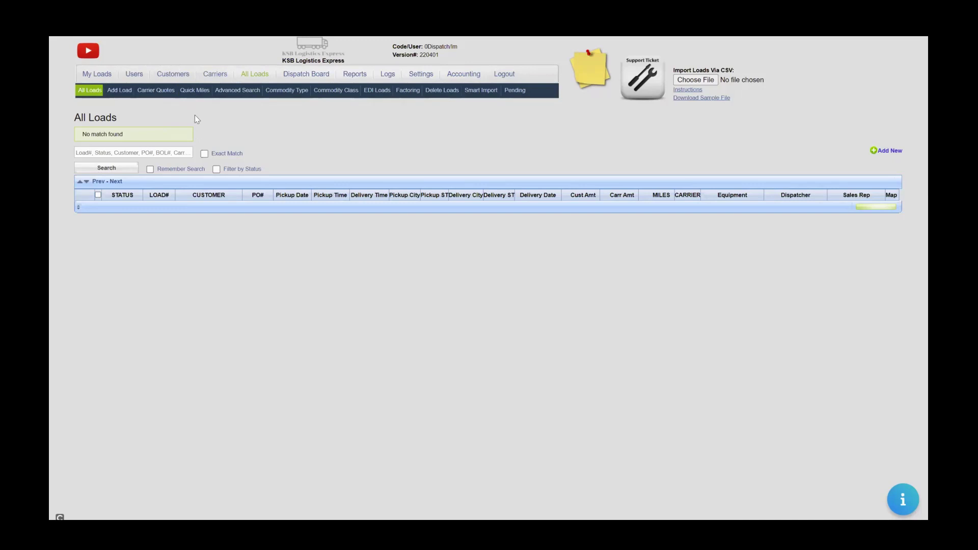
Go from Users to All Loads and start a blank ACTIVE load in Add New Load.
{"action": "left_click", "coordinate": [130, 77]}
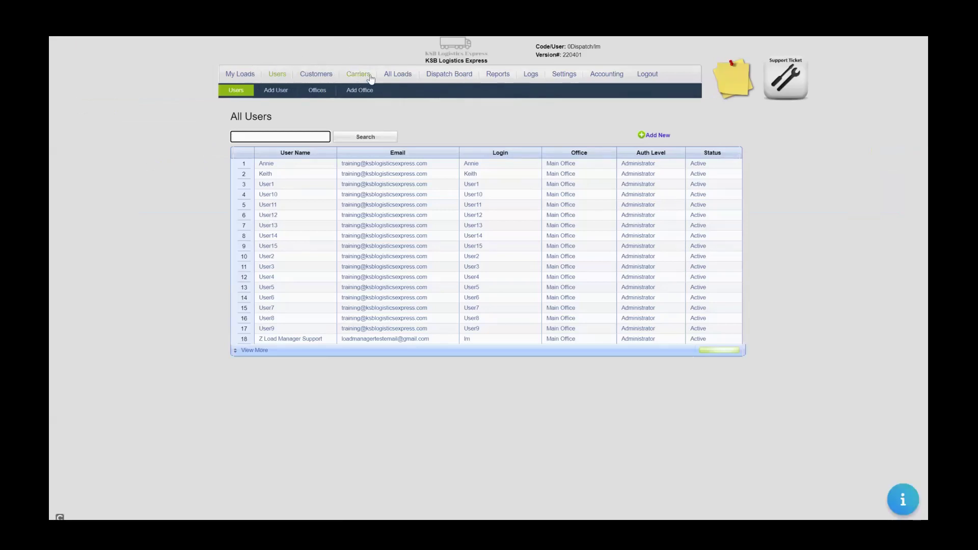
{"action": "left_click", "coordinate": [398, 74]}
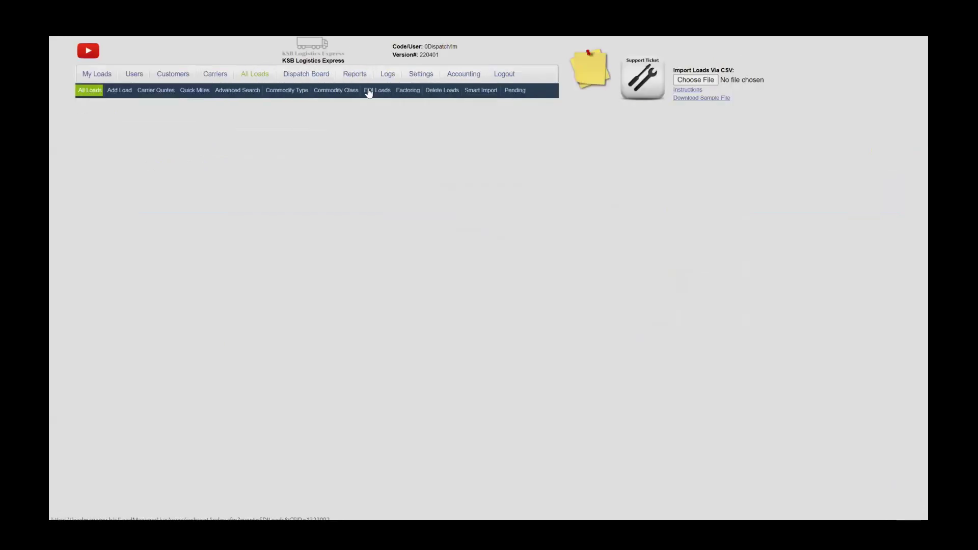
{"action": "left_click", "coordinate": [117, 95]}
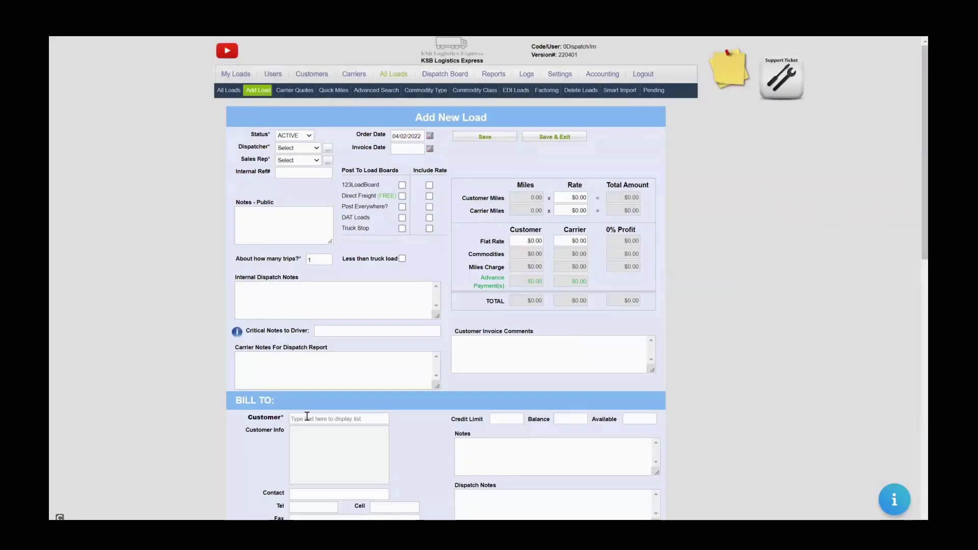
Create bill-to customer Crazy Horse with a dispatcher, sales rep and saved Orlando address.
{"action": "left_click", "coordinate": [307, 418]}
{"action": "type", "text": "G"}
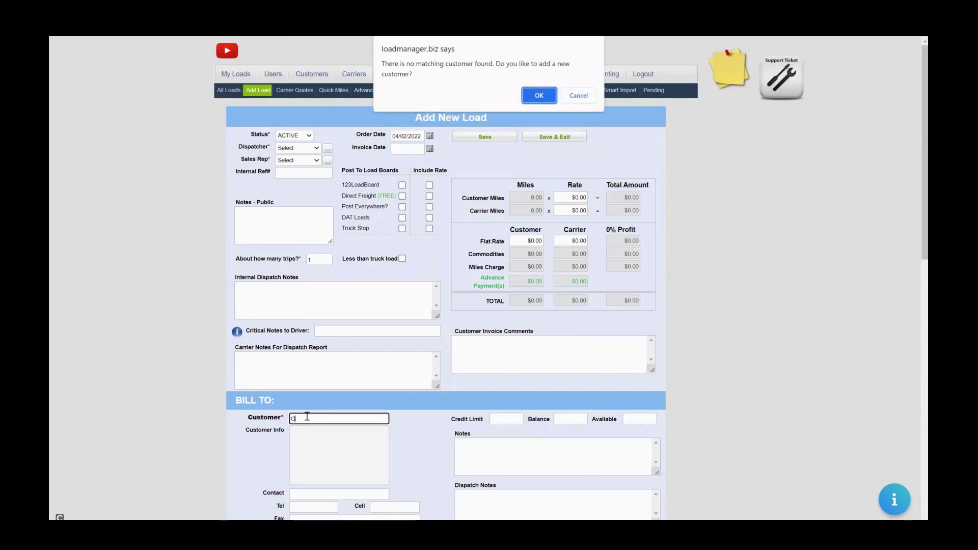
{"action": "key", "text": "Return"}
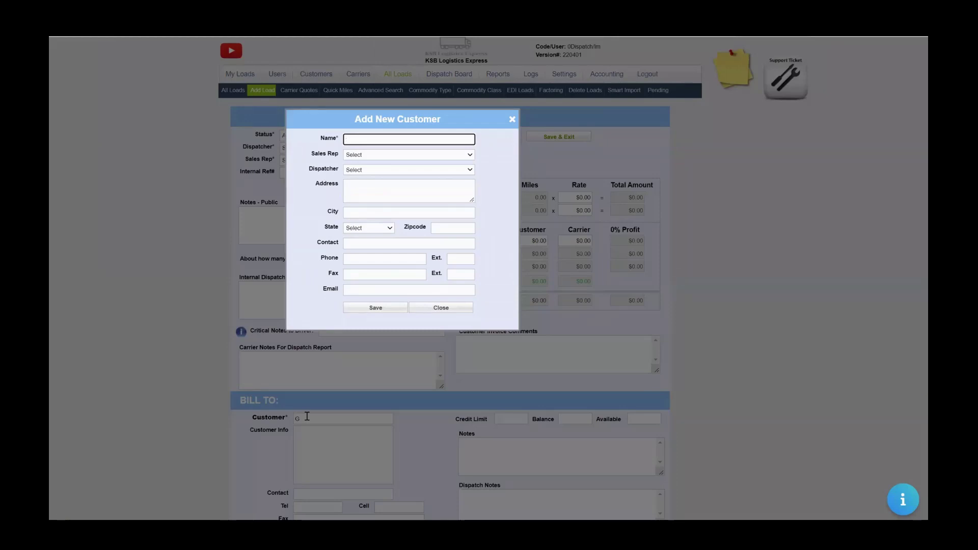
{"action": "type", "text": "Crazy Horse"}
{"action": "key", "text": "Tab"}
{"action": "key", "text": "Tab"}
{"action": "key", "text": "space"}
{"action": "key", "text": "Down"}
{"action": "key", "text": "Return"}
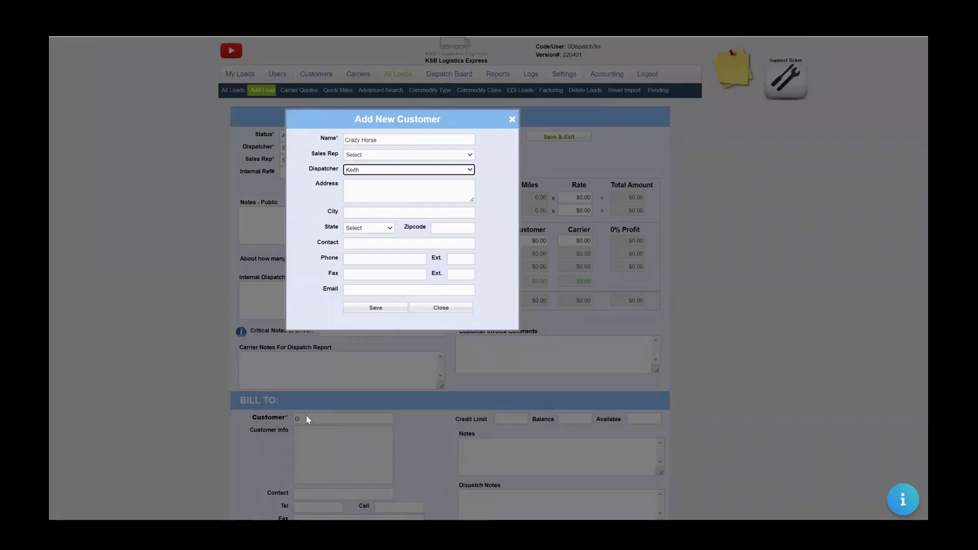
{"action": "key", "text": "shift+Tab"}
{"action": "key", "text": "space"}
{"action": "key", "text": "Down"}
{"action": "key", "text": "Down"}
{"action": "key", "text": "Return"}
{"action": "key", "text": "Tab"}
{"action": "key", "text": "Tab"}
{"action": "key", "text": "Down"}
{"action": "key", "text": "Return"}
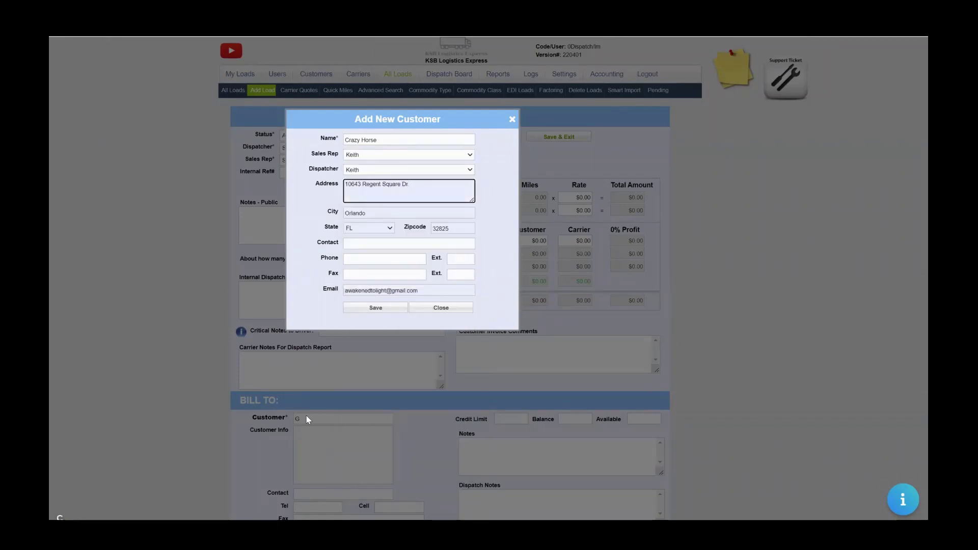
Enter the customer's contact name and phone number, then save Crazy Horse to the load.
{"action": "type", "text": "."}
{"action": "key", "text": "Tab"}
{"action": "key", "text": "Tab"}
{"action": "key", "text": "Tab"}
{"action": "key", "text": "Tab"}
{"action": "key", "text": "Tab"}
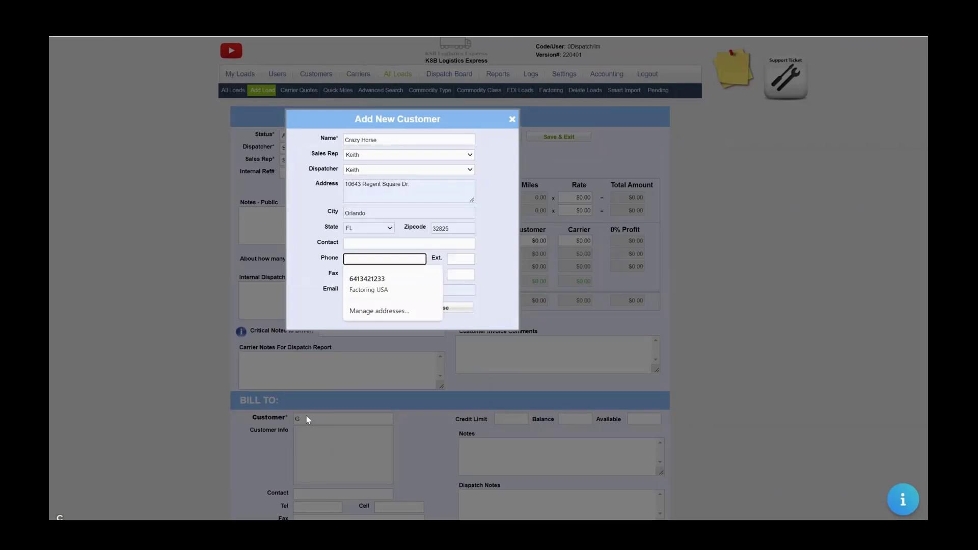
{"action": "key", "text": "Escape"}
{"action": "key", "text": "shift+Tab"}
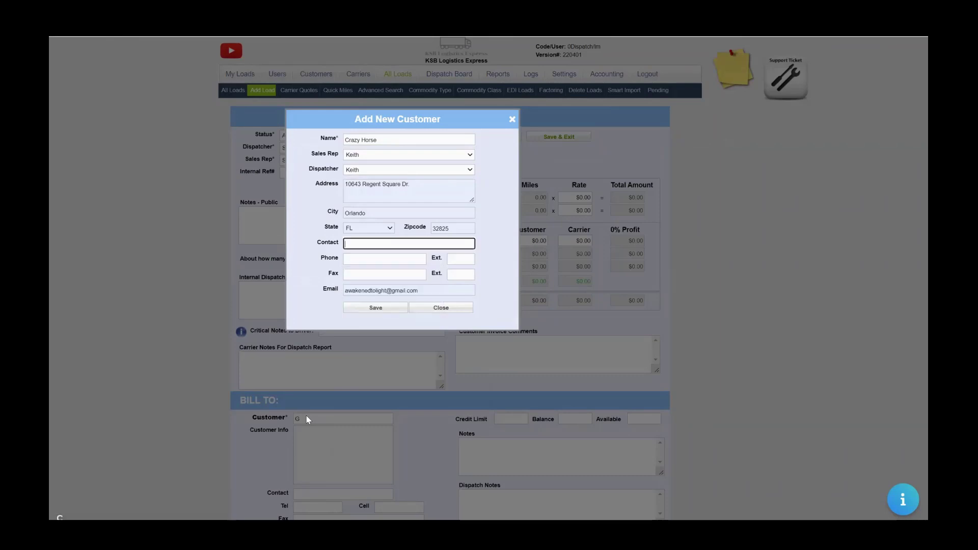
{"action": "type", "text": "Keith"}
{"action": "key", "text": "BackSpace"}
{"action": "key", "text": "BackSpace"}
{"action": "key", "text": "BackSpace"}
{"action": "key", "text": "BackSpace"}
{"action": "type", "text": "Kelly Dispatch"}
{"action": "key", "text": "Tab"}
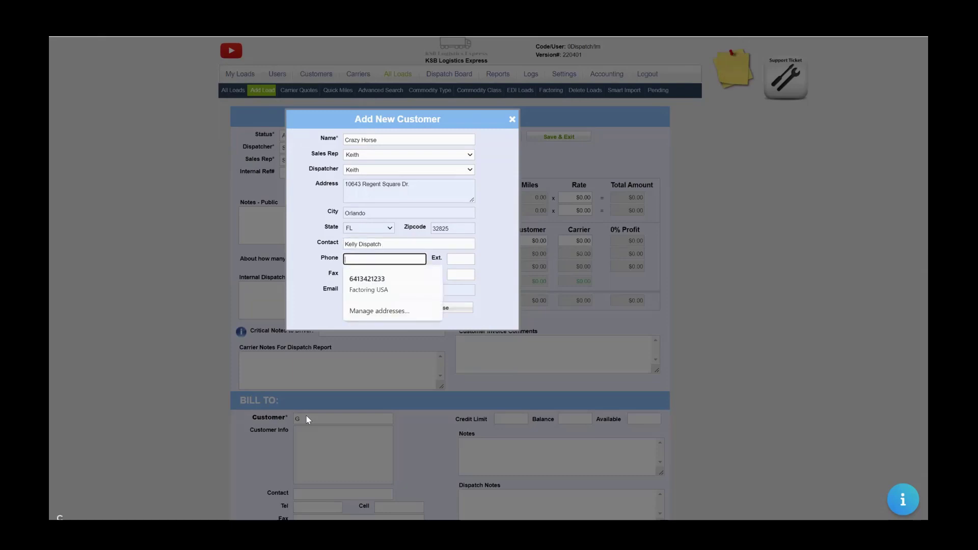
{"action": "key", "text": "Escape"}
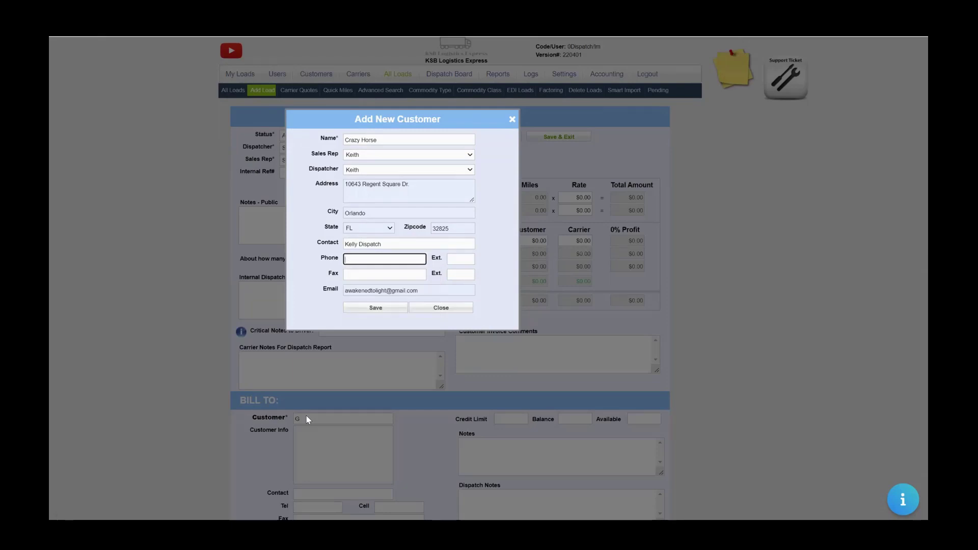
{"action": "key", "text": "Return"}
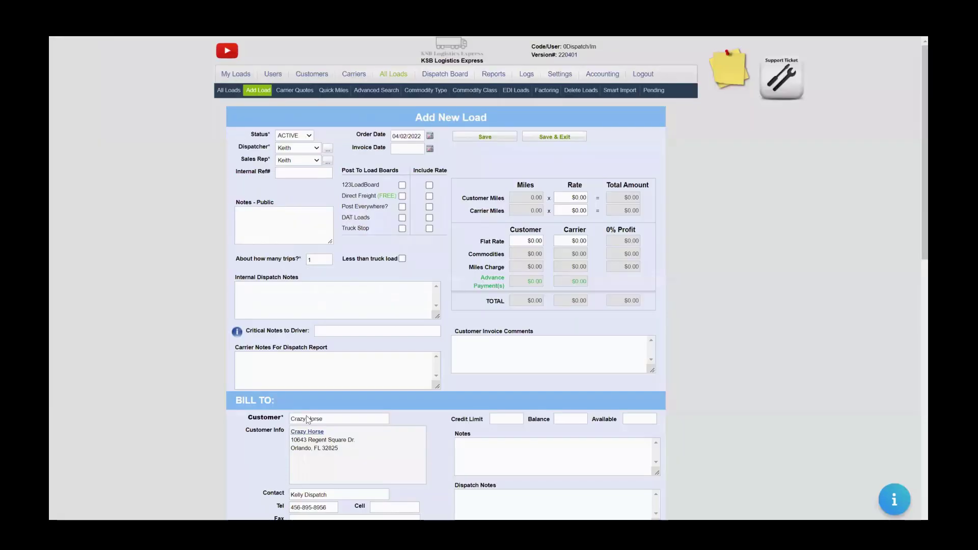
Autofill the Stop 1 pickup as Crazy Horse, Regent Square Dr., Orlando FL 32825.
{"action": "scroll", "coordinate": [306, 419], "scroll_direction": "down", "scroll_amount": 7}
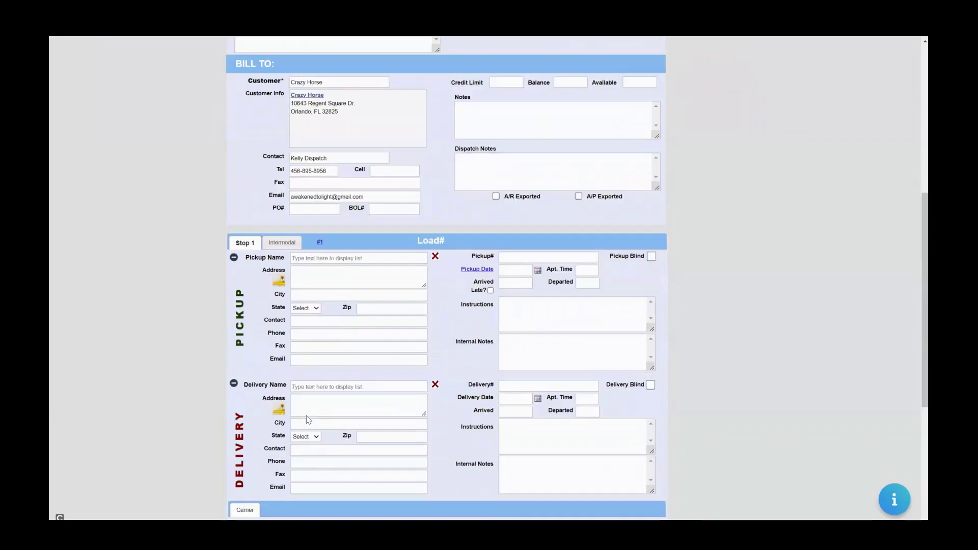
{"action": "scroll", "coordinate": [307, 419], "scroll_direction": "down", "scroll_amount": 1}
{"action": "scroll", "coordinate": [308, 418], "scroll_direction": "up", "scroll_amount": 6}
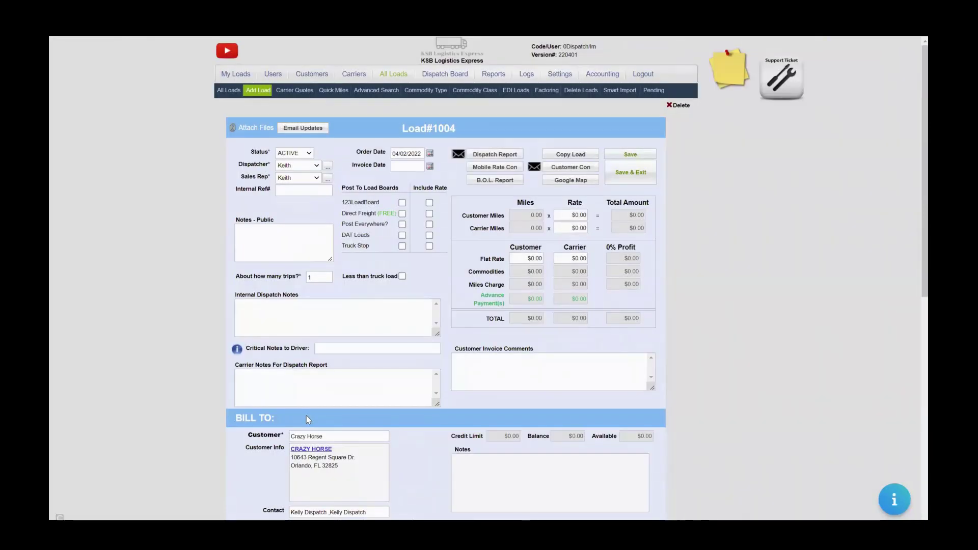
{"action": "scroll", "coordinate": [306, 415], "scroll_direction": "down", "scroll_amount": 8}
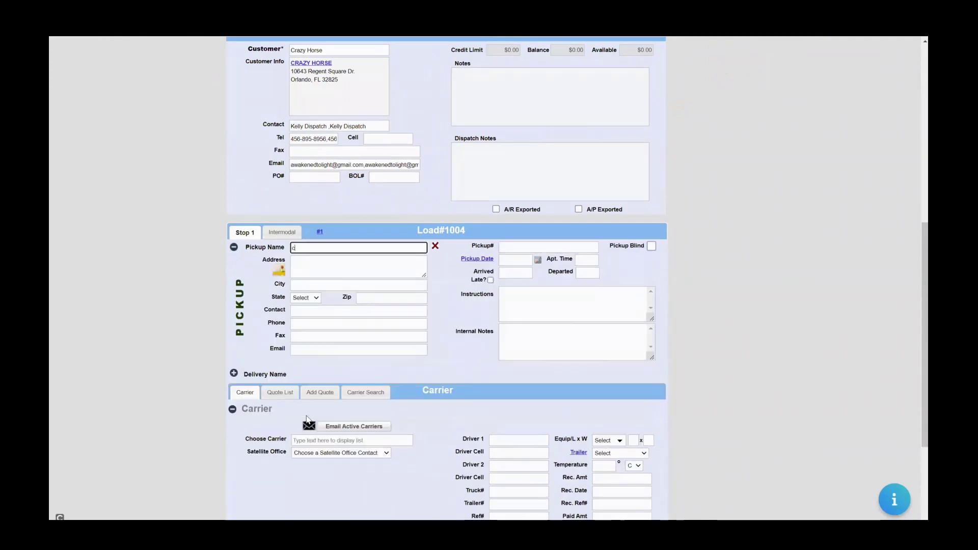
{"action": "type", "text": "razy ho"}
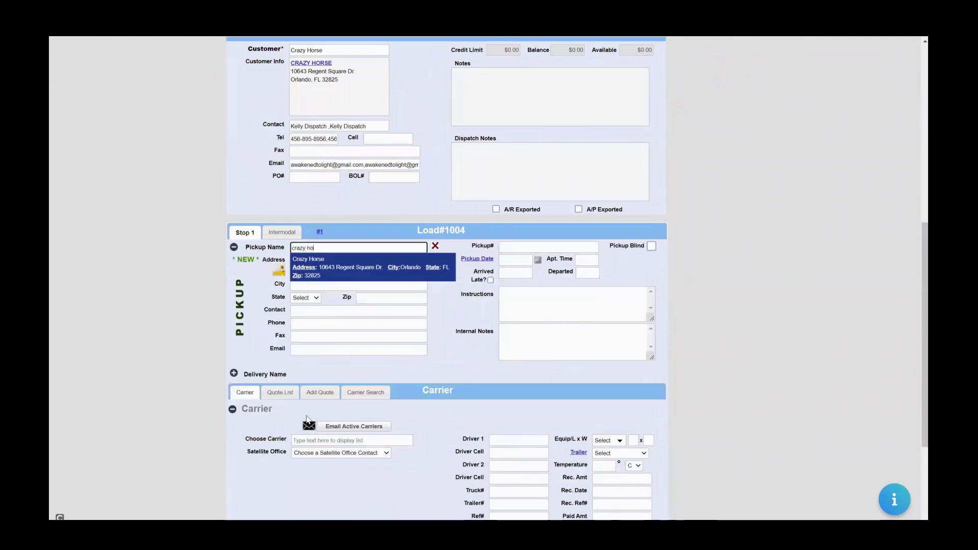
{"action": "type", "text": "r"}
{"action": "key", "text": "Return"}
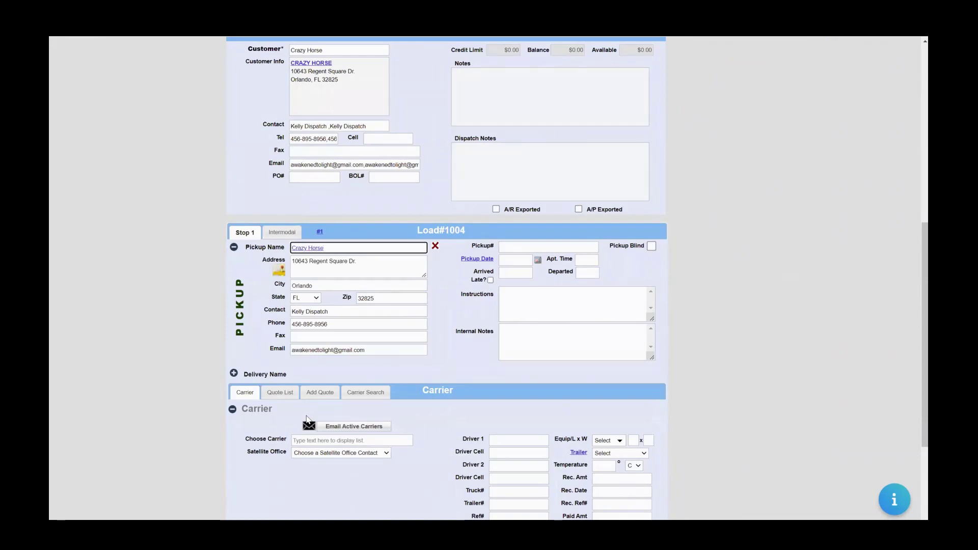
{"action": "left_click", "coordinate": [307, 419]}
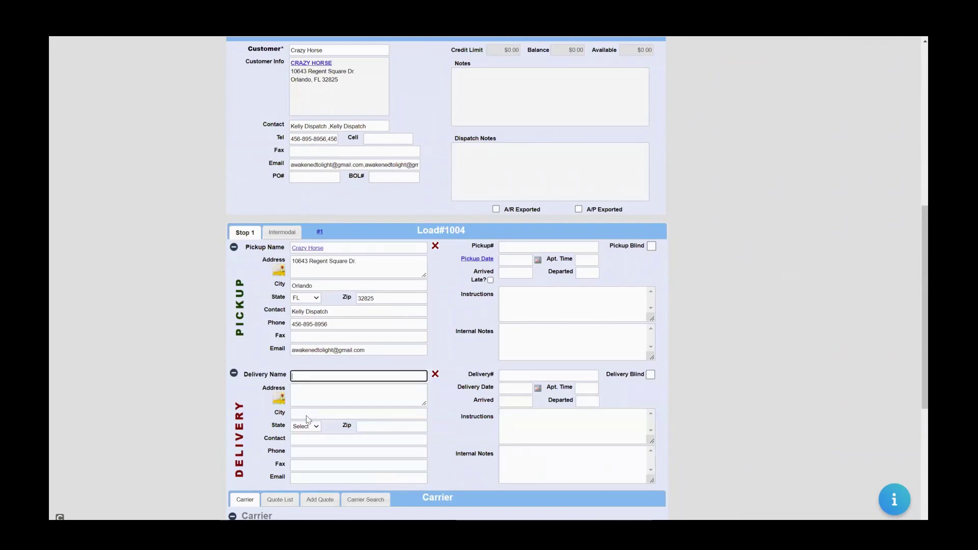
{"action": "scroll", "coordinate": [307, 419], "scroll_direction": "up", "scroll_amount": 4}
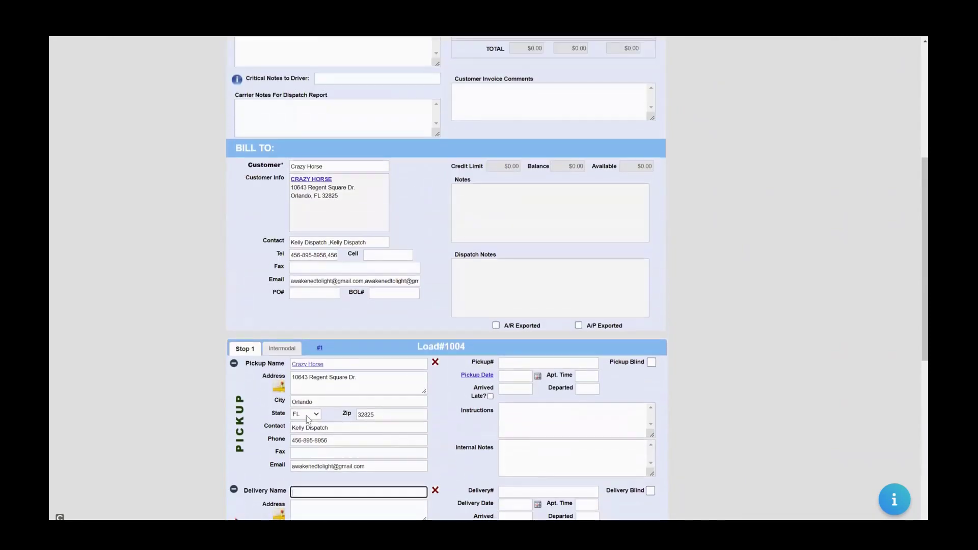
{"action": "scroll", "coordinate": [306, 416], "scroll_direction": "up", "scroll_amount": 3}
{"action": "scroll", "coordinate": [306, 415], "scroll_direction": "down", "scroll_amount": 3}
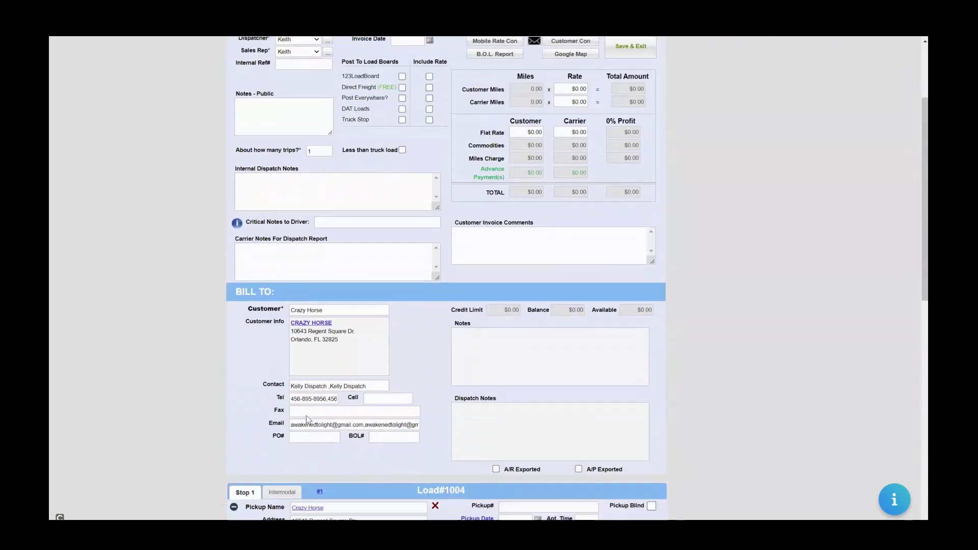
{"action": "scroll", "coordinate": [306, 416], "scroll_direction": "up", "scroll_amount": 3}
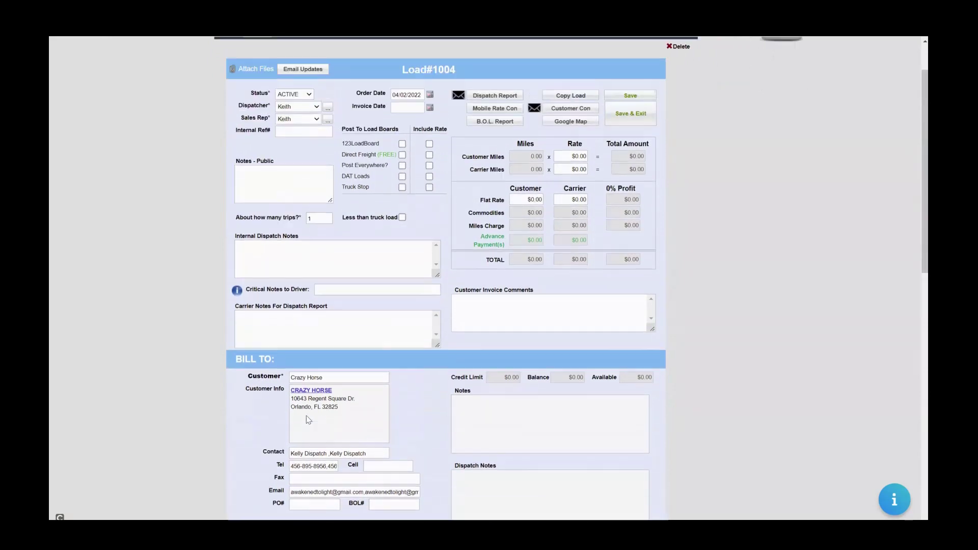
{"action": "scroll", "coordinate": [307, 419], "scroll_direction": "down", "scroll_amount": 4}
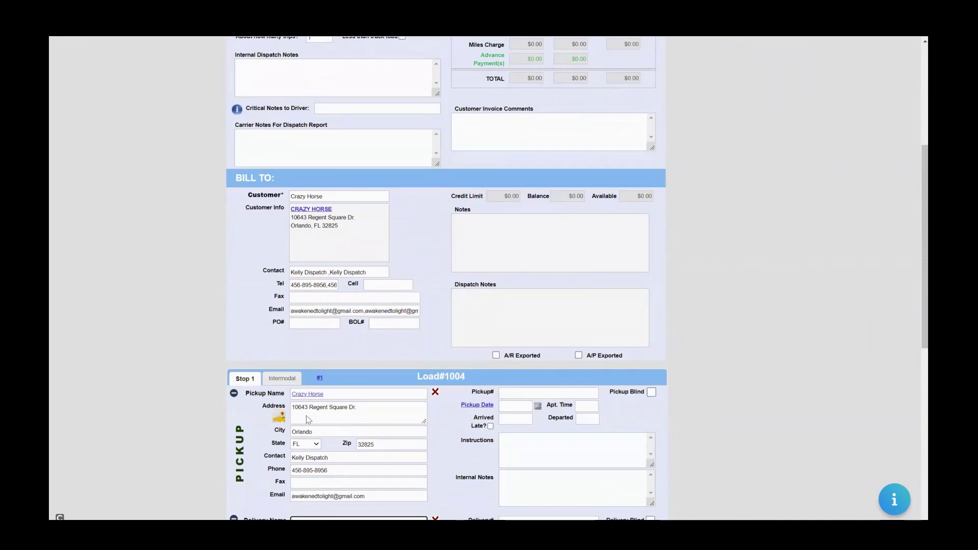
{"action": "scroll", "coordinate": [307, 416], "scroll_direction": "down", "scroll_amount": 5}
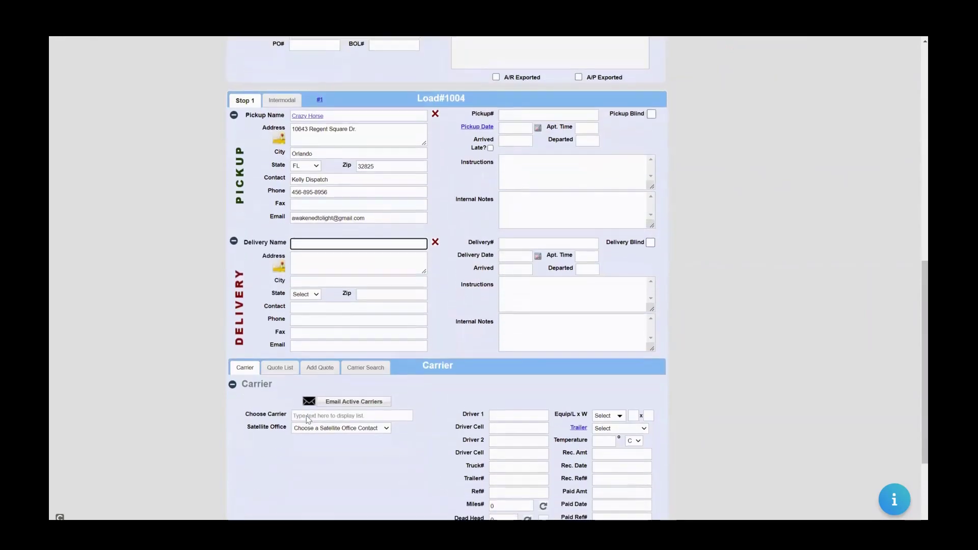
{"action": "scroll", "coordinate": [307, 418], "scroll_direction": "down", "scroll_amount": 1}
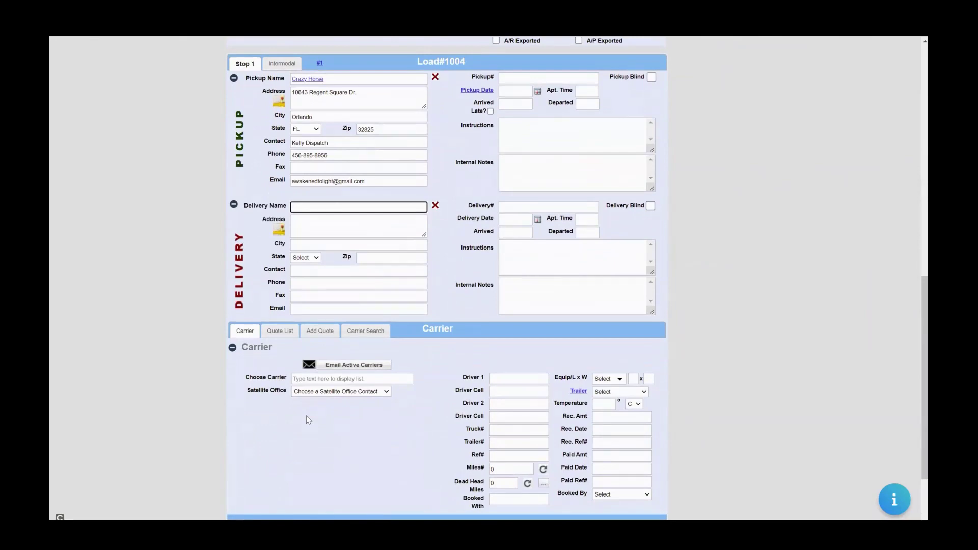
{"action": "scroll", "coordinate": [307, 415], "scroll_direction": "up", "scroll_amount": 10}
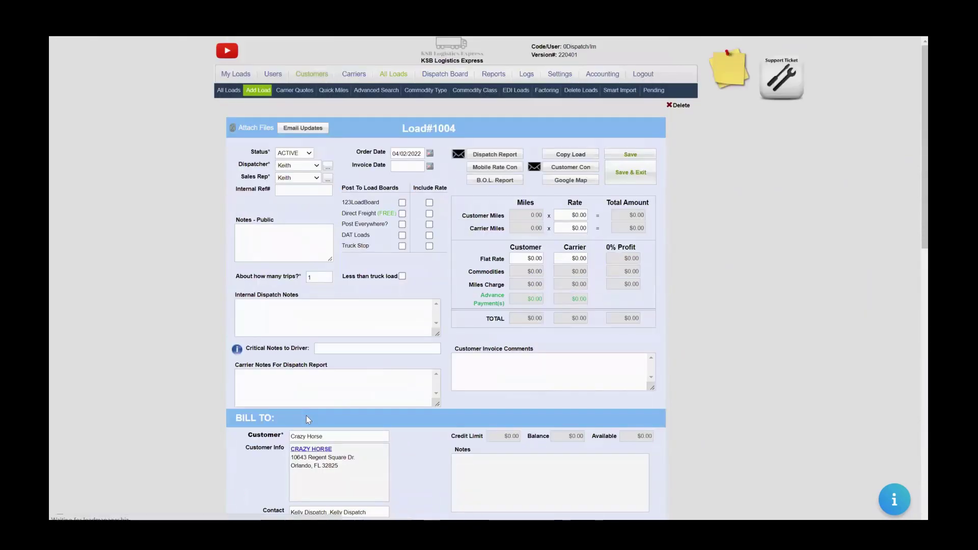
Return through All Customers and All Loads to the load and expand the stop details.
{"action": "left_click", "coordinate": [312, 74]}
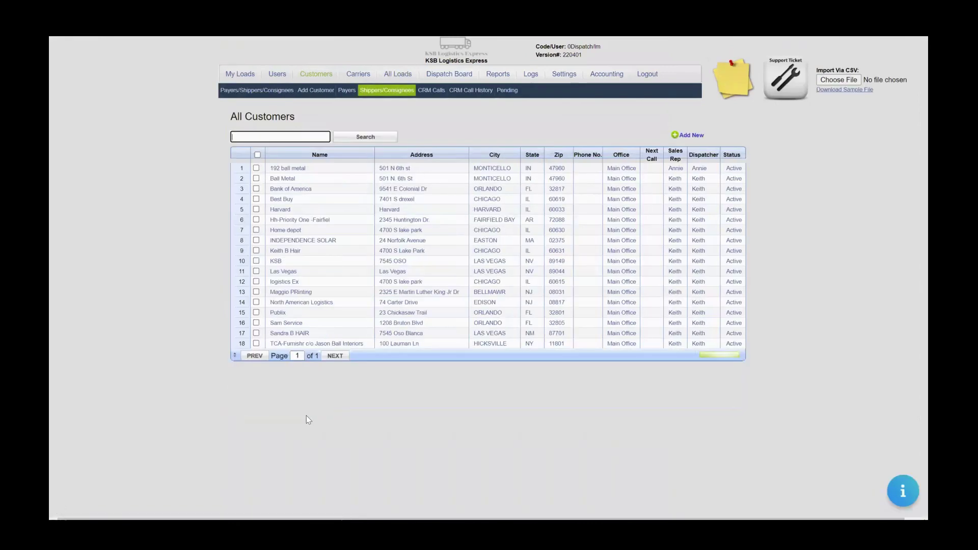
{"action": "left_click", "coordinate": [398, 74]}
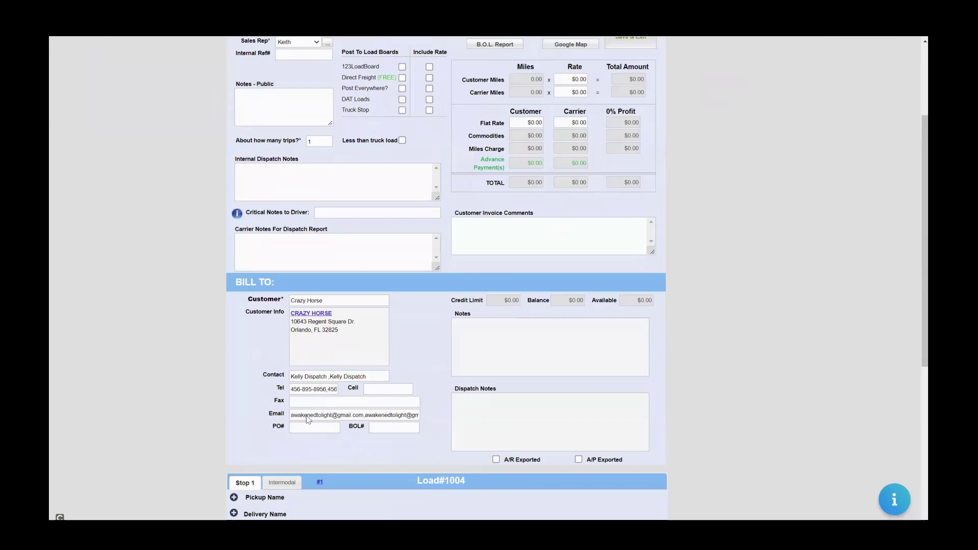
{"action": "scroll", "coordinate": [307, 416], "scroll_direction": "down", "scroll_amount": 6}
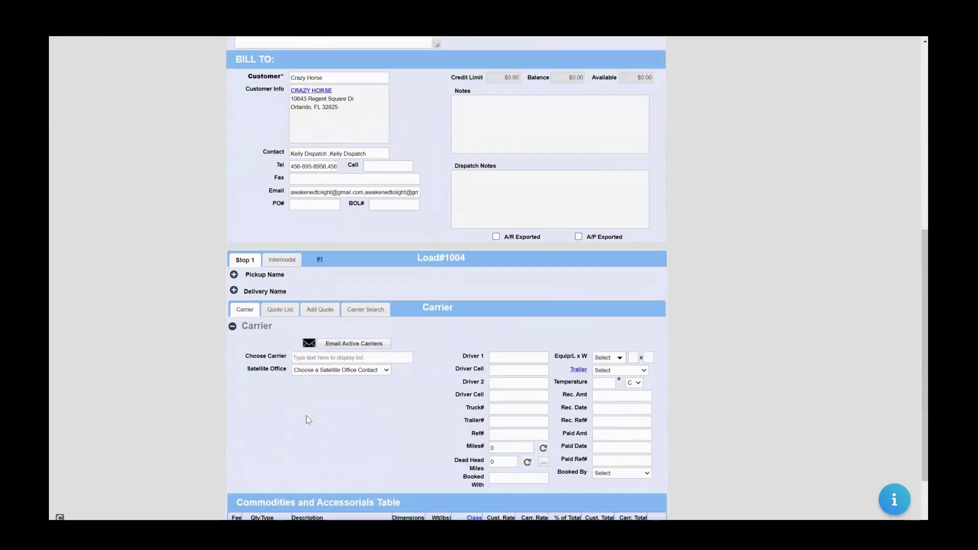
{"action": "left_click", "coordinate": [234, 220]}
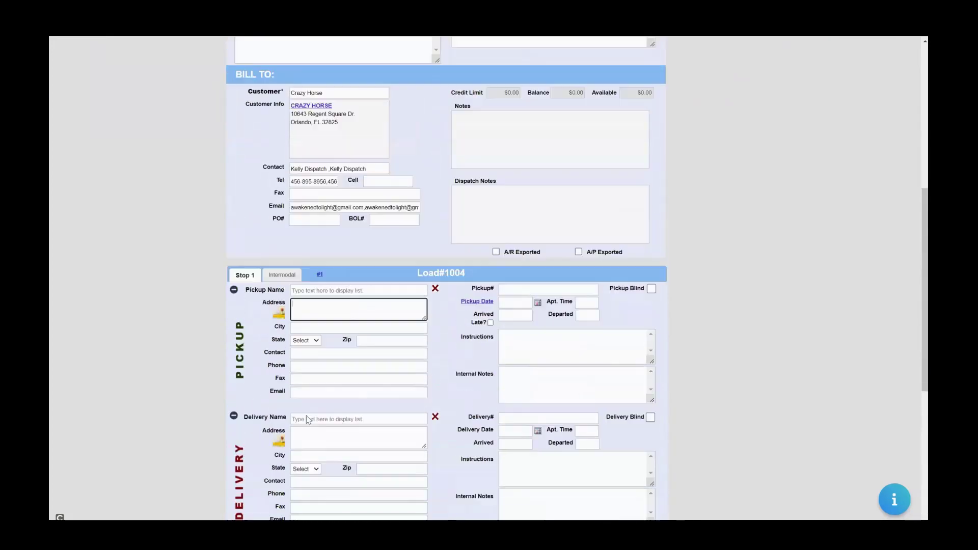
Re-enter Crazy Horse as the Stop 1 pickup name and bring up its link options.
{"action": "type", "text": "Craz"}
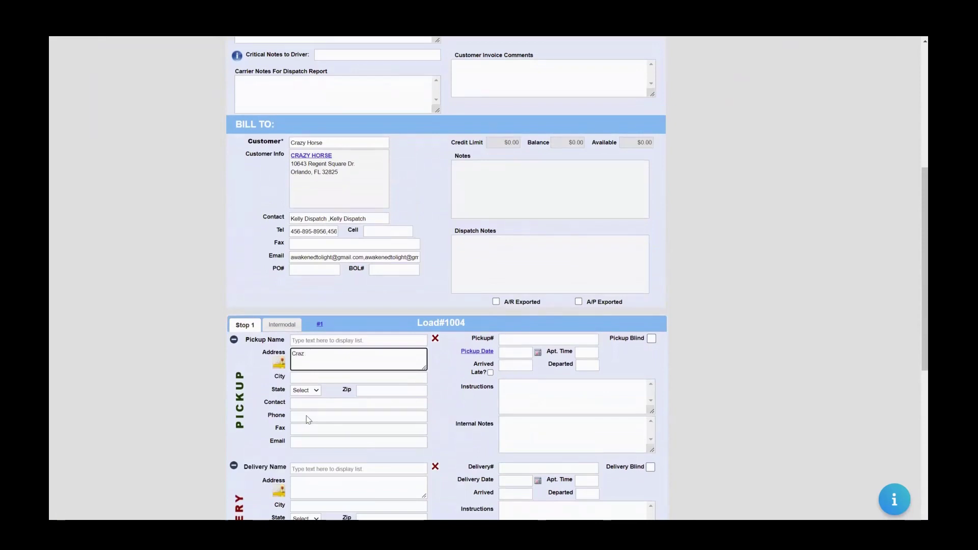
{"action": "key", "text": "BackSpace"}
{"action": "key", "text": "shift+Tab"}
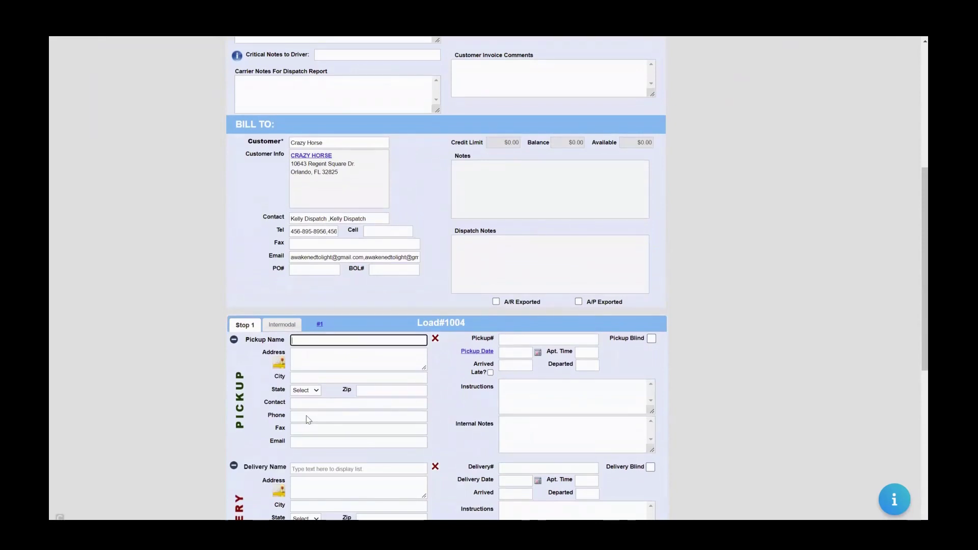
{"action": "type", "text": "Crazy Hors"}
{"action": "key", "text": "Return"}
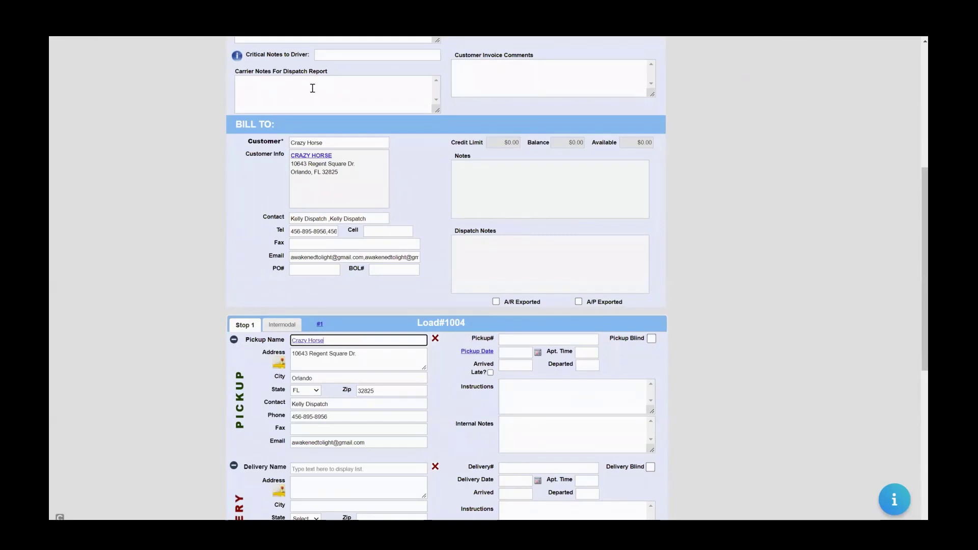
{"action": "right_click", "coordinate": [303, 156]}
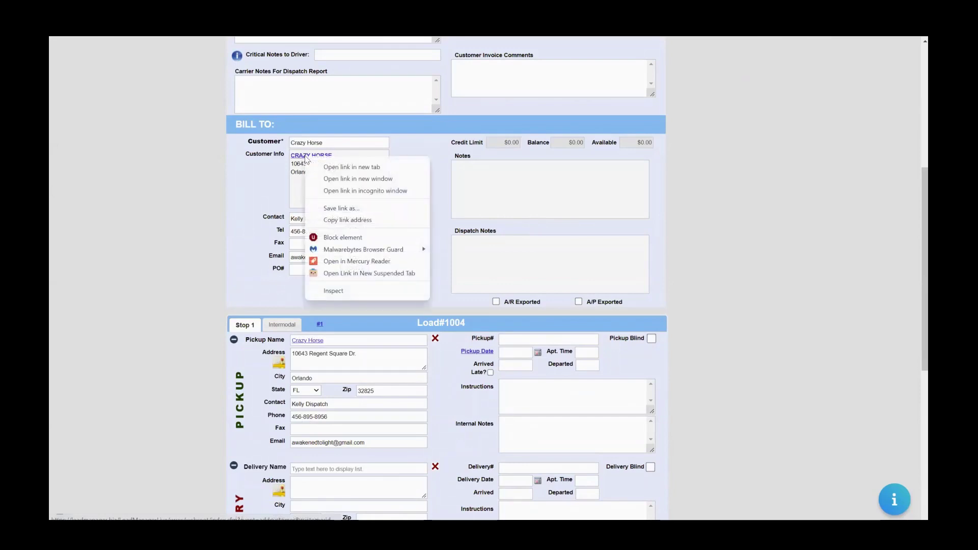
{"action": "left_click", "coordinate": [362, 173]}
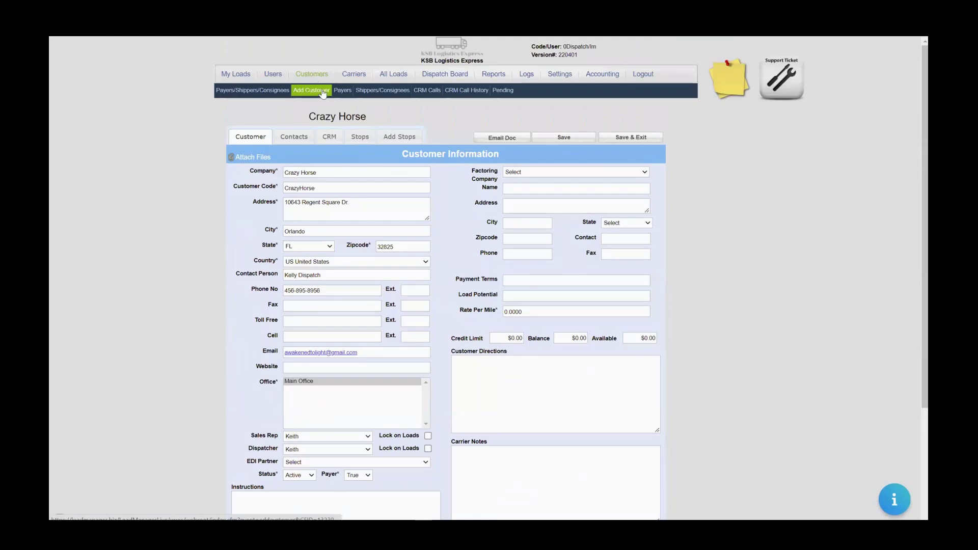
{"action": "left_click", "coordinate": [313, 77]}
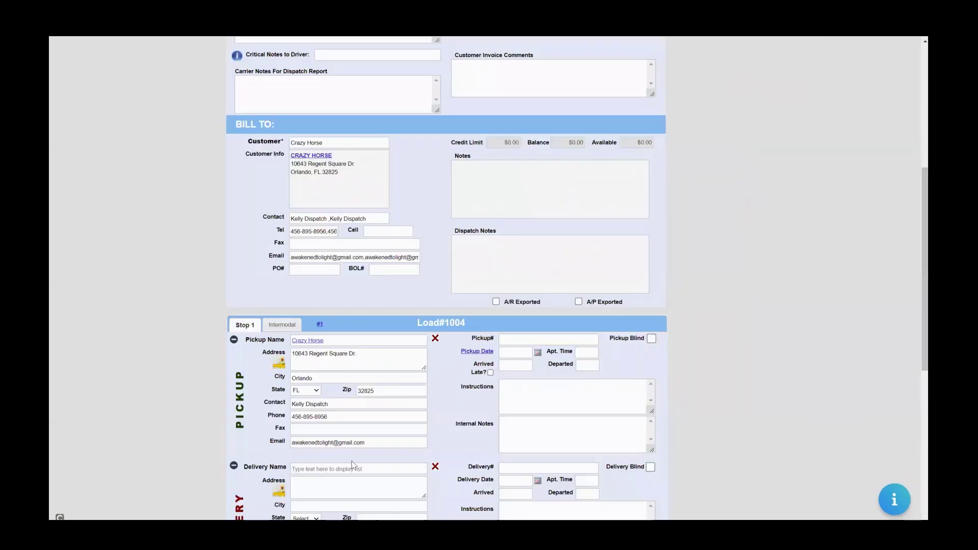
Fill the delivery stop with the Harvard suggestion.
{"action": "left_click", "coordinate": [320, 469]}
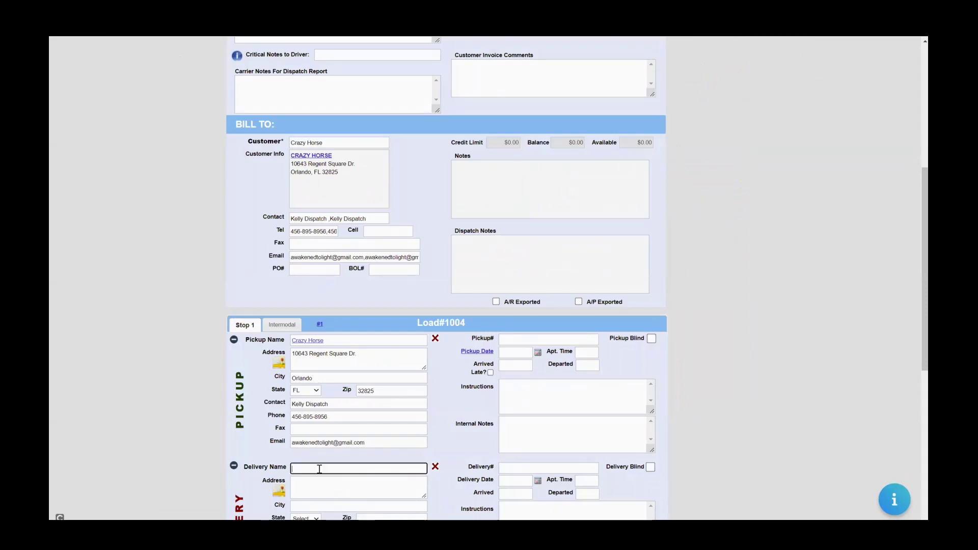
{"action": "type", "text": "Ha"}
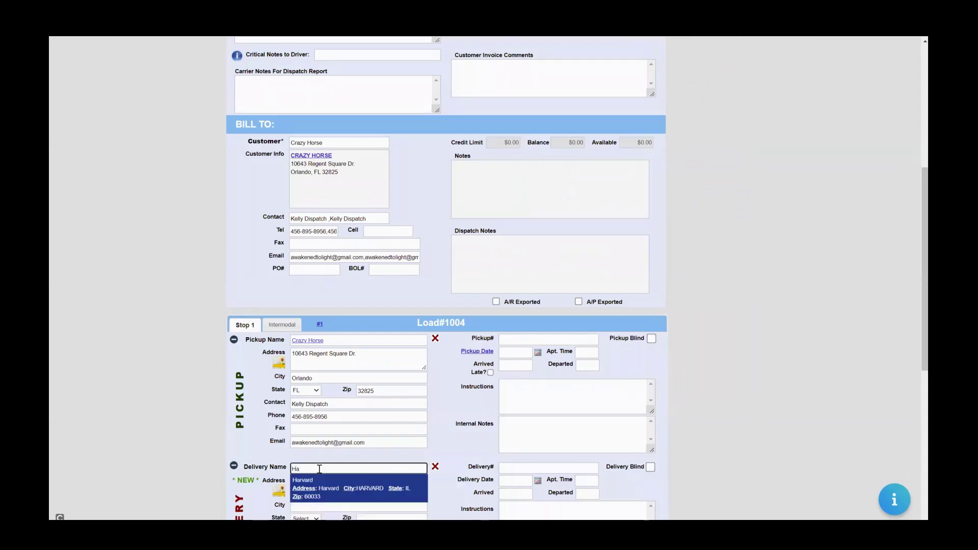
{"action": "key", "text": "Return"}
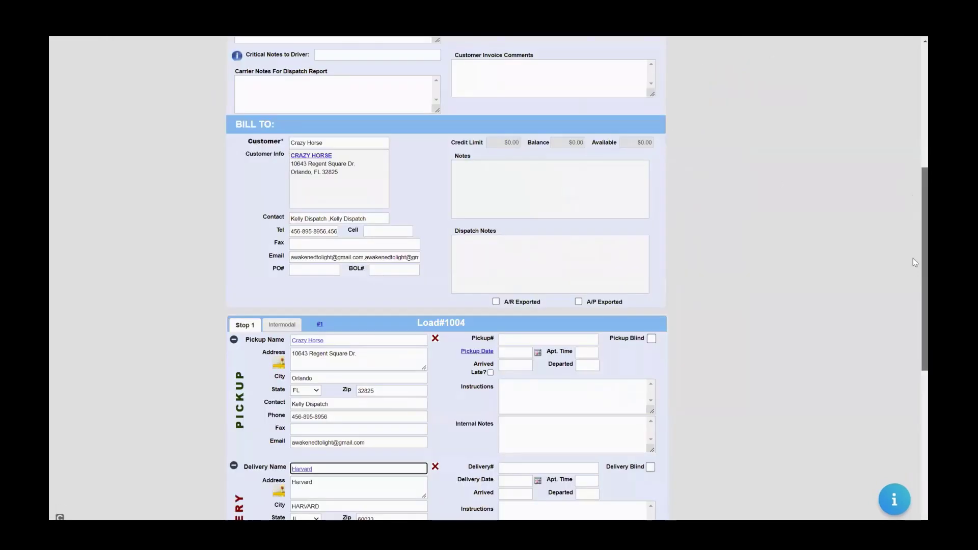
{"action": "scroll", "coordinate": [915, 275], "scroll_direction": "down", "scroll_amount": 4}
{"action": "scroll", "coordinate": [914, 264], "scroll_direction": "up", "scroll_amount": 2}
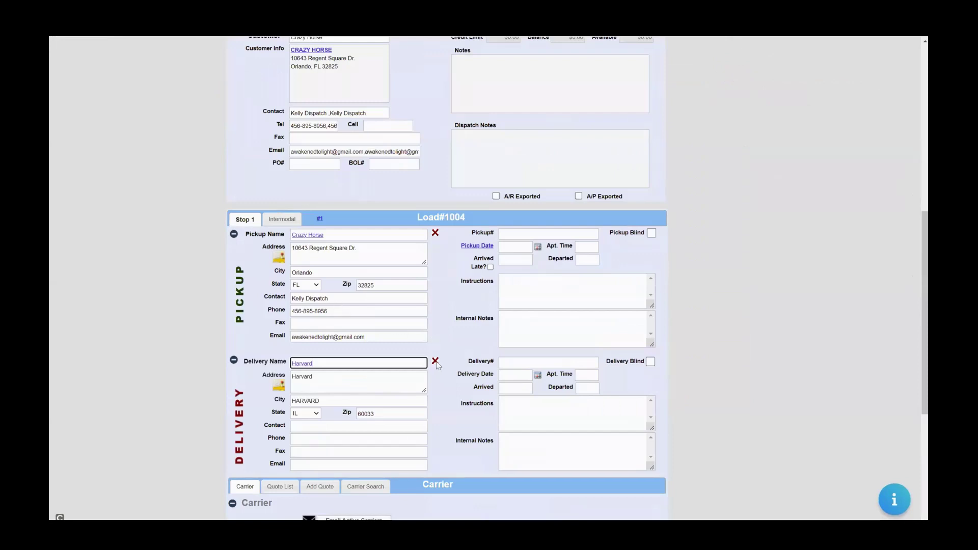
{"action": "left_click", "coordinate": [435, 362]}
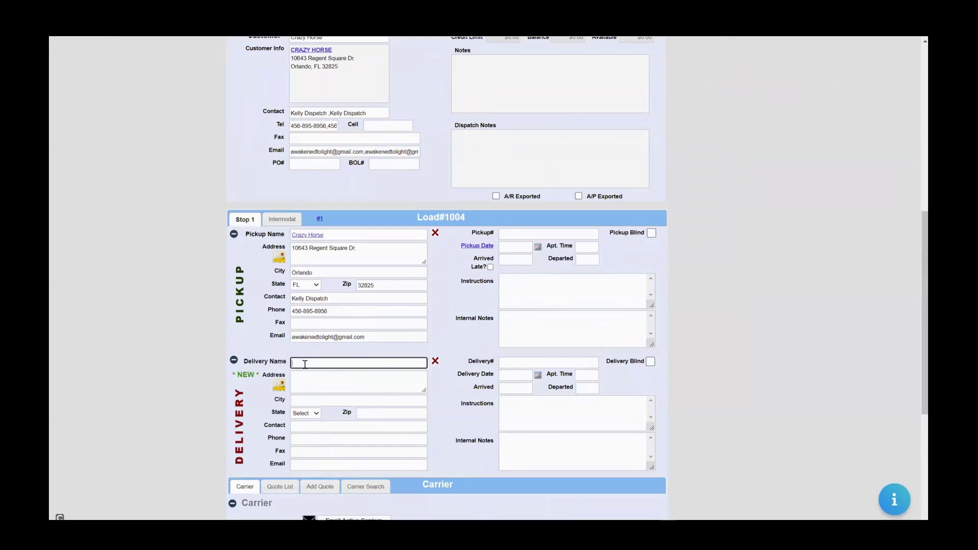
{"action": "type", "text": "Inde"}
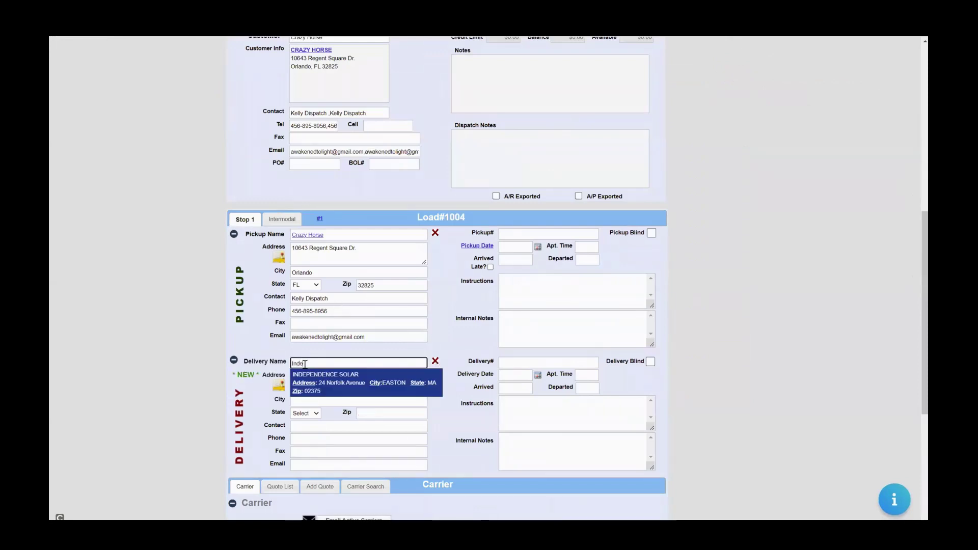
{"action": "key", "text": "Return"}
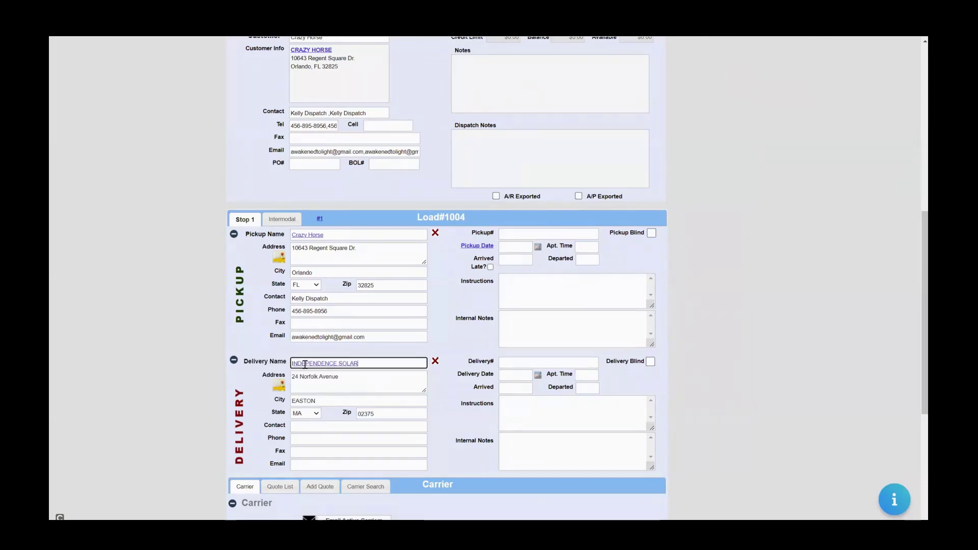
{"action": "scroll", "coordinate": [305, 364], "scroll_direction": "down", "scroll_amount": 3}
{"action": "scroll", "coordinate": [304, 365], "scroll_direction": "up", "scroll_amount": 1}
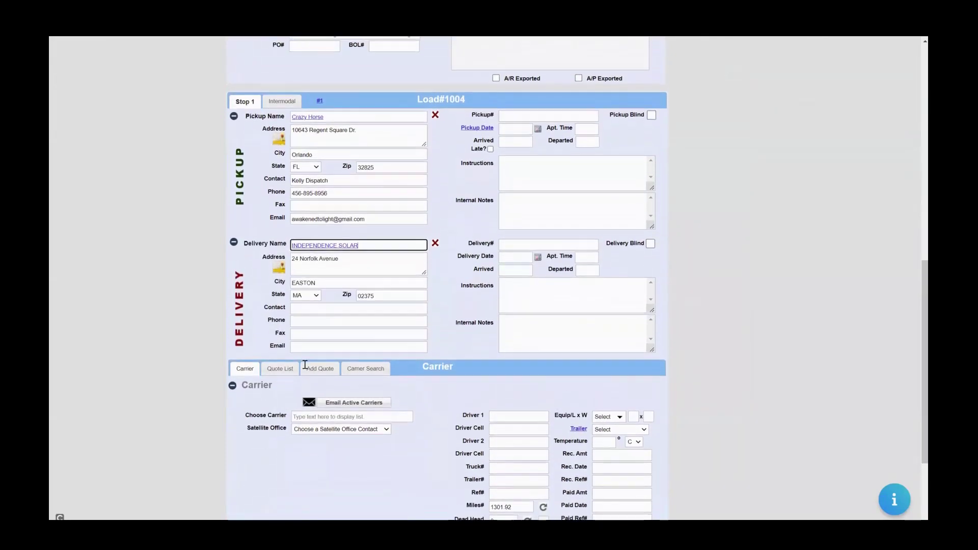
{"action": "scroll", "coordinate": [305, 365], "scroll_direction": "down", "scroll_amount": 1}
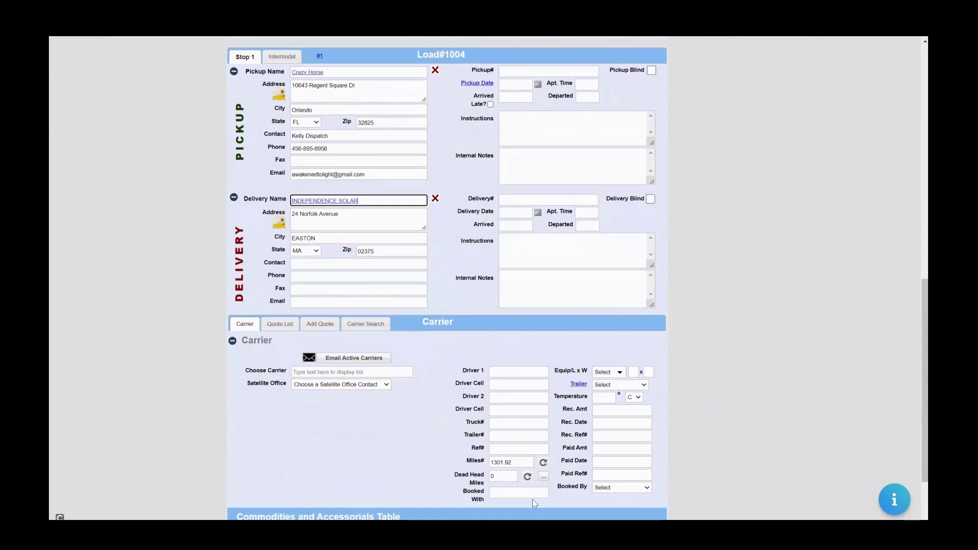
{"action": "left_click", "coordinate": [528, 464]}
{"action": "left_click", "coordinate": [778, 343]}
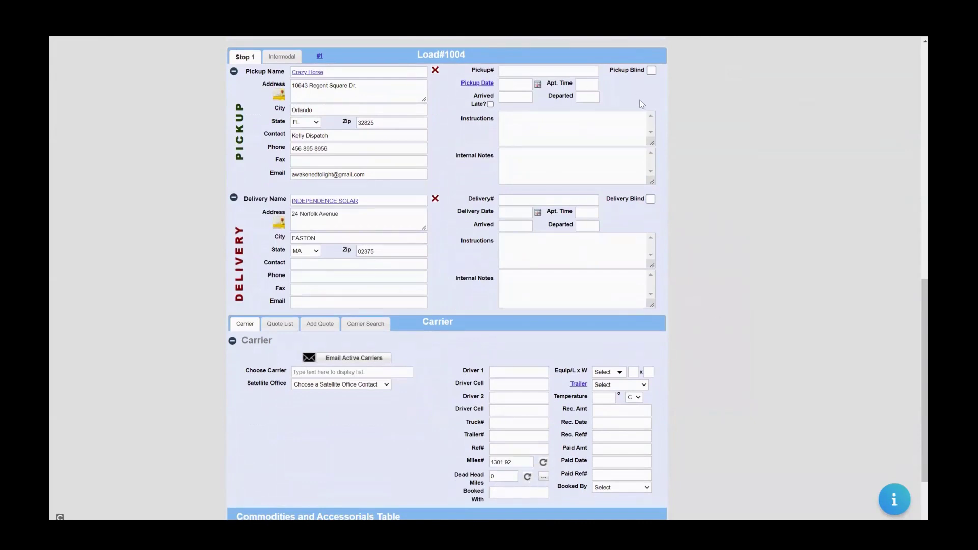
Set the pickup date to 04/09/2022 with appointment time ASAP.
{"action": "left_click", "coordinate": [525, 86]}
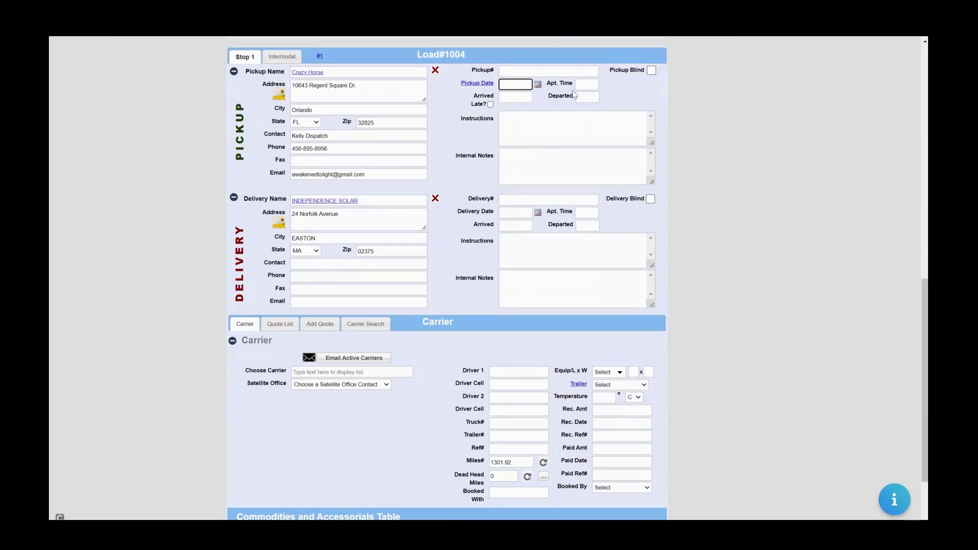
{"action": "left_click", "coordinate": [574, 95]}
{"action": "left_click", "coordinate": [511, 86]}
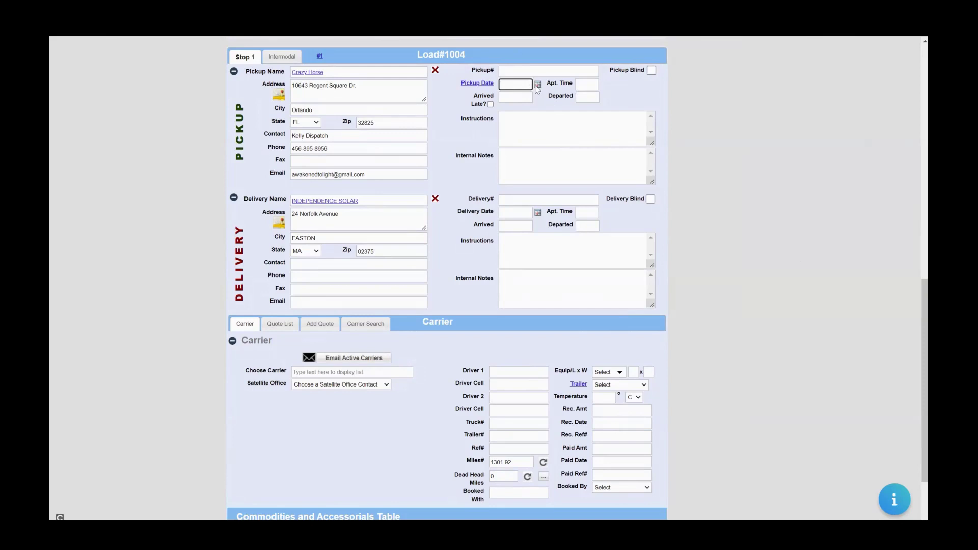
{"action": "left_click", "coordinate": [537, 84]}
{"action": "left_click", "coordinate": [584, 125]}
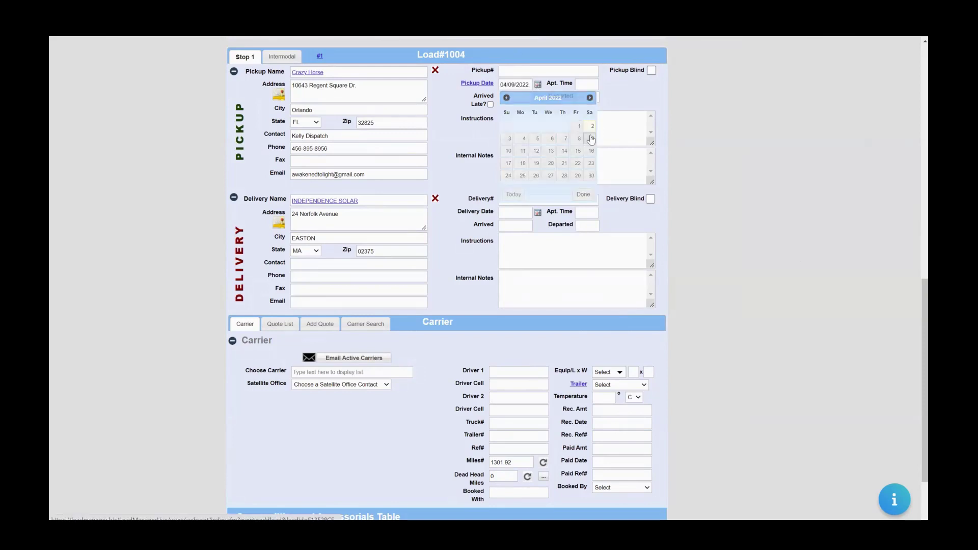
{"action": "left_click", "coordinate": [589, 83]}
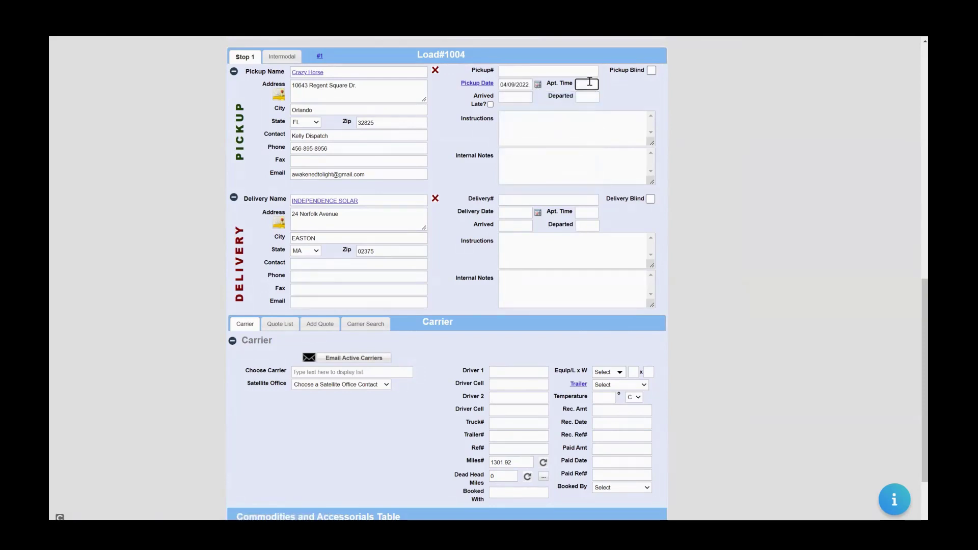
{"action": "type", "text": "ASAP"}
{"action": "key", "text": "BackSpace"}
{"action": "key", "text": "BackSpace"}
{"action": "key", "text": "BackSpace"}
{"action": "key", "text": "BackSpace"}
{"action": "type", "text": "ASAP"}
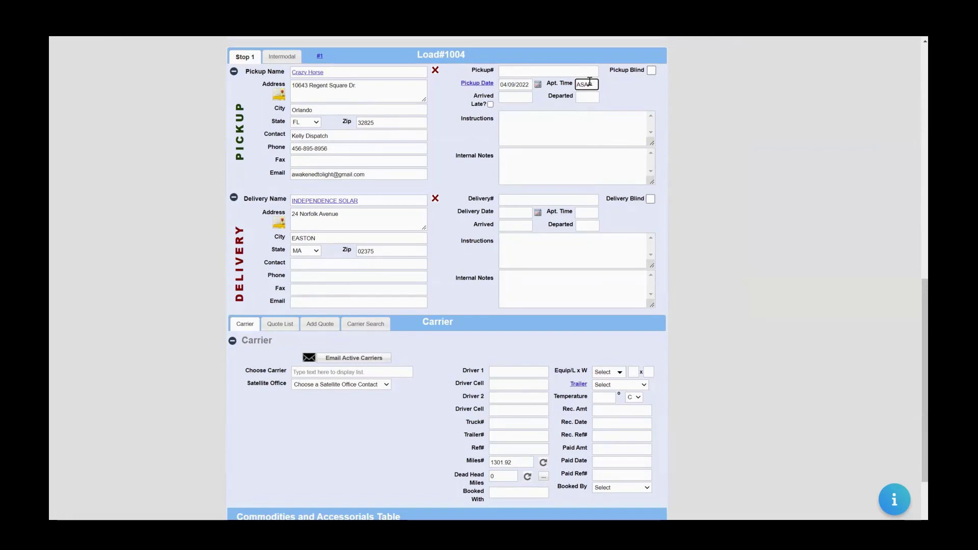
{"action": "key", "text": "Tab"}
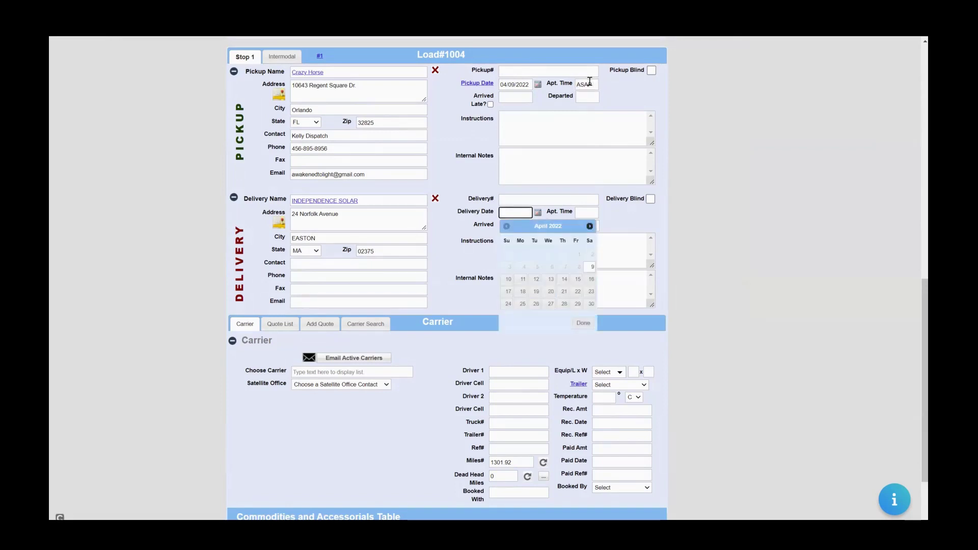
Set delivery to 04/10/2022, 8AM-5PM, with instructions 'Call before arrival'.
{"action": "type", "text": "04/10/2022"}
{"action": "key", "text": "Return"}
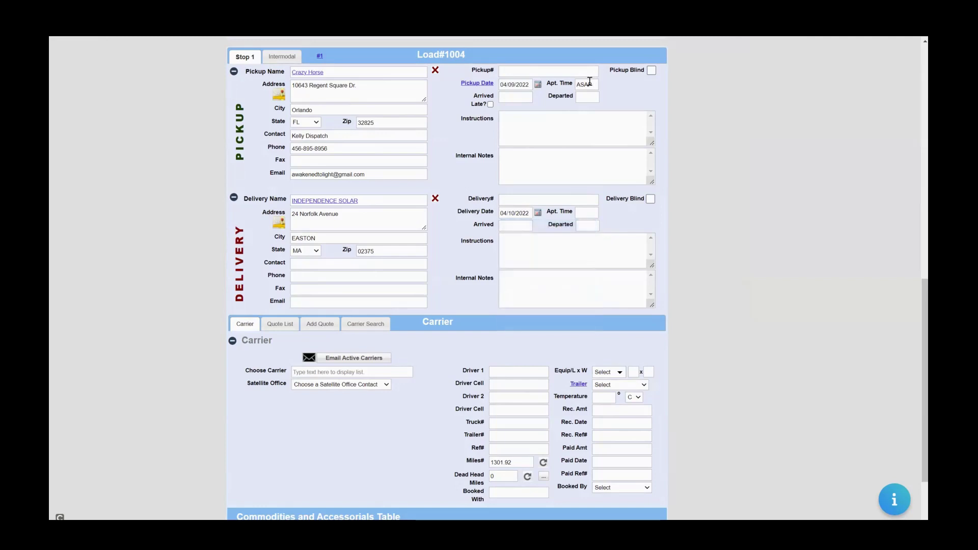
{"action": "key", "text": "Tab"}
{"action": "type", "text": "8AM"}
{"action": "type", "text": "-5PM"}
{"action": "key", "text": "Tab"}
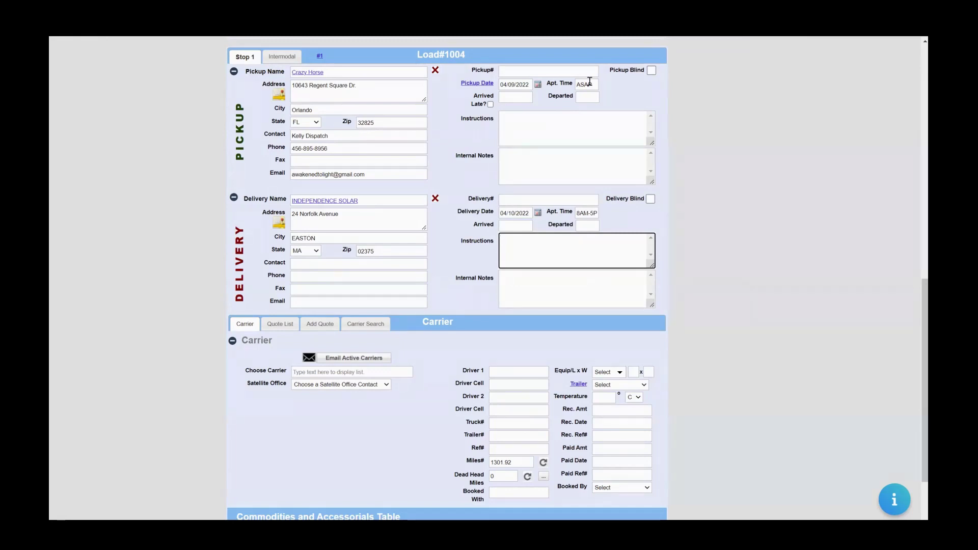
{"action": "type", "text": "Call before de"}
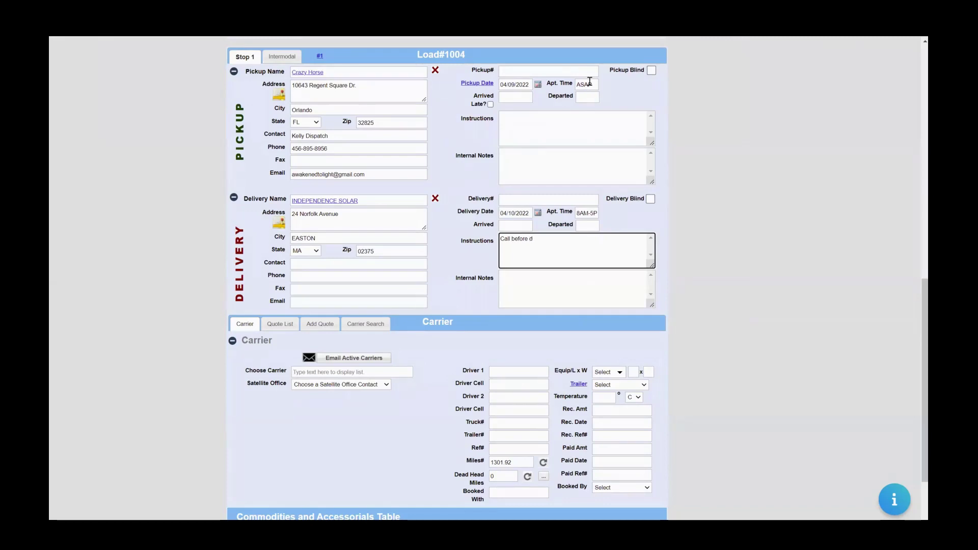
{"action": "key", "text": "BackSpace"}
{"action": "type", "text": "arrival"}
{"action": "scroll", "coordinate": [589, 81], "scroll_direction": "down", "scroll_amount": 2}
{"action": "key", "text": "Tab"}
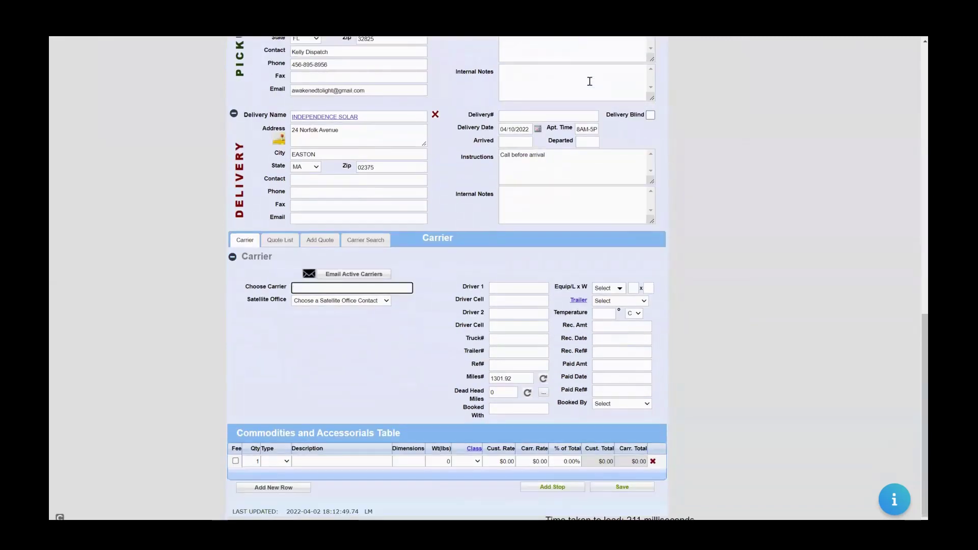
{"action": "type", "text": "G"}
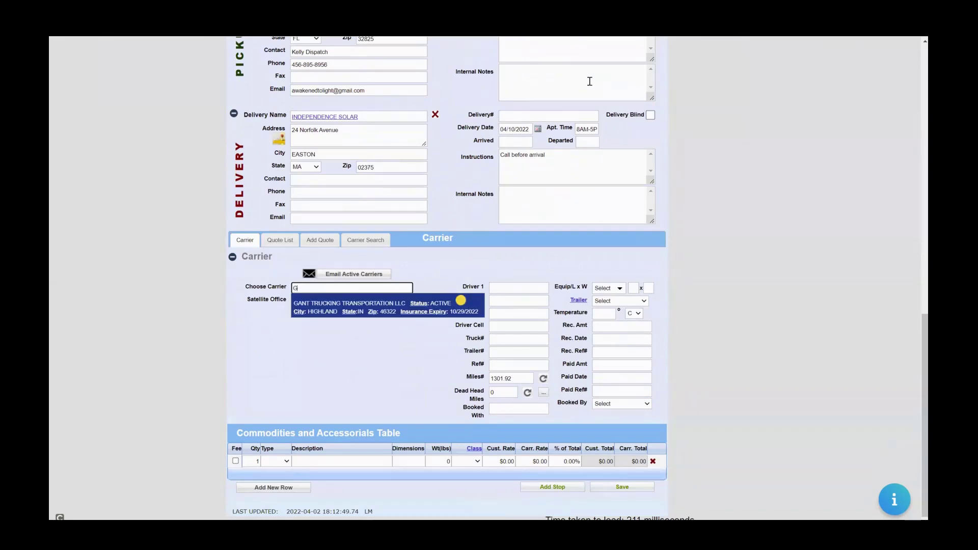
{"action": "left_click", "coordinate": [461, 301]}
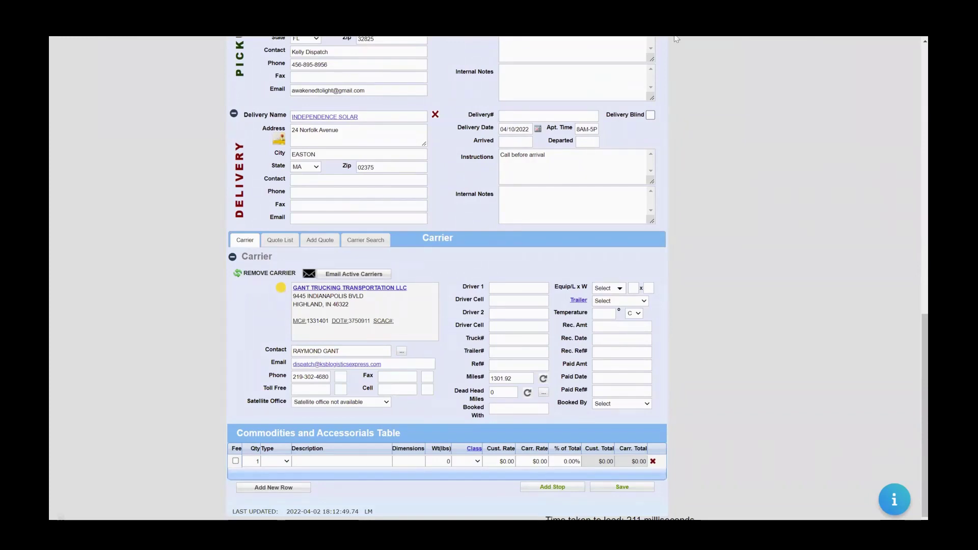
{"action": "left_click", "coordinate": [503, 290]}
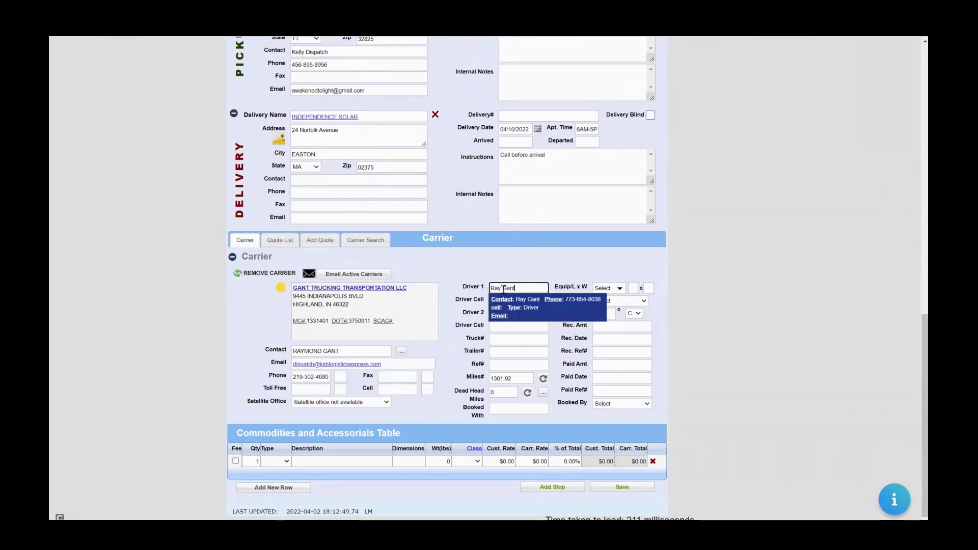
{"action": "type", "text": "TOm"}
{"action": "key", "text": "BackSpace"}
{"action": "key", "text": "BackSpace"}
{"action": "key", "text": "BackSpace"}
{"action": "key", "text": "BackSpace"}
{"action": "key", "text": "BackSpace"}
{"action": "key", "text": "BackSpace"}
{"action": "key", "text": "BackSpace"}
{"action": "key", "text": "BackSpace"}
{"action": "key", "text": "BackSpace"}
{"action": "key", "text": "BackSpace"}
{"action": "key", "text": "BackSpace"}
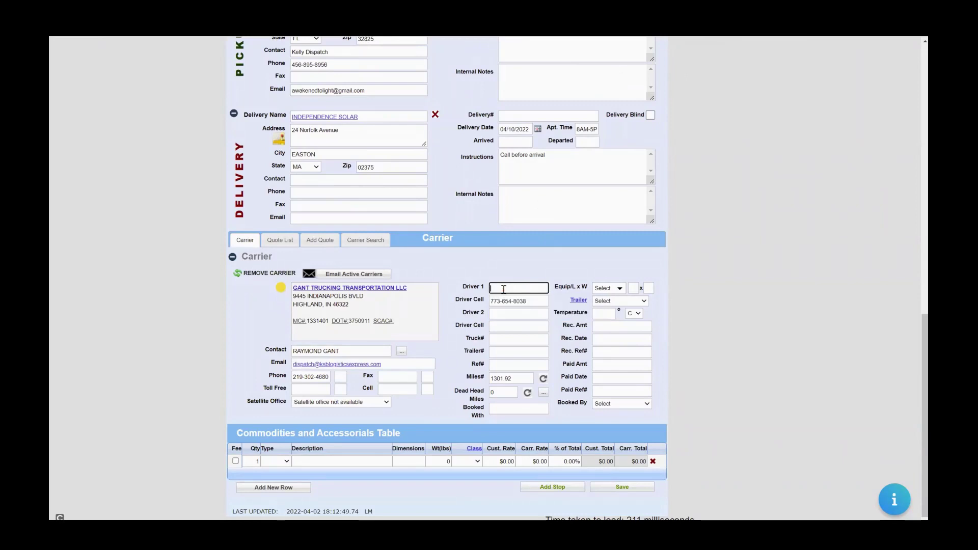
{"action": "left_click", "coordinate": [619, 289]}
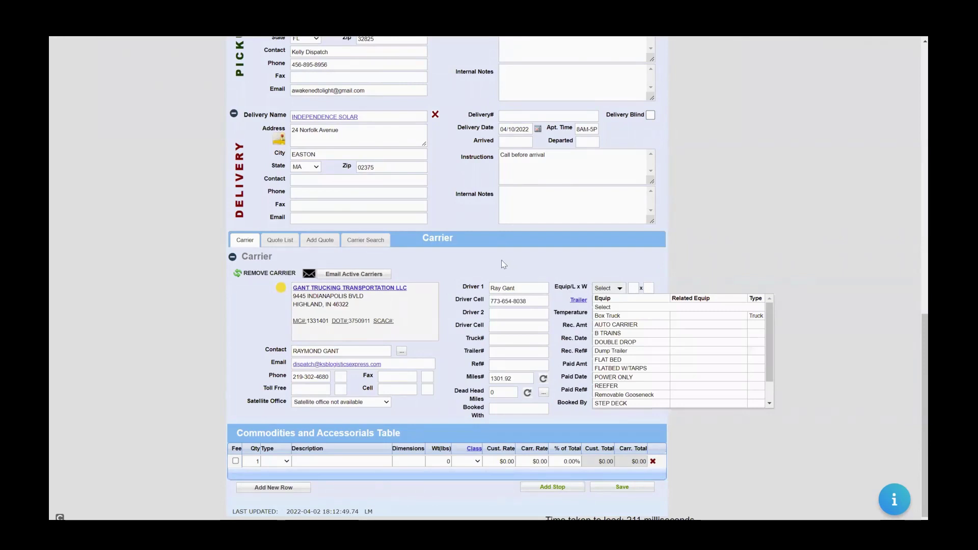
{"action": "left_click", "coordinate": [471, 262]}
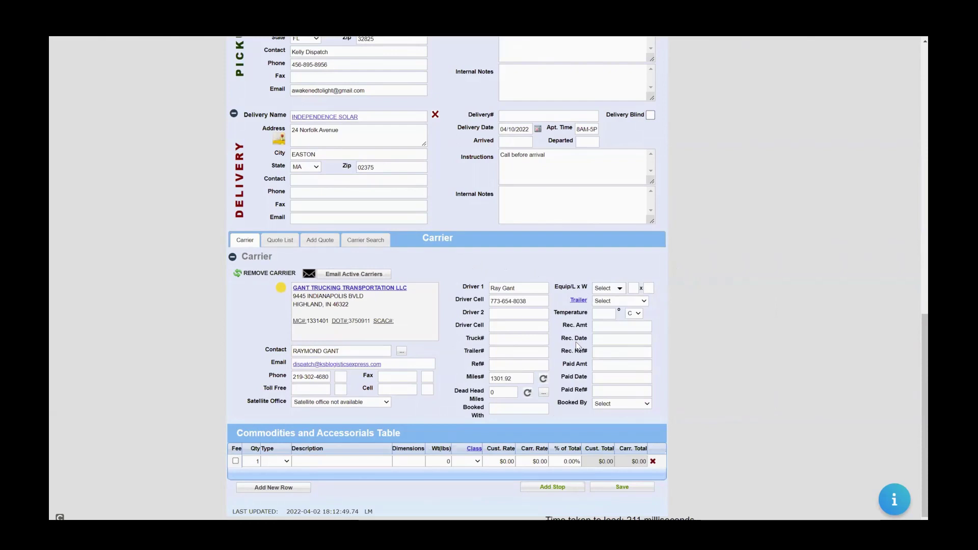
{"action": "double_click", "coordinate": [525, 378]}
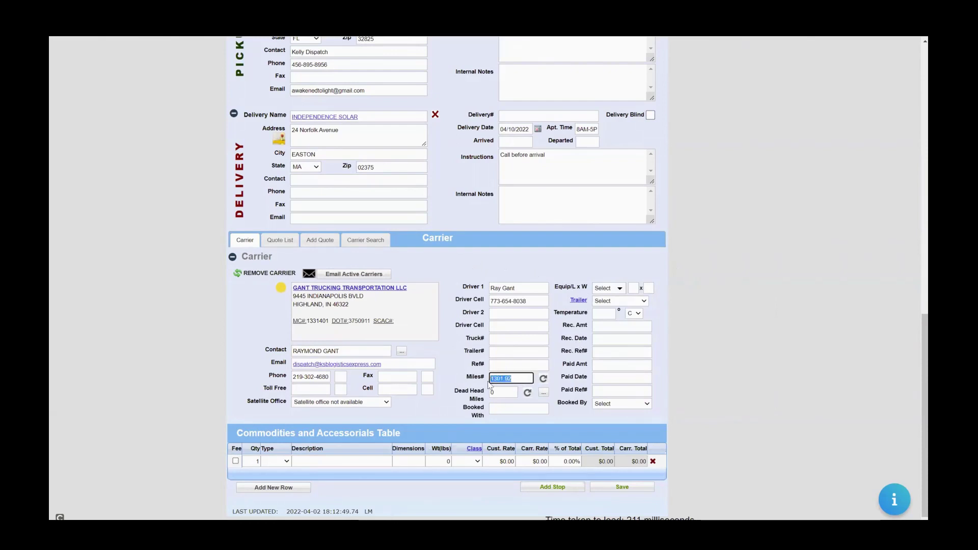
{"action": "left_click", "coordinate": [468, 378]}
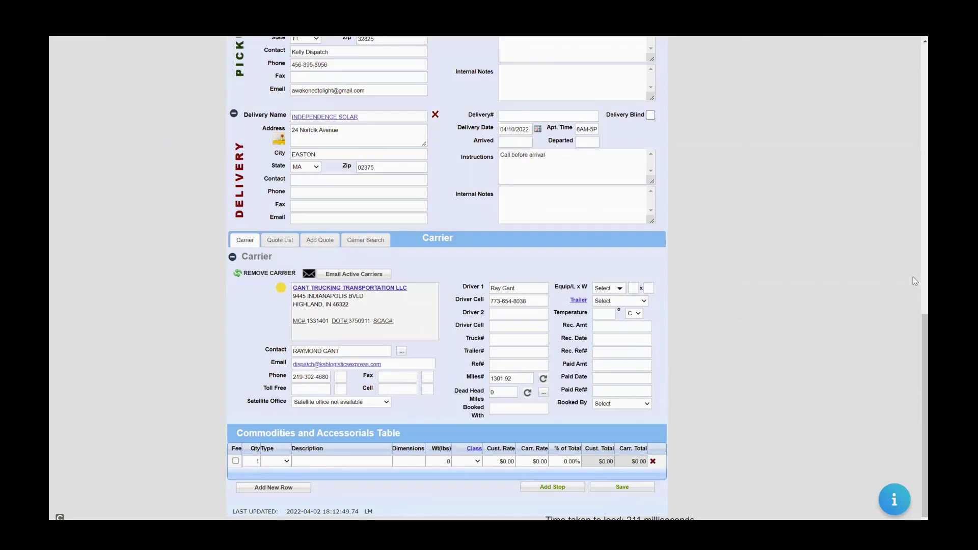
{"action": "scroll", "coordinate": [915, 338], "scroll_direction": "up", "scroll_amount": 1}
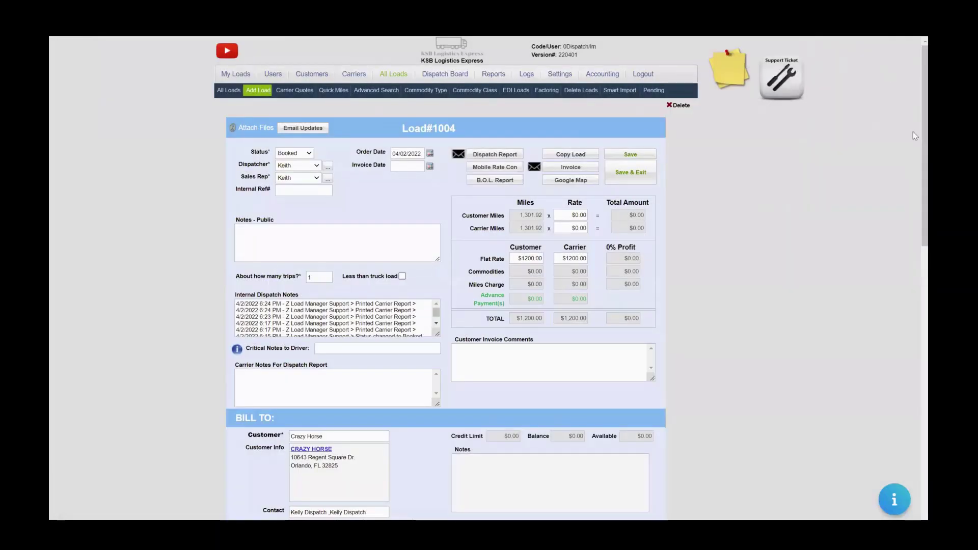
{"action": "scroll", "coordinate": [913, 206], "scroll_direction": "down", "scroll_amount": 8}
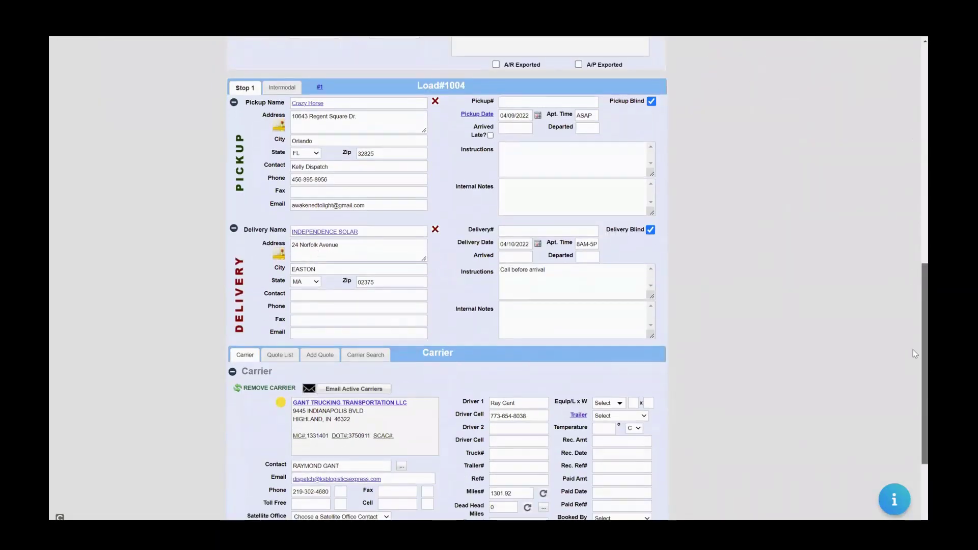
{"action": "scroll", "coordinate": [915, 354], "scroll_direction": "up", "scroll_amount": 10}
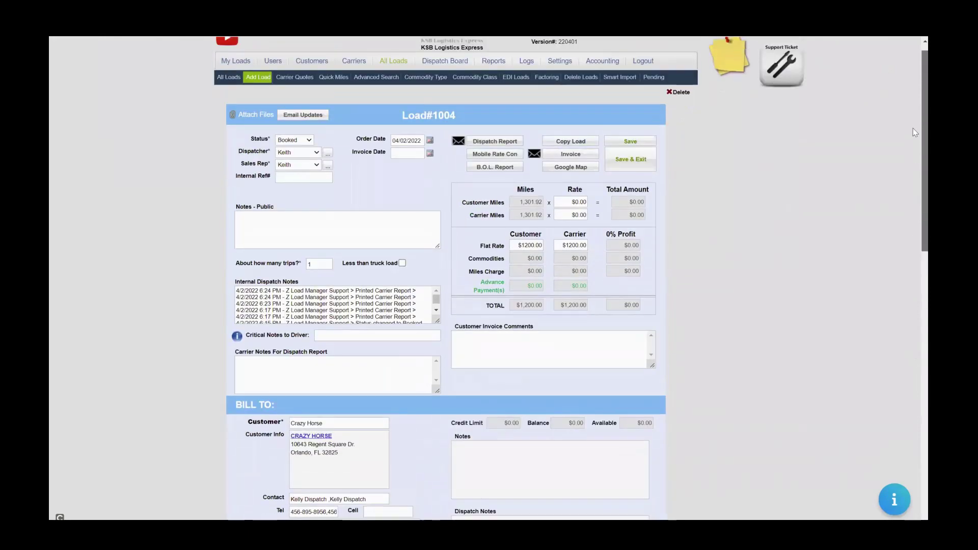
{"action": "scroll", "coordinate": [916, 132], "scroll_direction": "up", "scroll_amount": 1}
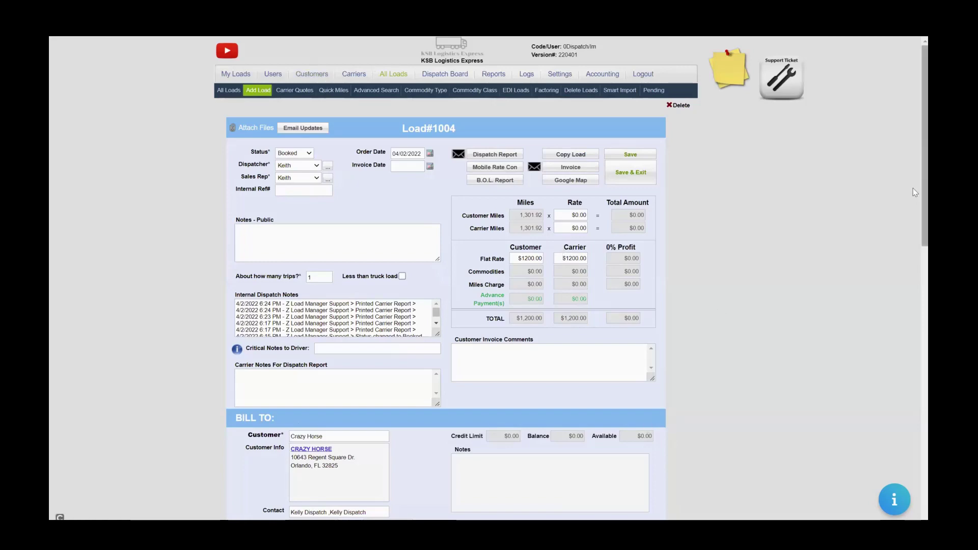
View GANT TRUCKING TRANSPORTATION LLC's record in a new tab, then return to Load#1004.
{"action": "scroll", "coordinate": [913, 188], "scroll_direction": "down", "scroll_amount": 10}
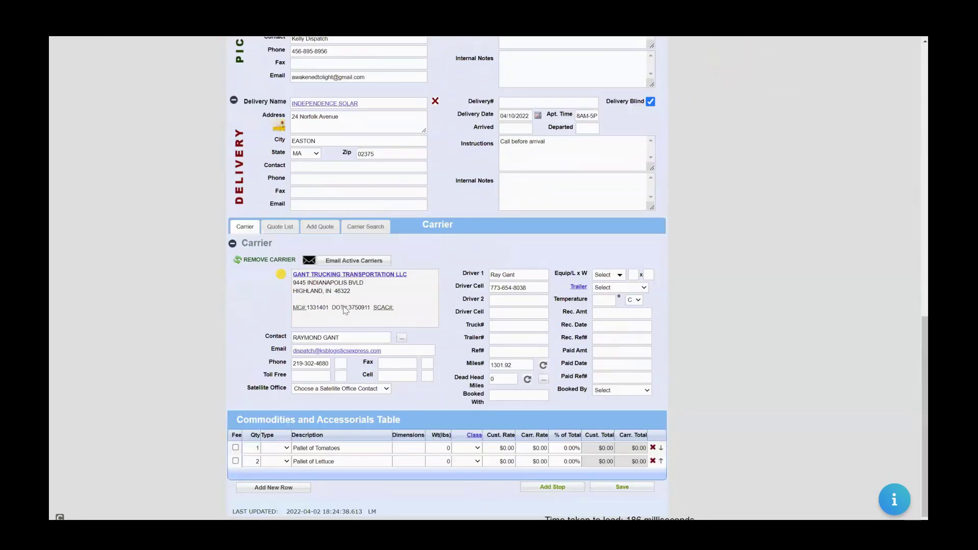
{"action": "right_click", "coordinate": [344, 278]}
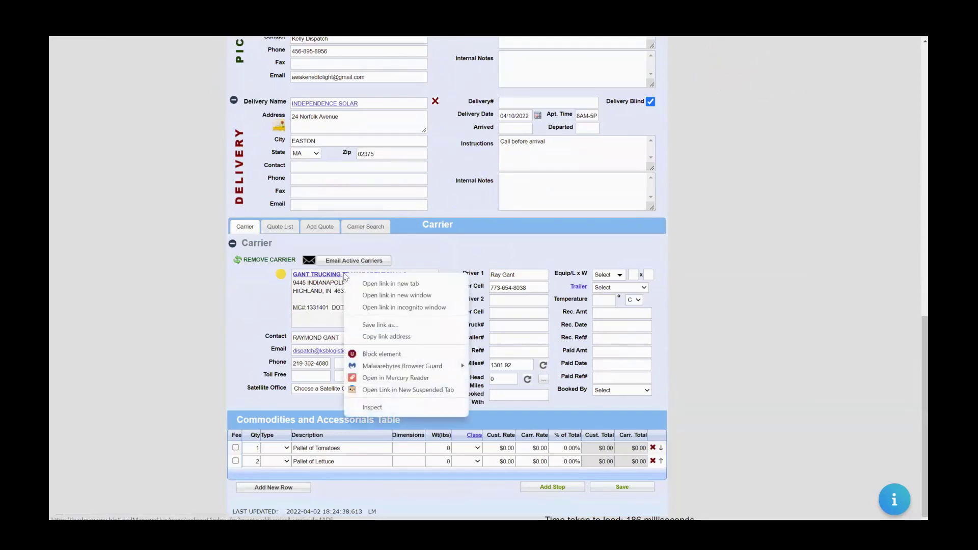
{"action": "left_click", "coordinate": [413, 292]}
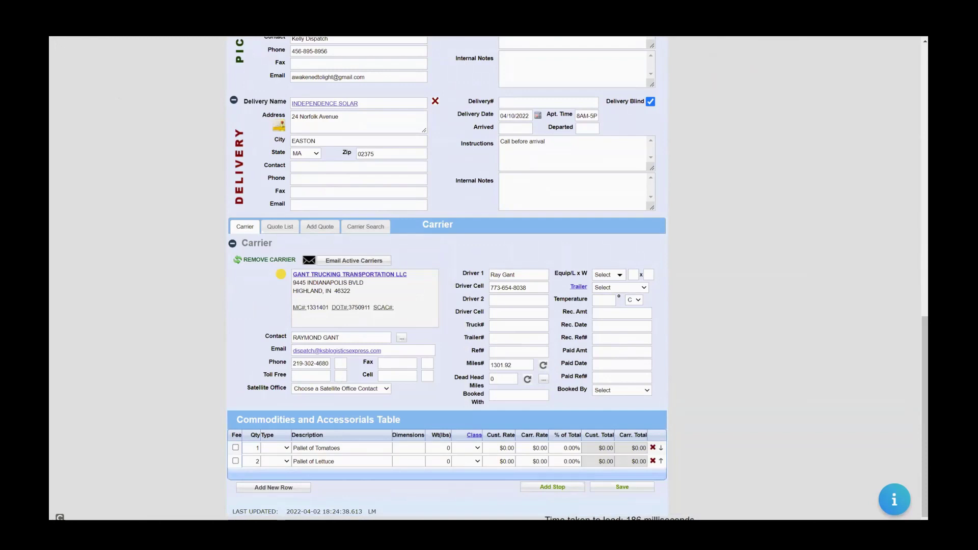
{"action": "left_click", "coordinate": [209, 21]}
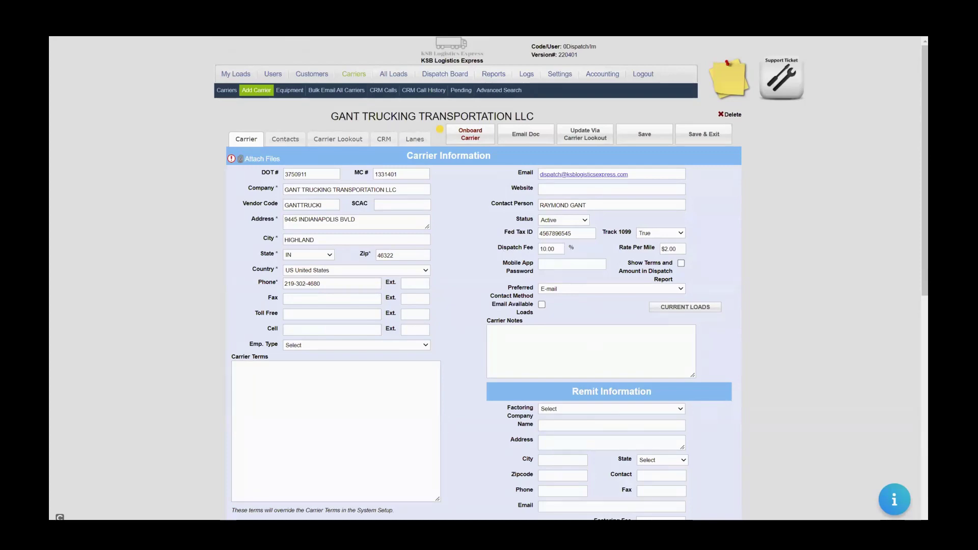
{"action": "left_click", "coordinate": [128, 21]}
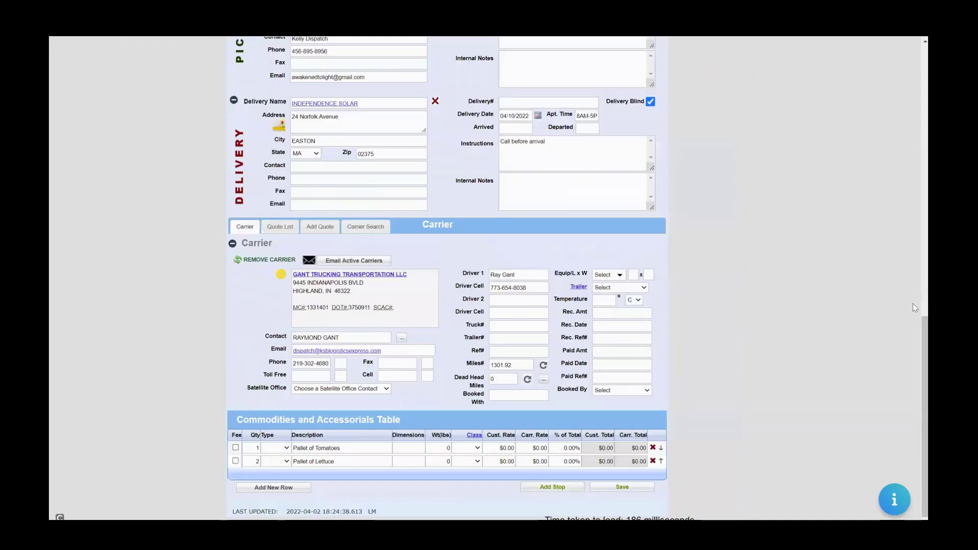
{"action": "left_click_drag", "start_coordinate": [921, 342], "coordinate": [747, 100]}
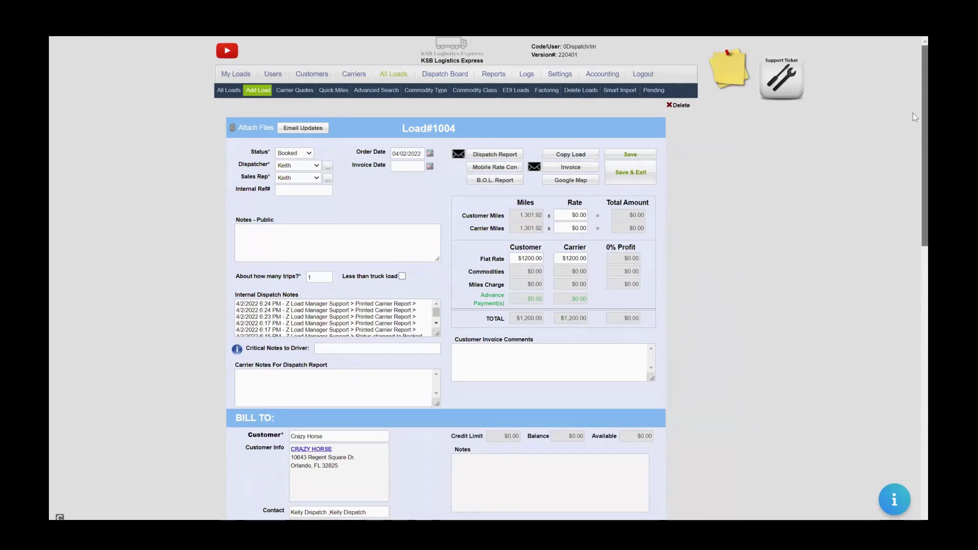
Save Load#1004 and review its stops, $2.00/mile carrier rate ($2,603.84) and commodities.
{"action": "left_click", "coordinate": [620, 155]}
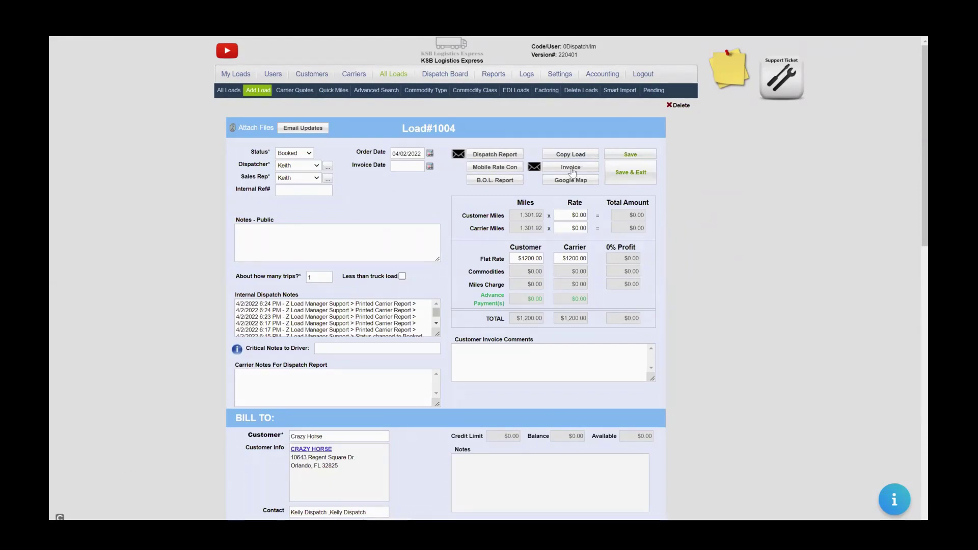
{"action": "left_click_drag", "start_coordinate": [914, 151], "coordinate": [914, 458]}
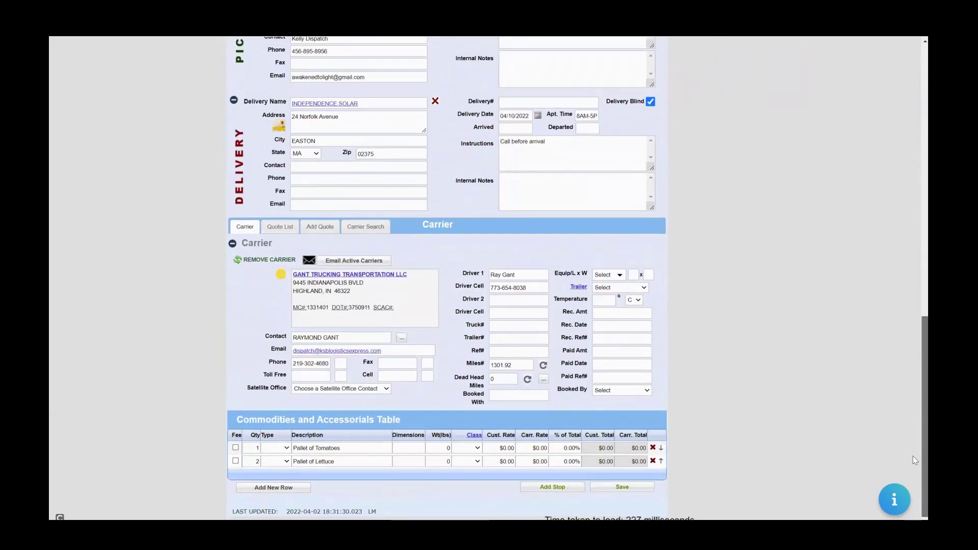
{"action": "scroll", "coordinate": [913, 414], "scroll_direction": "up", "scroll_amount": 5}
{"action": "scroll", "coordinate": [889, 424], "scroll_direction": "down", "scroll_amount": 4}
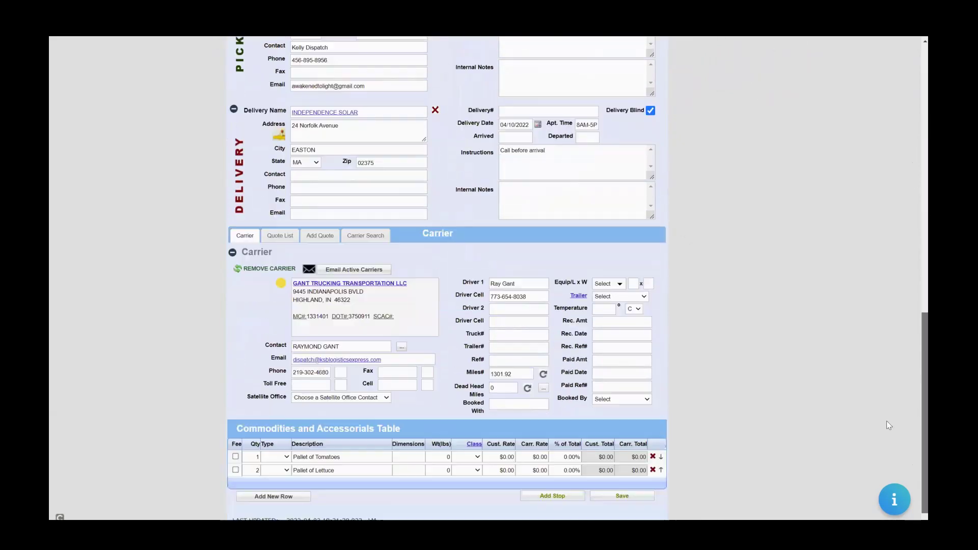
{"action": "scroll", "coordinate": [886, 421], "scroll_direction": "up", "scroll_amount": 10}
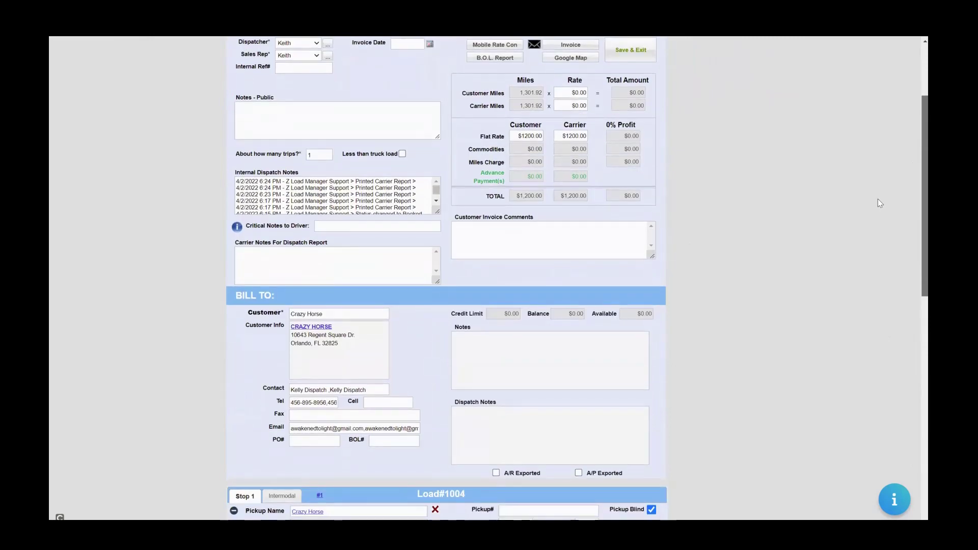
{"action": "scroll", "coordinate": [878, 200], "scroll_direction": "down", "scroll_amount": 4}
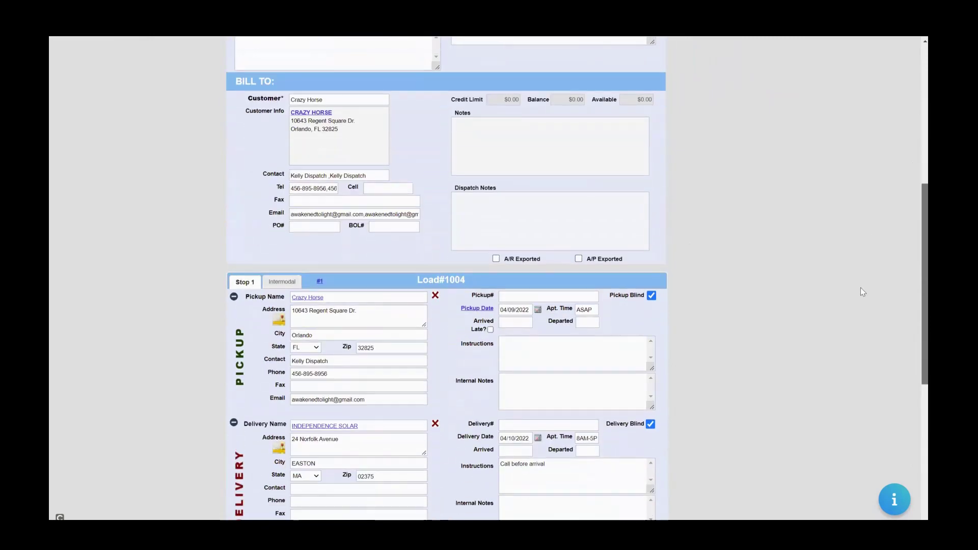
{"action": "scroll", "coordinate": [855, 298], "scroll_direction": "up", "scroll_amount": 6}
{"action": "scroll", "coordinate": [853, 303], "scroll_direction": "down", "scroll_amount": 6}
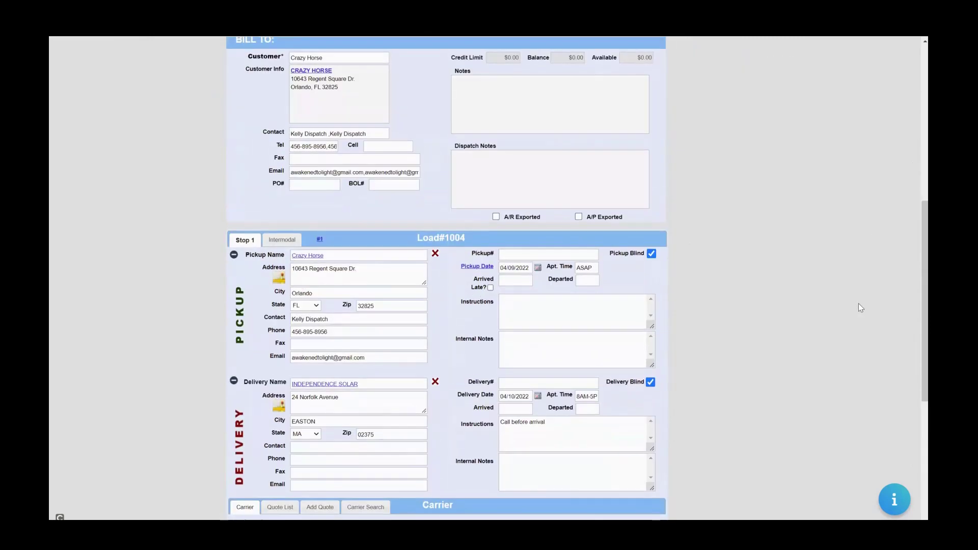
{"action": "left_click_drag", "start_coordinate": [913, 301], "coordinate": [915, 397]}
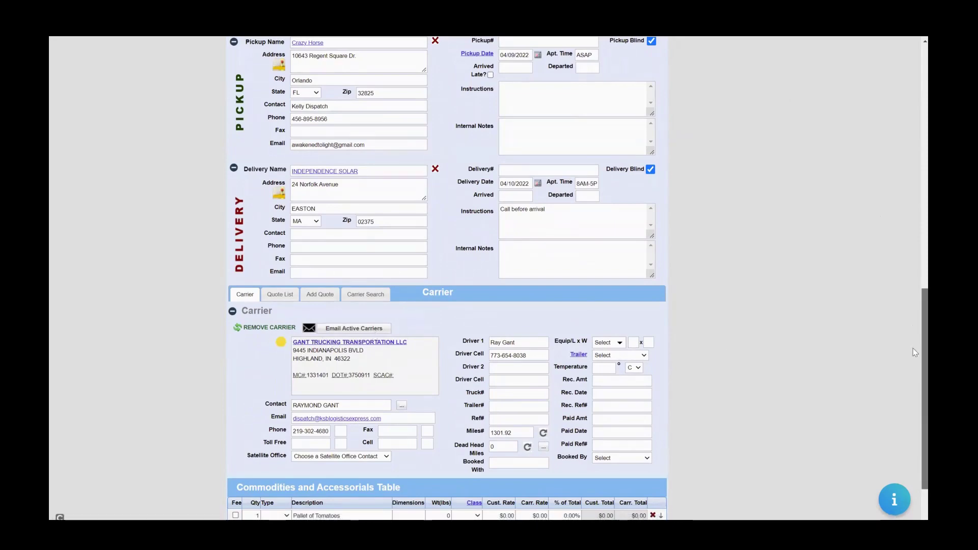
{"action": "left_click_drag", "start_coordinate": [924, 353], "coordinate": [897, 140]}
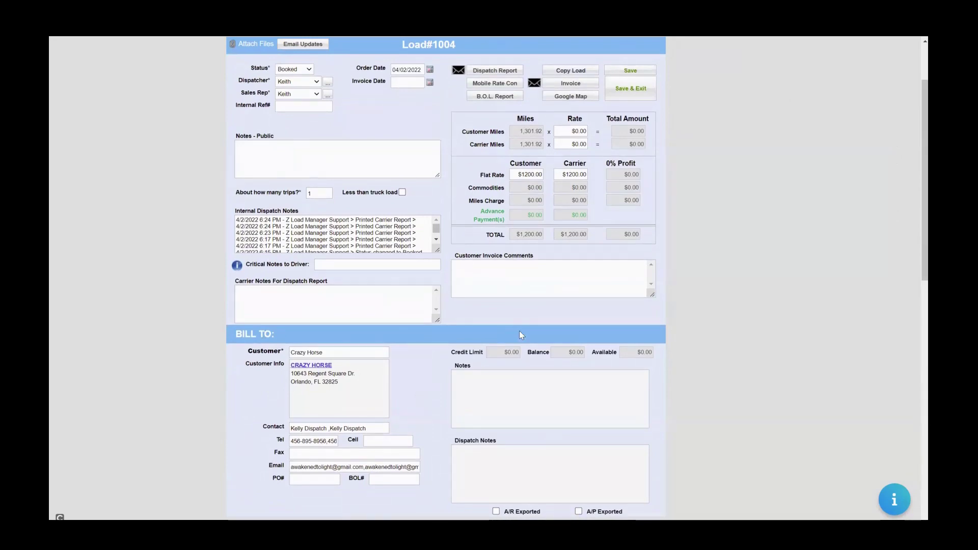
{"action": "left_click_drag", "start_coordinate": [924, 197], "coordinate": [915, 517]}
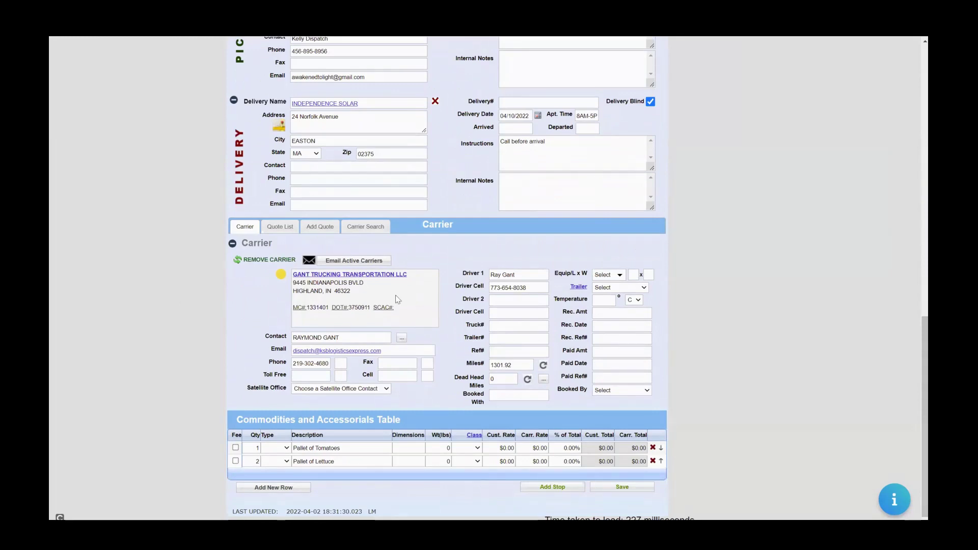
{"action": "scroll", "coordinate": [915, 223], "scroll_direction": "up", "scroll_amount": 1}
{"action": "scroll", "coordinate": [915, 223], "scroll_direction": "up", "scroll_amount": 8}
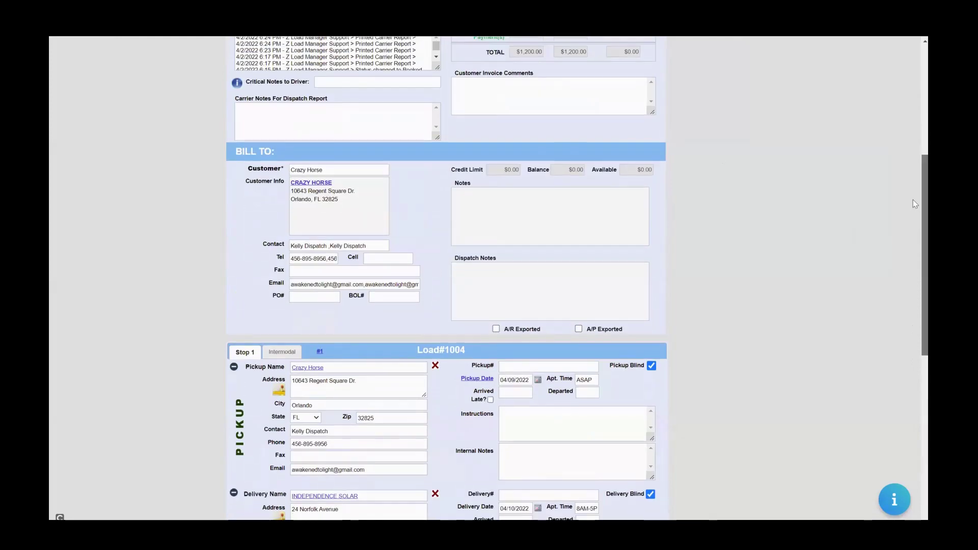
{"action": "scroll", "coordinate": [915, 336], "scroll_direction": "up", "scroll_amount": 1}
{"action": "scroll", "coordinate": [915, 336], "scroll_direction": "down", "scroll_amount": 8}
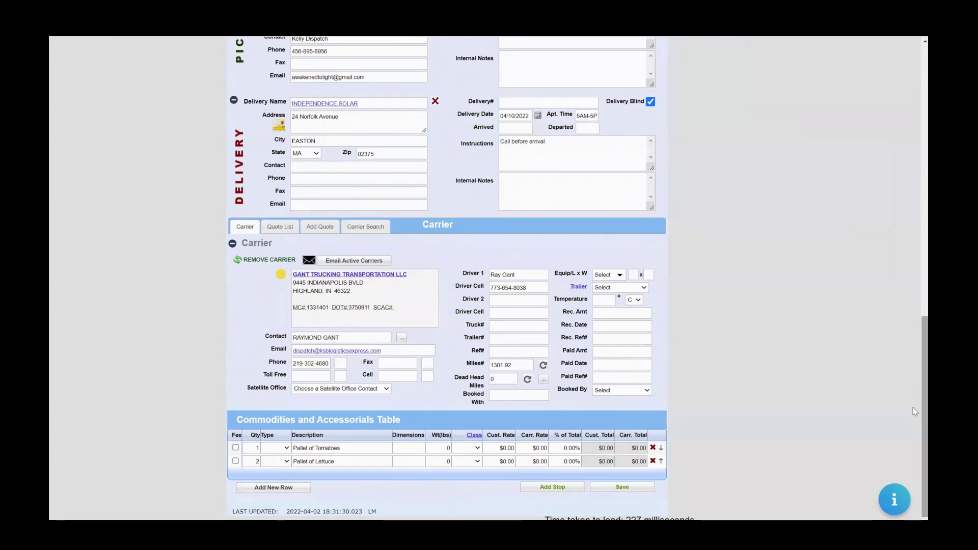
{"action": "scroll", "coordinate": [915, 255], "scroll_direction": "up", "scroll_amount": 15}
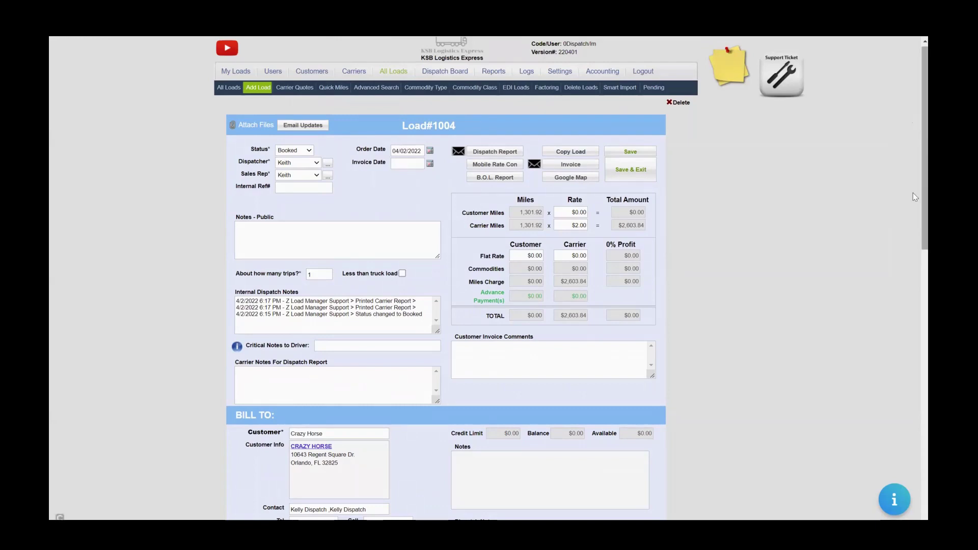
Set the carrier and customer flat rates to $1200 and save the load.
{"action": "left_click", "coordinate": [577, 253]}
{"action": "type", "text": "120"}
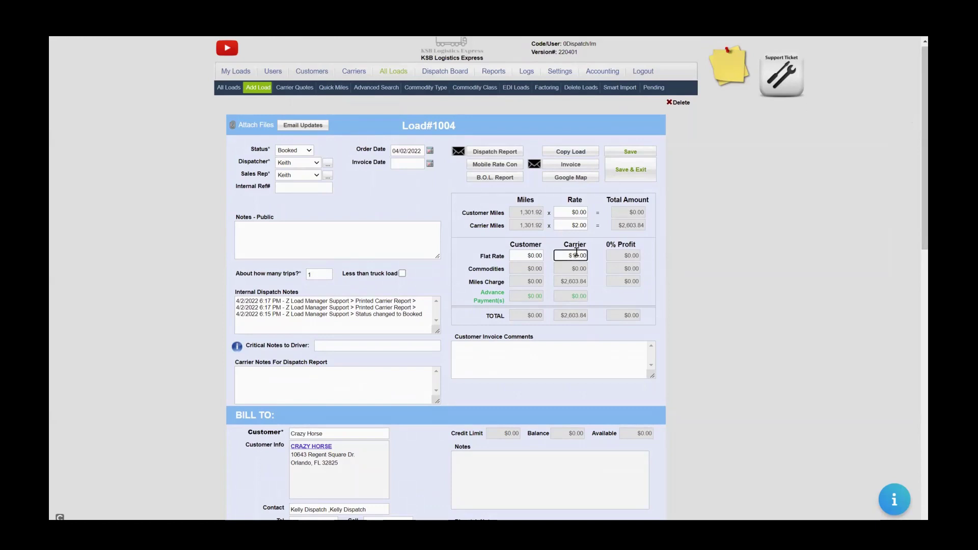
{"action": "key", "text": "BackSpace"}
{"action": "left_click", "coordinate": [599, 245]}
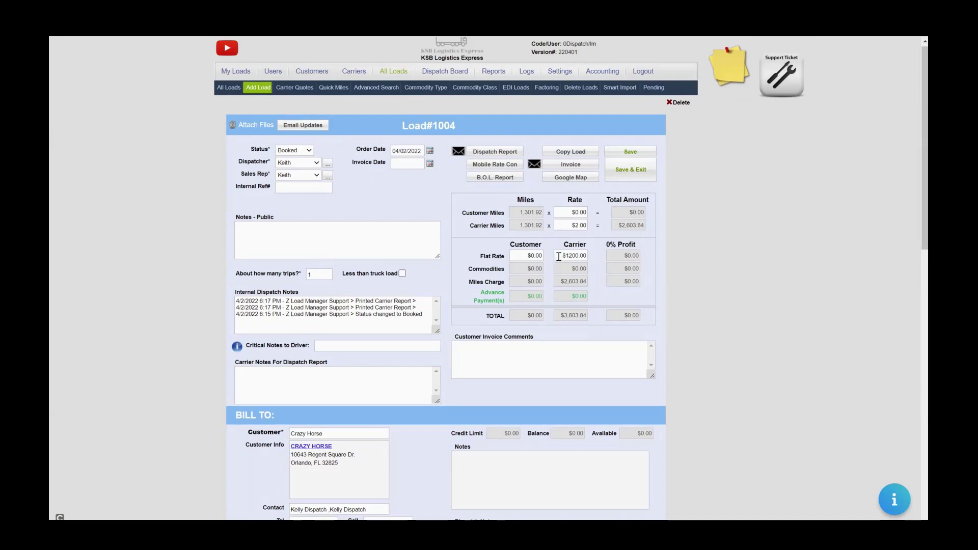
{"action": "left_click_drag", "start_coordinate": [558, 257], "coordinate": [602, 278]}
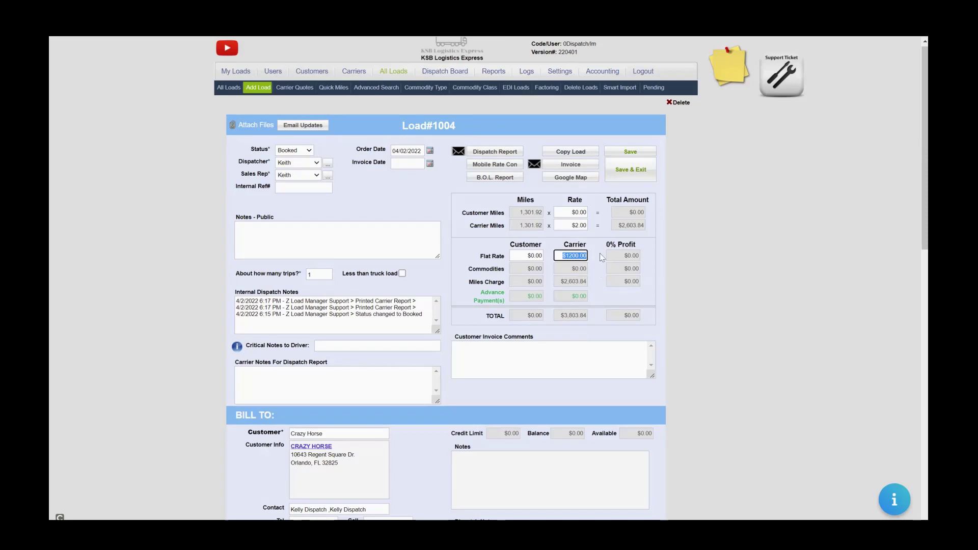
{"action": "left_click", "coordinate": [532, 255]}
{"action": "type", "text": "120"}
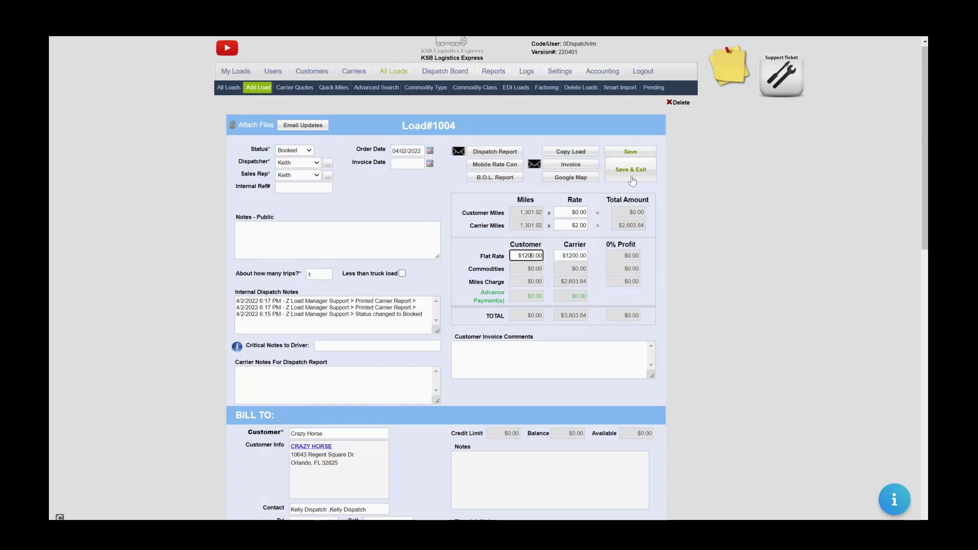
{"action": "left_click", "coordinate": [642, 152]}
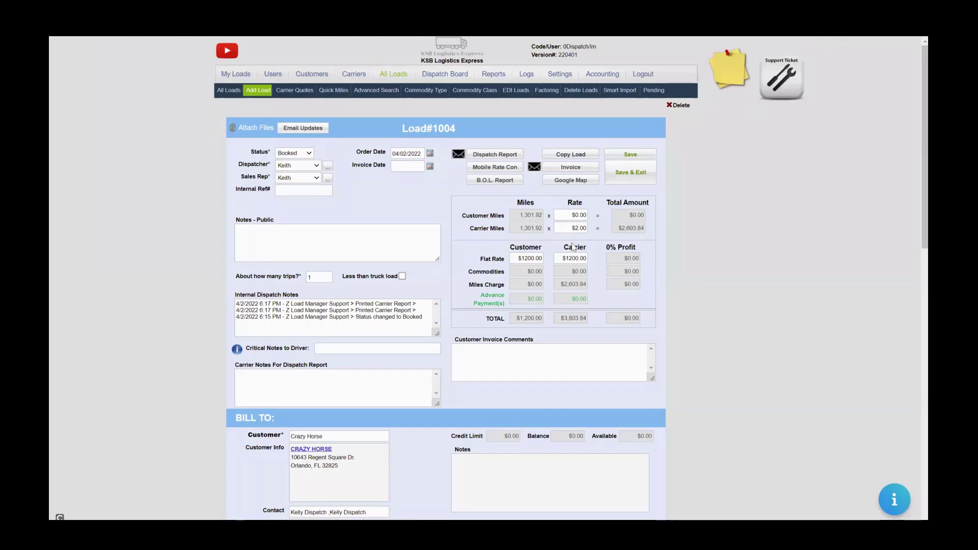
Change the carrier per-mile rate from $2.00 to $0.00 so totals recalculate.
{"action": "left_click", "coordinate": [579, 216]}
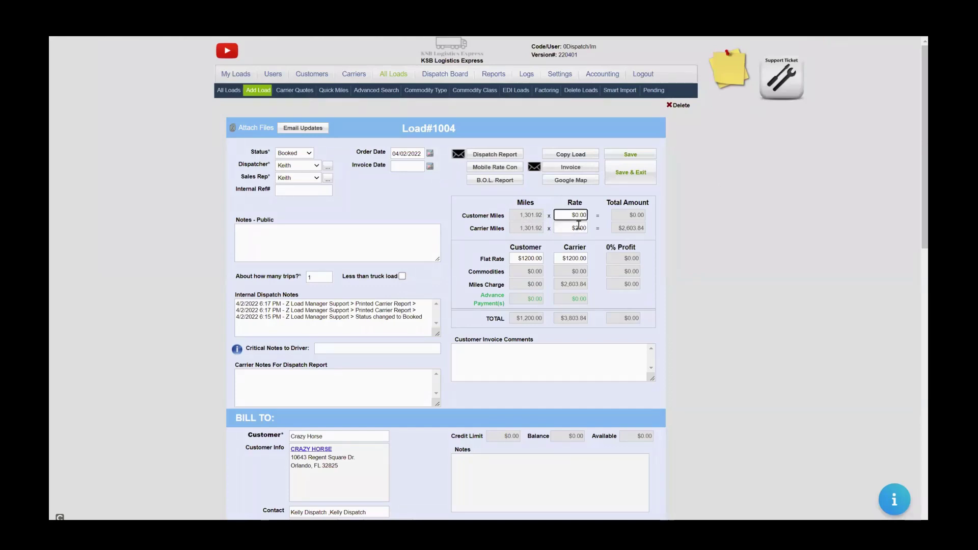
{"action": "left_click", "coordinate": [576, 228]}
{"action": "key", "text": "BackSpace"}
{"action": "type", "text": "0"}
{"action": "left_click", "coordinate": [619, 155]}
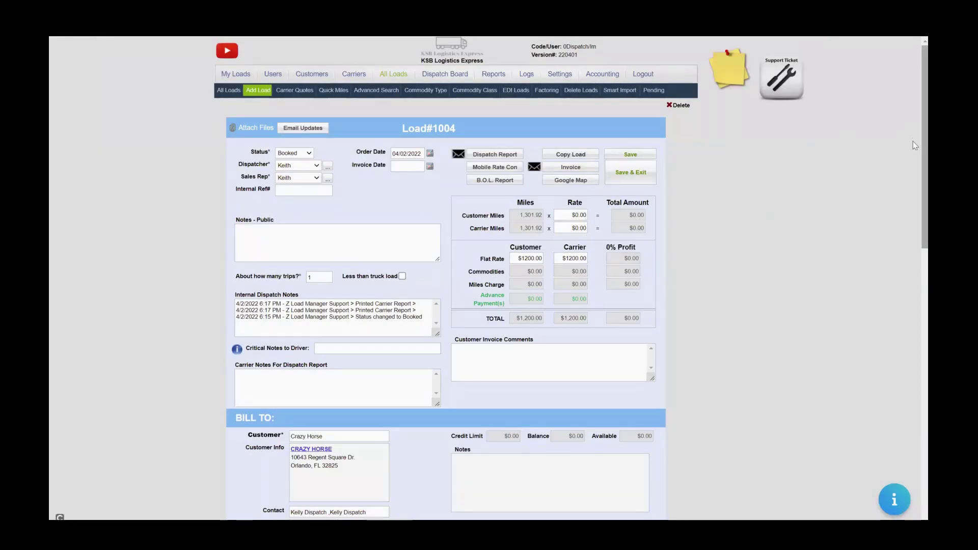
{"action": "scroll", "coordinate": [913, 142], "scroll_direction": "down", "scroll_amount": 15}
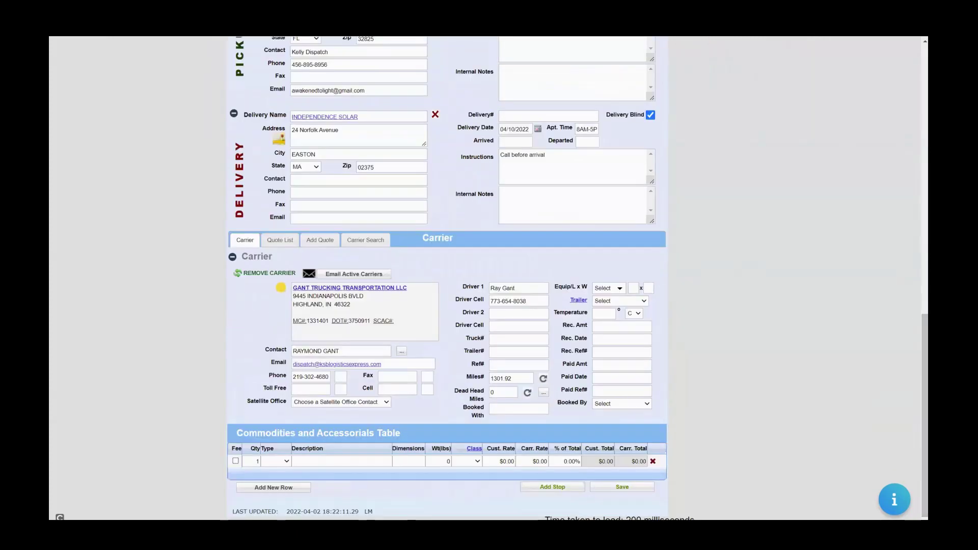
Set the first commodity row's type to LF (LUMPER).
{"action": "left_click", "coordinate": [287, 461]}
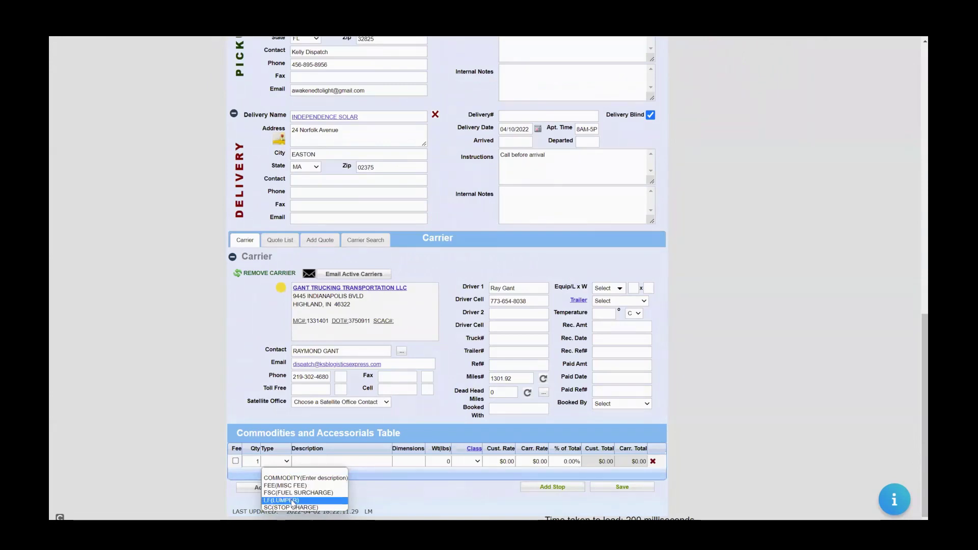
{"action": "left_click", "coordinate": [293, 501]}
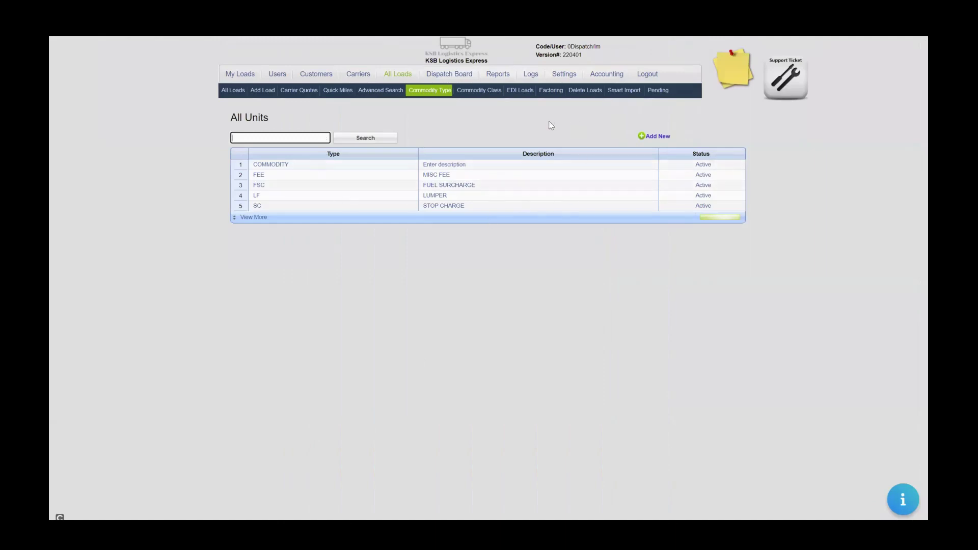
Preview a new commodity unit's Payment Advance option, then reopen Load #1004 from All Loads.
{"action": "left_click", "coordinate": [655, 137]}
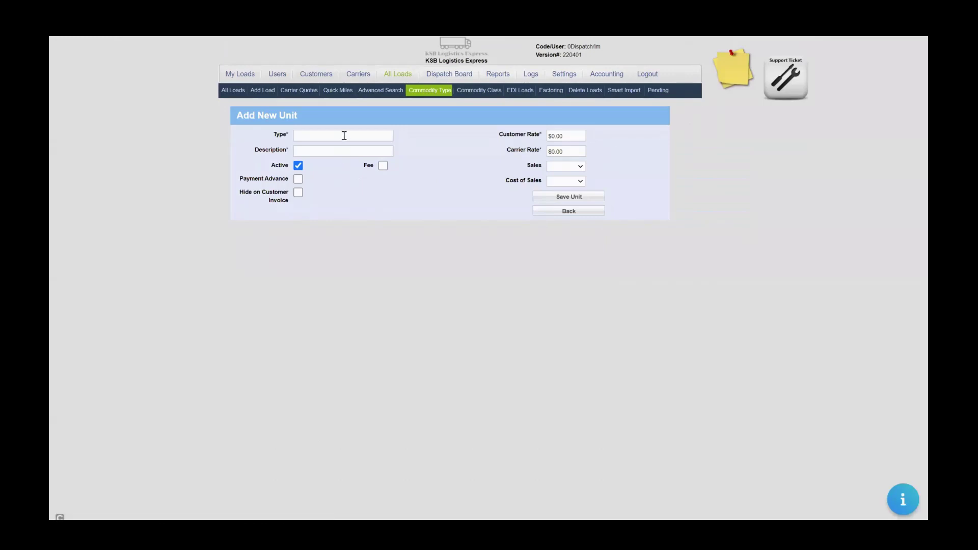
{"action": "left_click", "coordinate": [344, 135]}
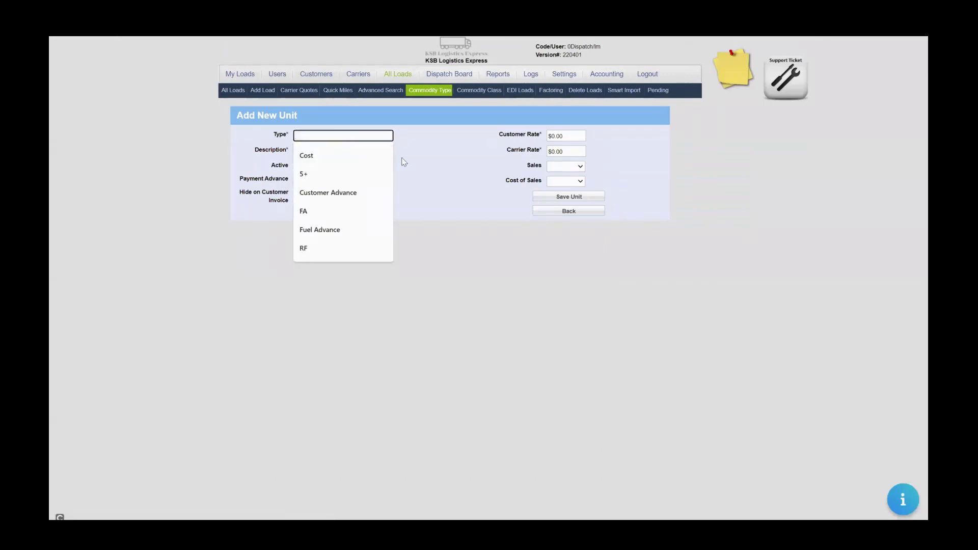
{"action": "left_click", "coordinate": [402, 160]}
{"action": "left_click", "coordinate": [350, 133]}
{"action": "left_click", "coordinate": [399, 156]}
{"action": "left_click", "coordinate": [298, 180]}
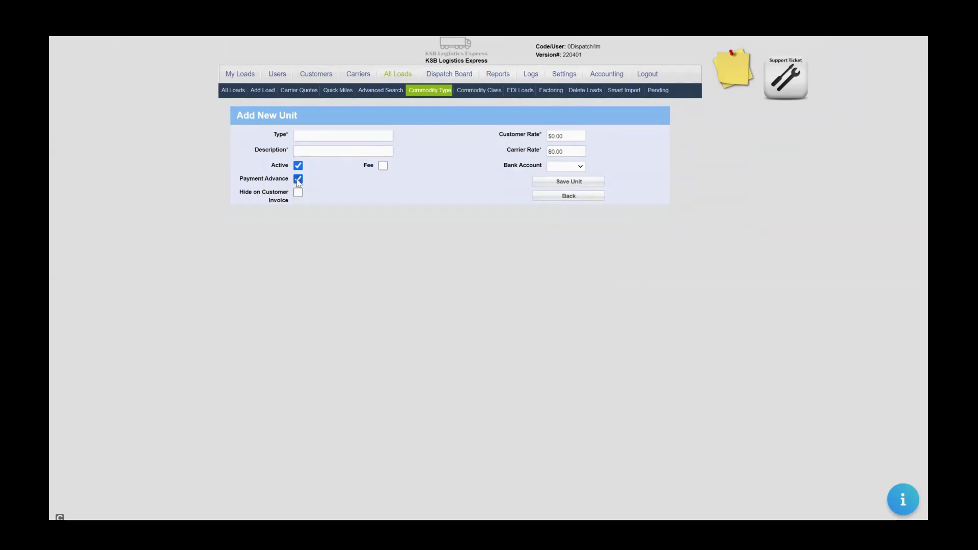
{"action": "left_click", "coordinate": [298, 180]}
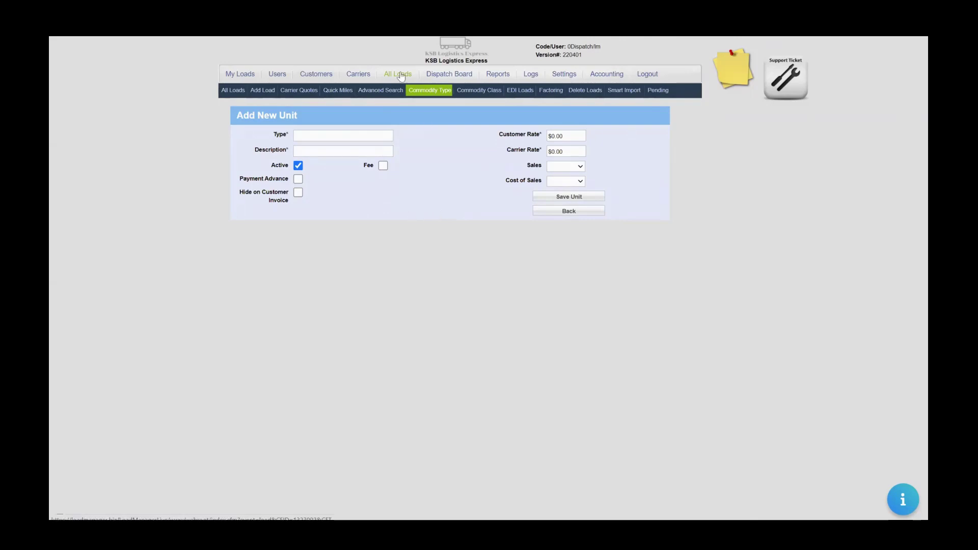
{"action": "left_click", "coordinate": [401, 74]}
{"action": "left_click", "coordinate": [268, 192]}
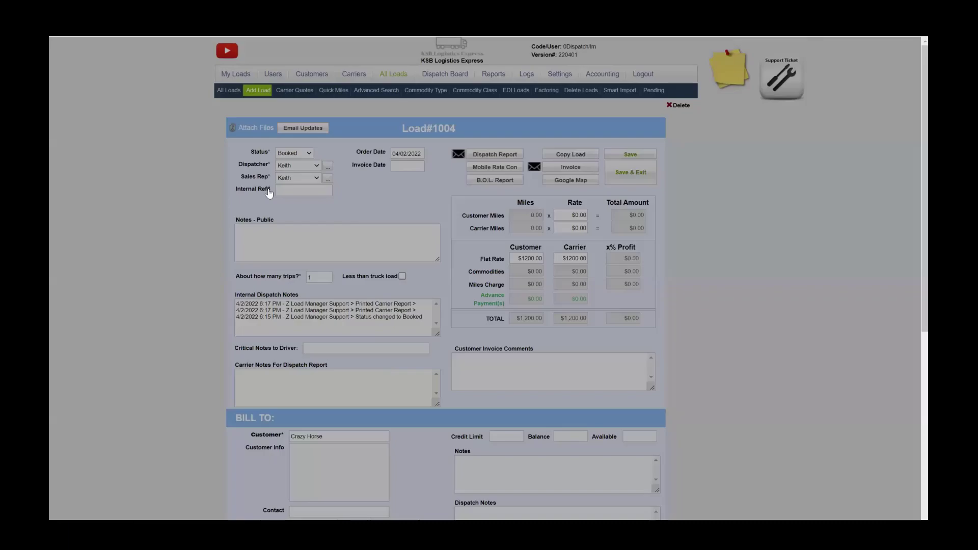
Add commodity rows for 1 Pallet of Tomatoes and 2 Pallet of Lettuce, then save the load.
{"action": "scroll", "coordinate": [916, 162], "scroll_direction": "down", "scroll_amount": 15}
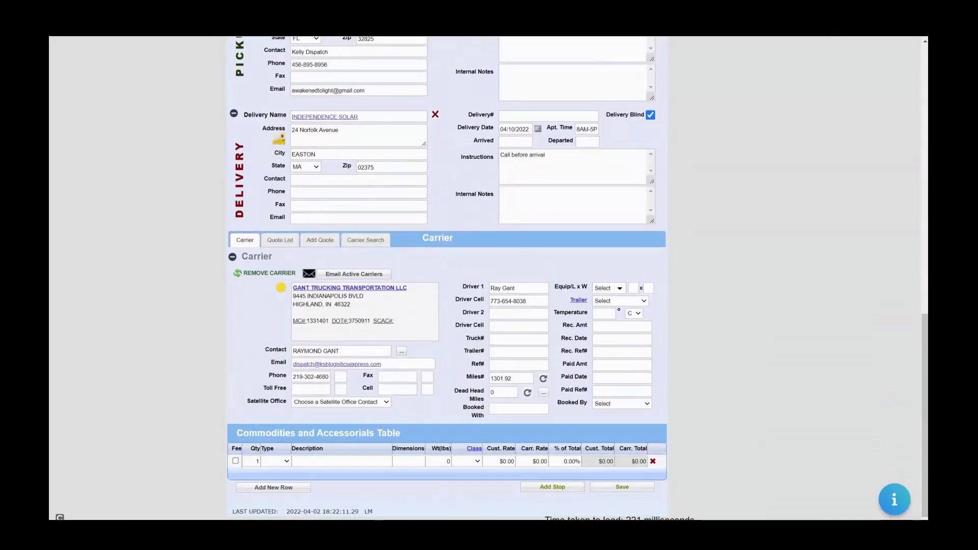
{"action": "left_click", "coordinate": [370, 460]}
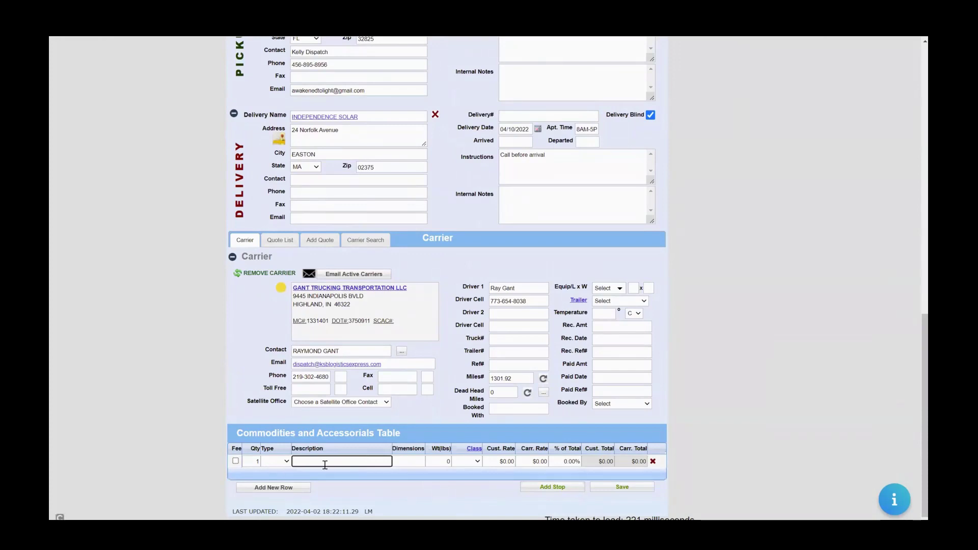
{"action": "type", "text": "allebt of Tomatoes"}
{"action": "key", "text": "Return"}
{"action": "type", "text": "2"}
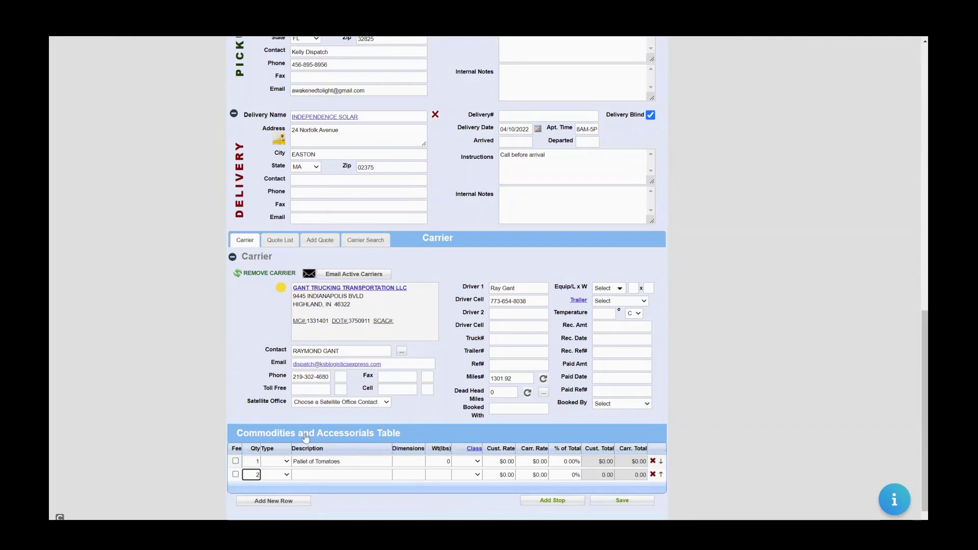
{"action": "left_click", "coordinate": [306, 473]}
{"action": "type", "text": "Pa"}
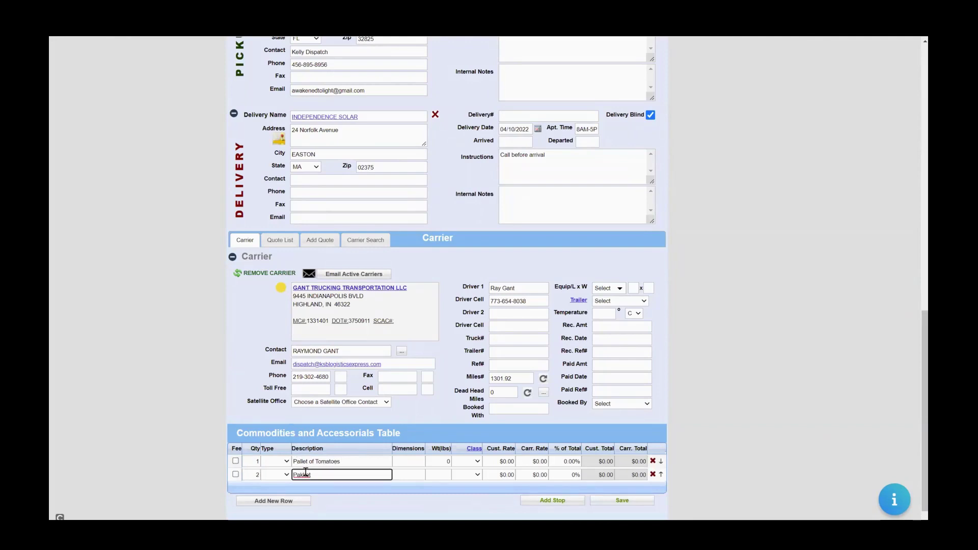
{"action": "type", "text": "llet "}
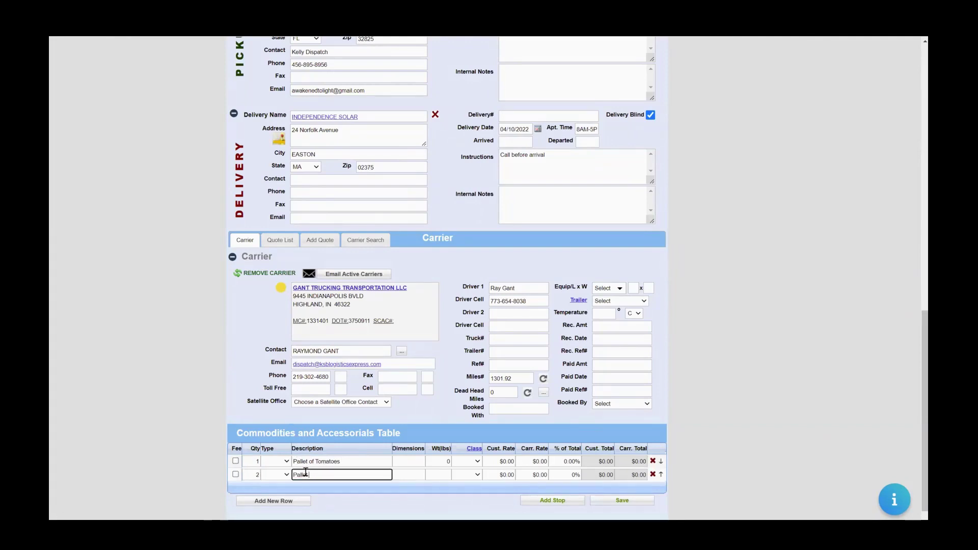
{"action": "type", "text": "of Letticetuce"}
{"action": "left_click", "coordinate": [600, 500]}
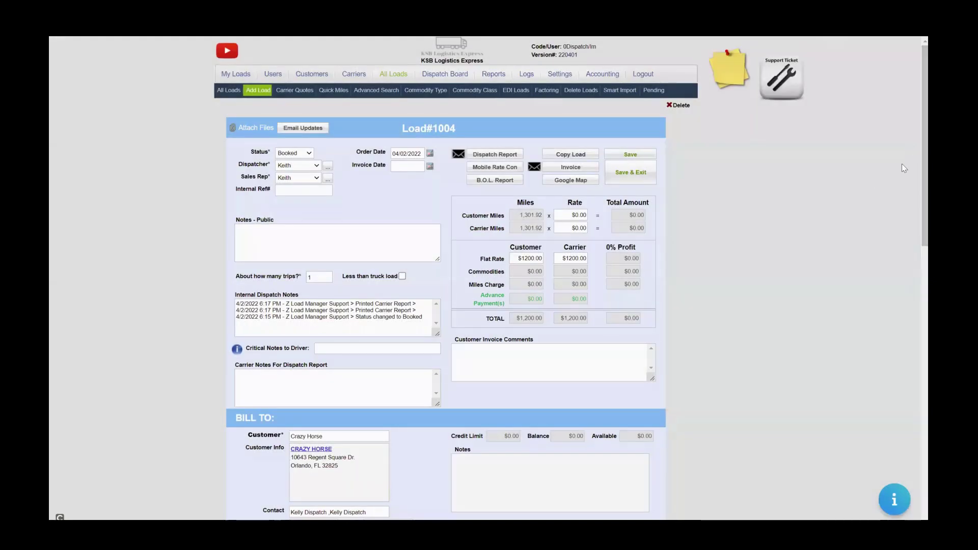
Confirm the Tomatoes and Lettuce commodity rows are kept, then save Load #1004 again.
{"action": "left_click_drag", "start_coordinate": [924, 161], "coordinate": [890, 477]}
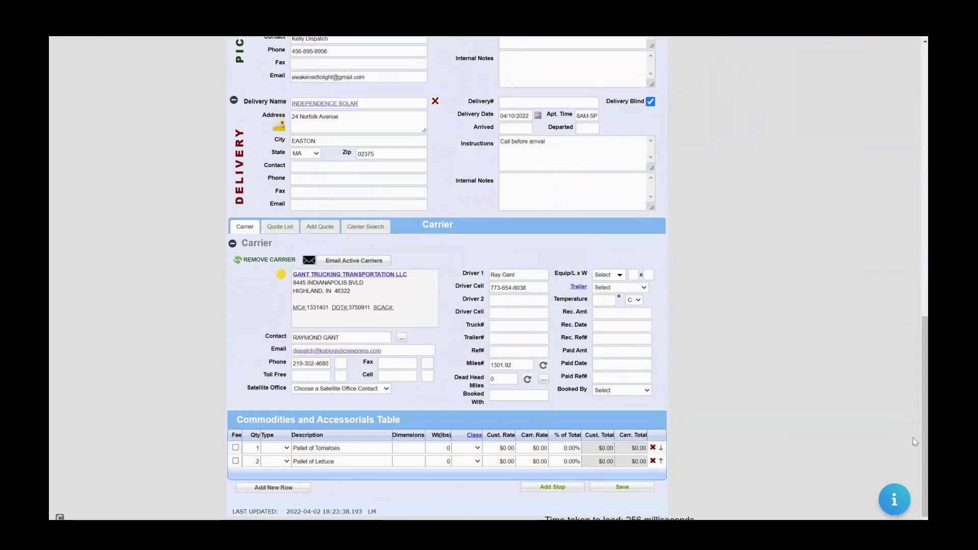
{"action": "left_click_drag", "start_coordinate": [925, 438], "coordinate": [925, 166]}
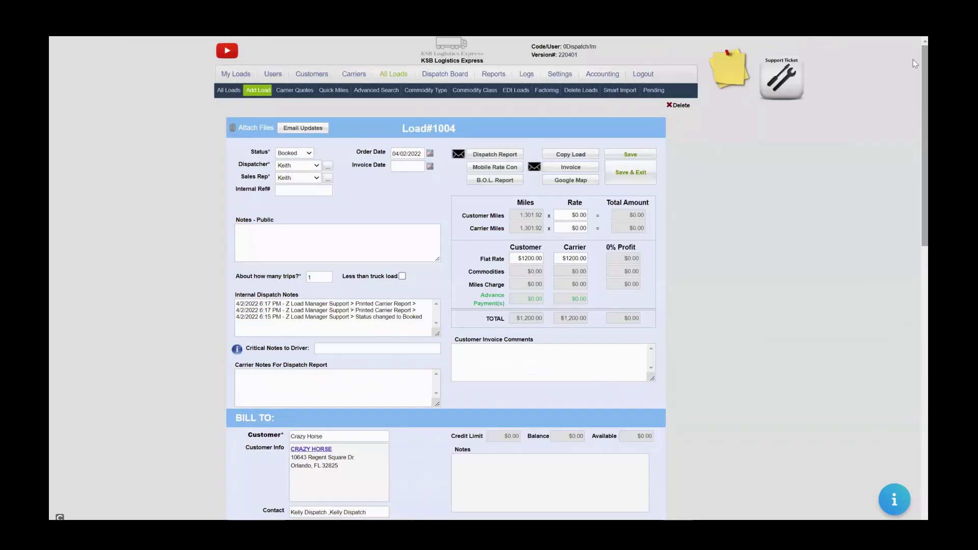
{"action": "left_click", "coordinate": [627, 155]}
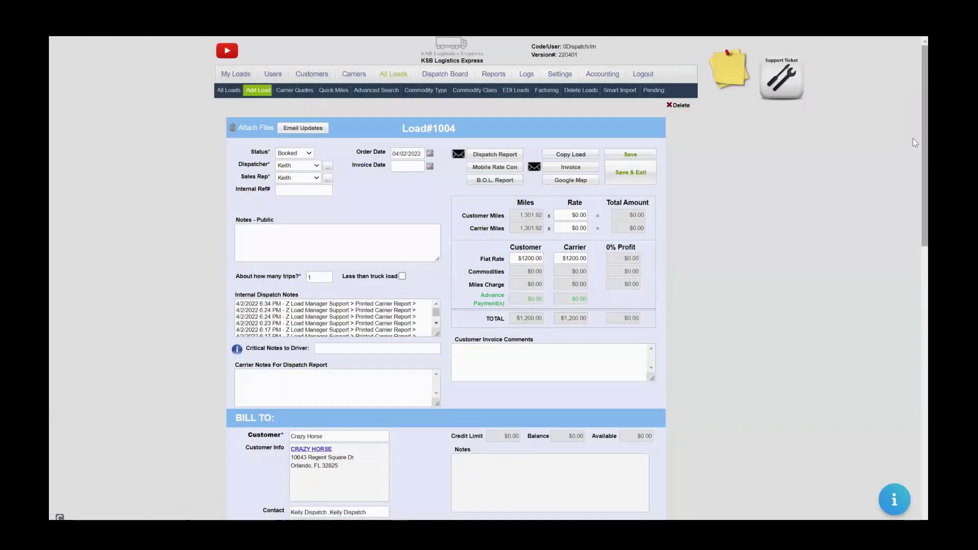
Copy the mobile dispatch link URL from Load #1004's Mobile Rate Con email and open a new tab.
{"action": "left_click", "coordinate": [485, 169]}
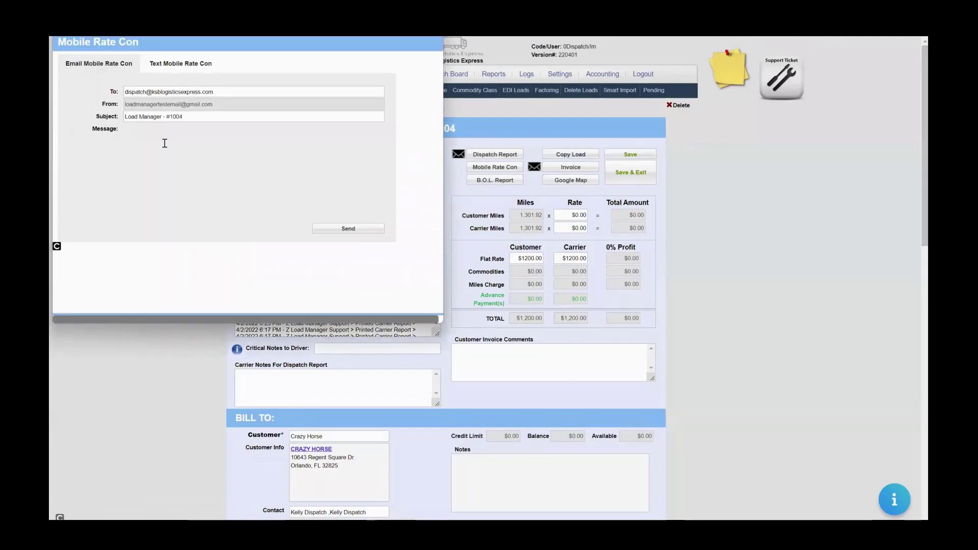
{"action": "right_click", "coordinate": [164, 171]}
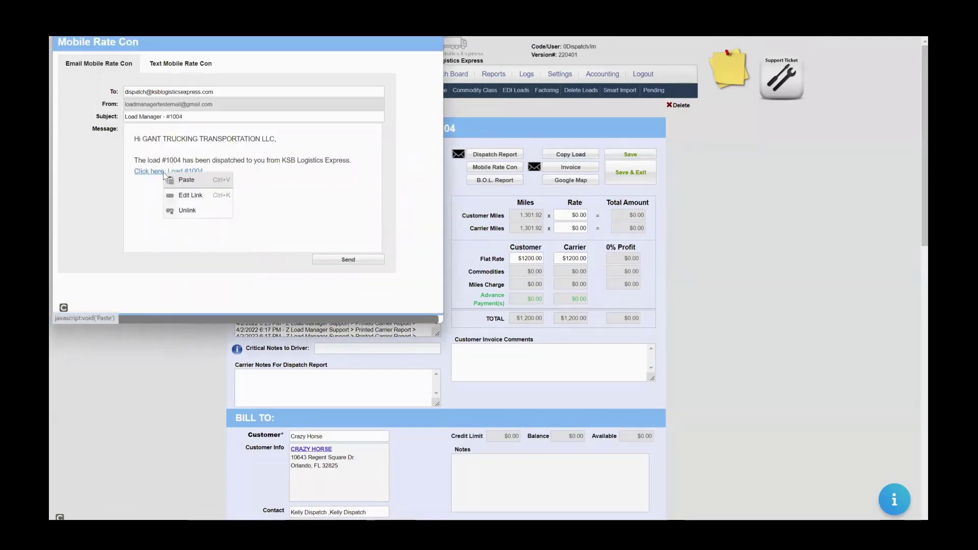
{"action": "left_click", "coordinate": [198, 195]}
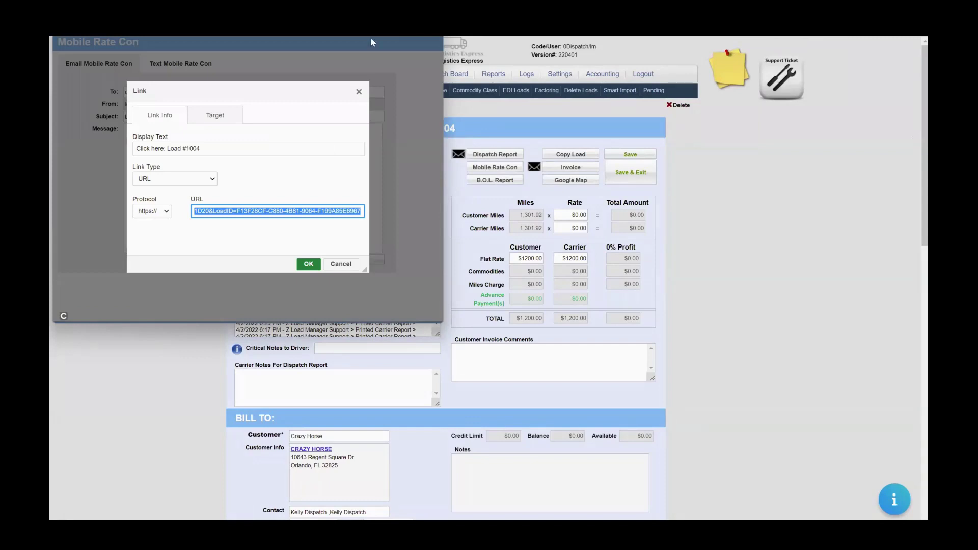
{"action": "left_click_drag", "start_coordinate": [197, 8], "coordinate": [190, 134]}
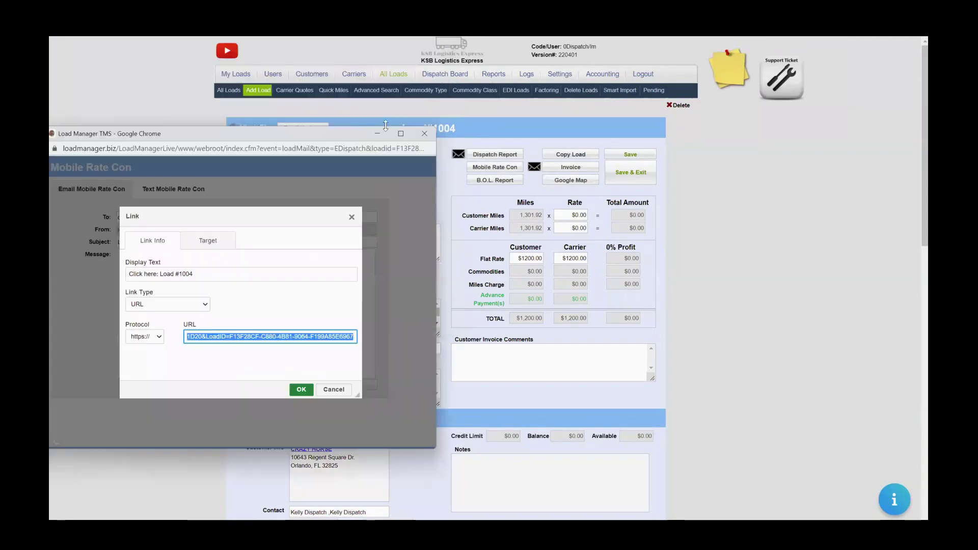
{"action": "left_click", "coordinate": [427, 132]}
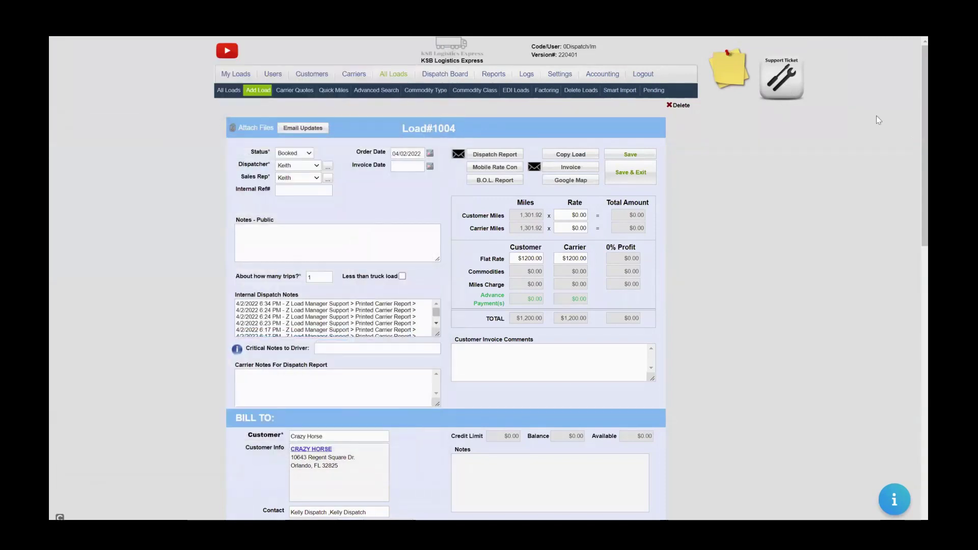
{"action": "key", "text": "ctrl+t"}
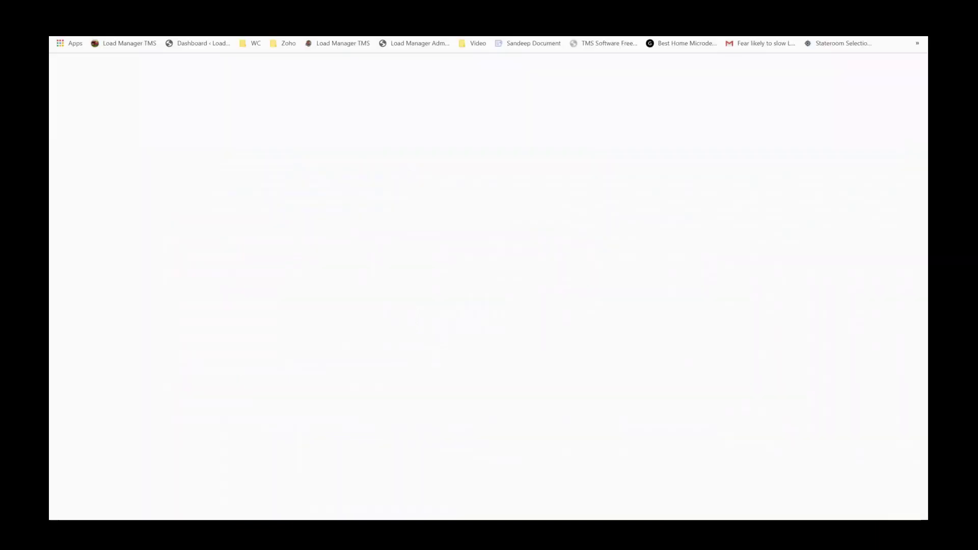
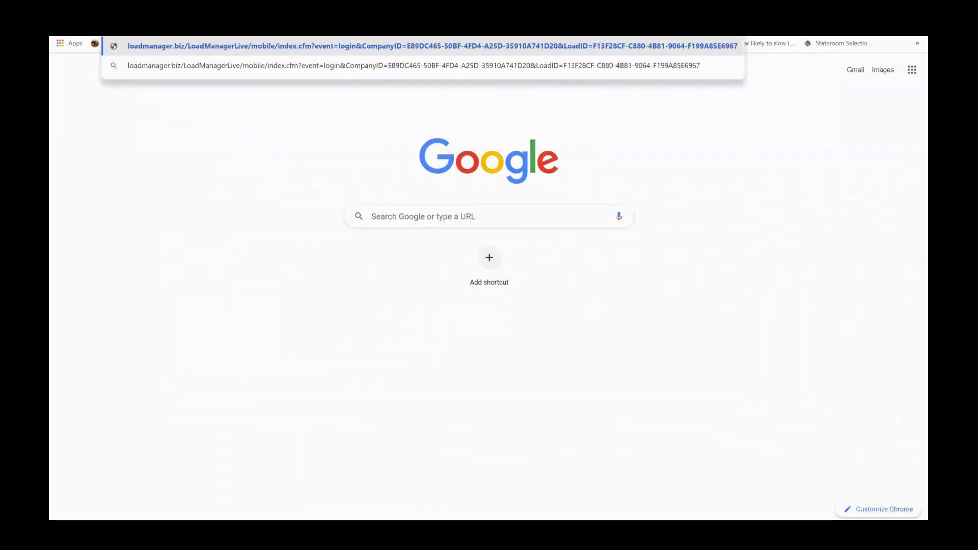
Paste the copied Load #1004 mobile dispatch link into the address bar and load it.
{"action": "key", "text": "Return"}
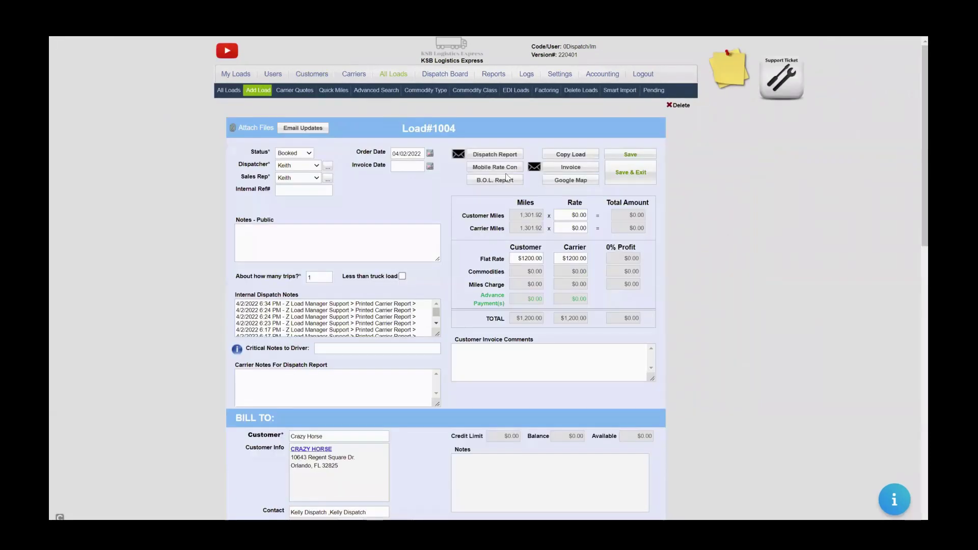
Reopen Load #1004's Mobile Rate Con email to reach its mobile dispatch page.
{"action": "left_click", "coordinate": [505, 170]}
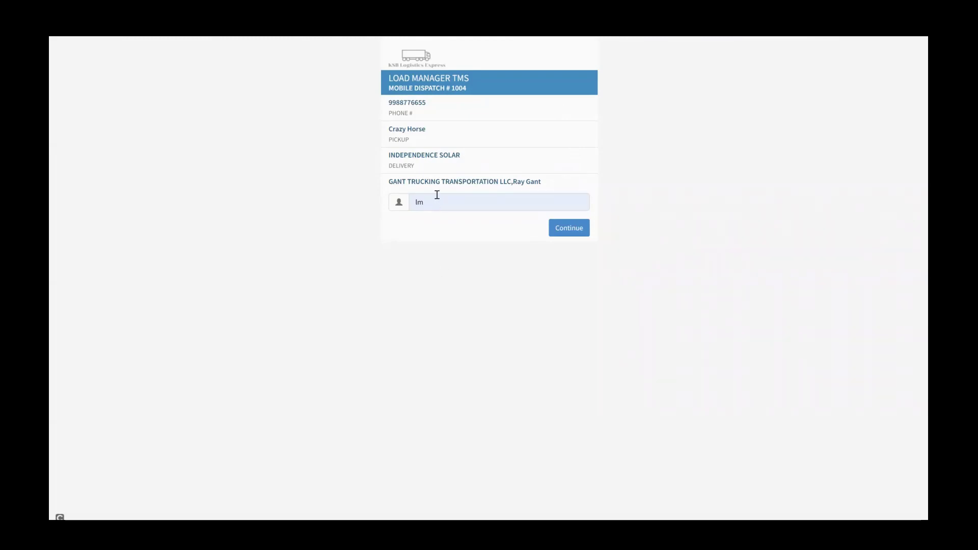
Replace the prefilled name with the driver's name and send the current GPS location.
{"action": "triple_click", "coordinate": [478, 201]}
{"action": "type", "text": "grant"}
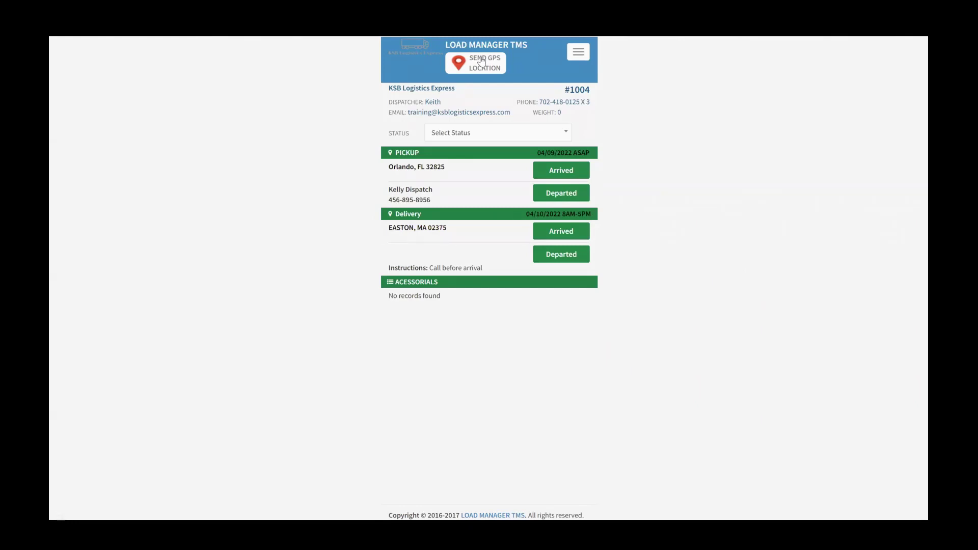
{"action": "left_click", "coordinate": [481, 61]}
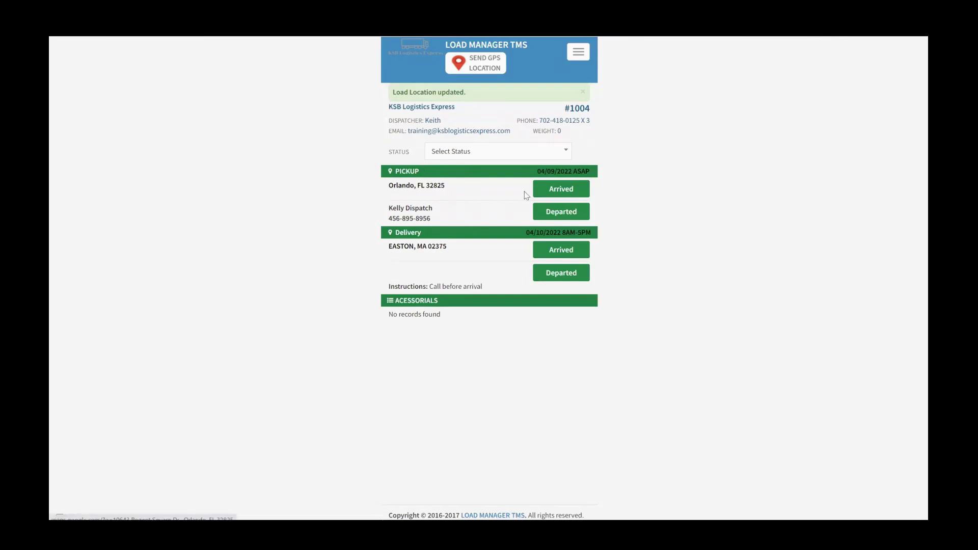
Record arrival and departure at the Orlando pickup and Easton delivery, then confirm DELIVERED status.
{"action": "left_click", "coordinate": [566, 189]}
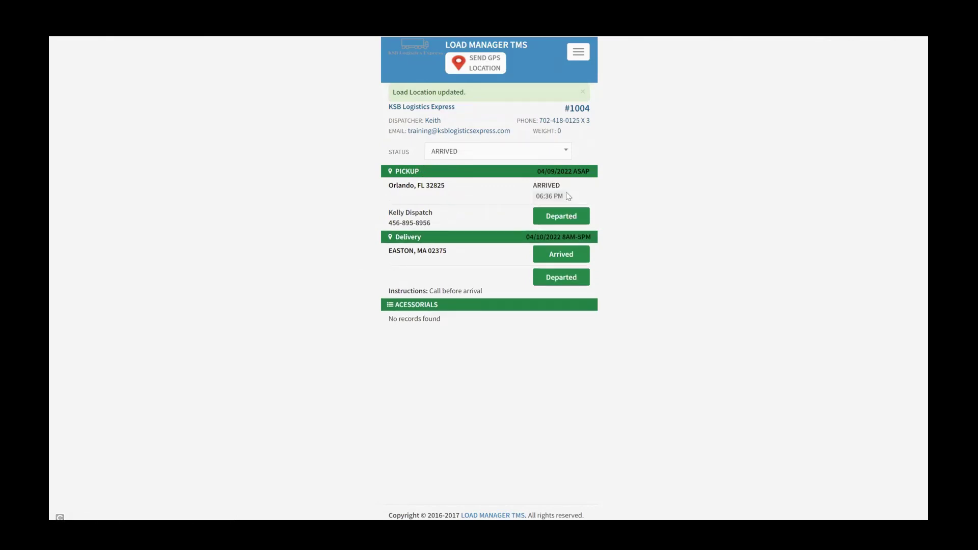
{"action": "left_click", "coordinate": [563, 219]}
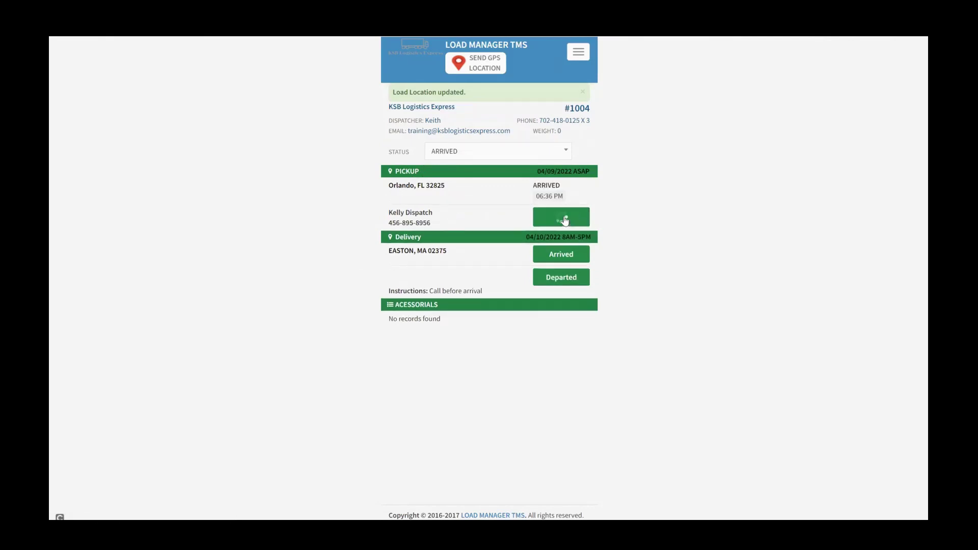
{"action": "left_click", "coordinate": [547, 256]}
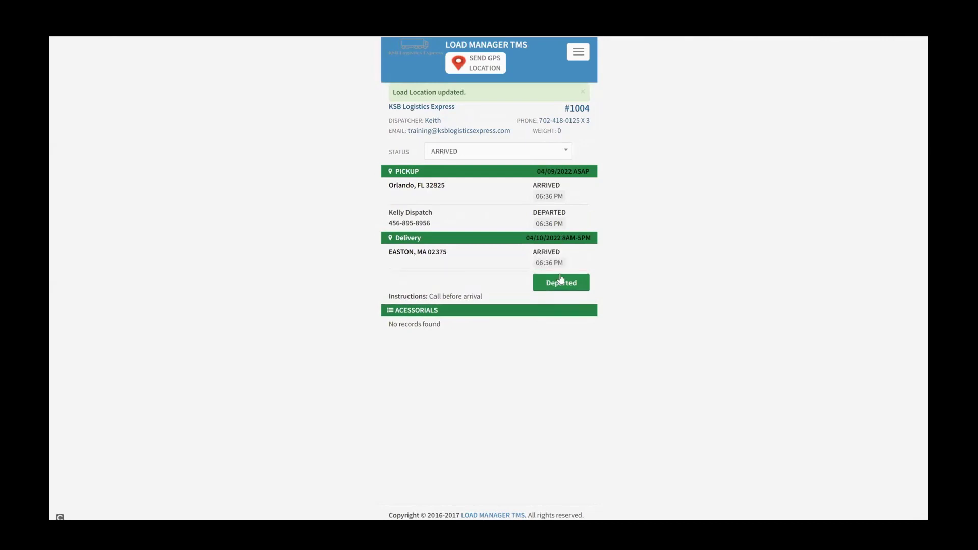
{"action": "left_click", "coordinate": [560, 282]}
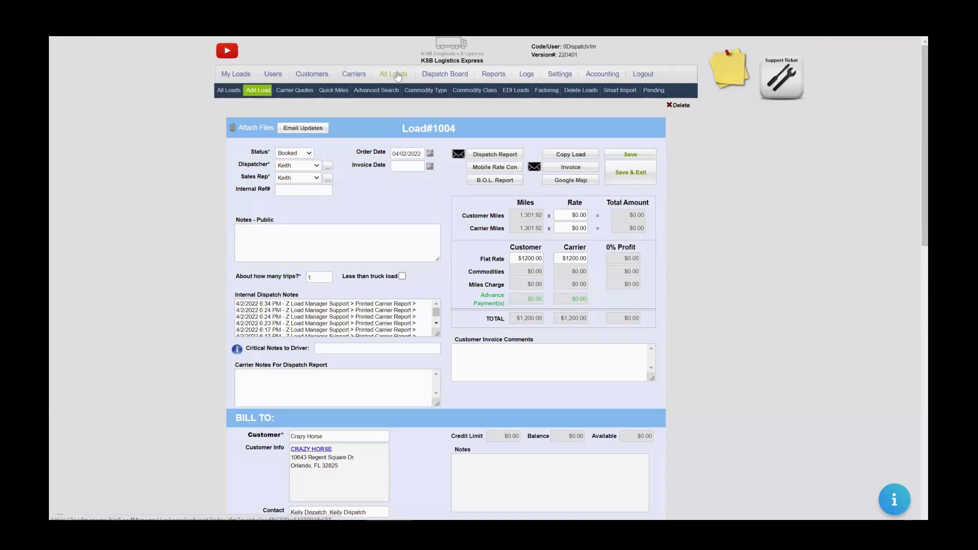
{"action": "left_click", "coordinate": [397, 75]}
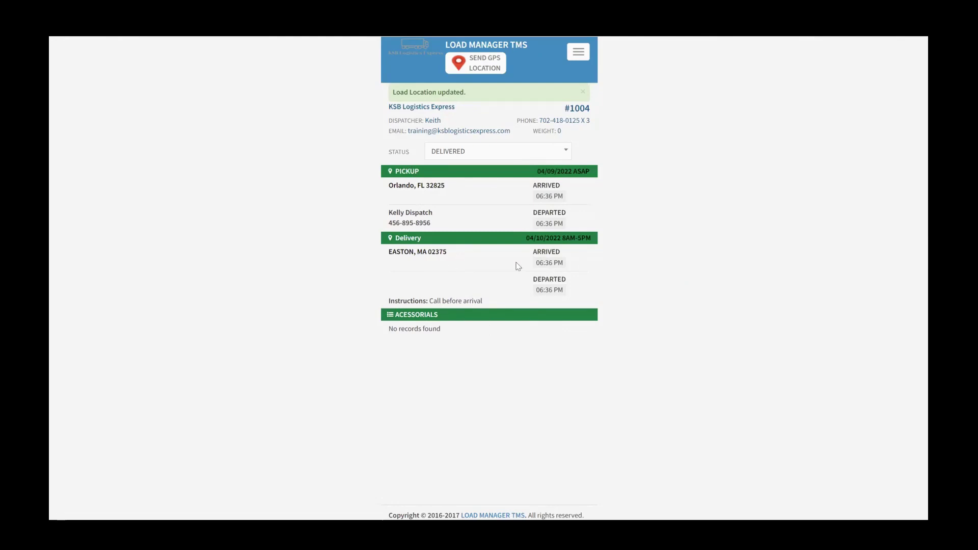
{"action": "left_click", "coordinate": [578, 51]}
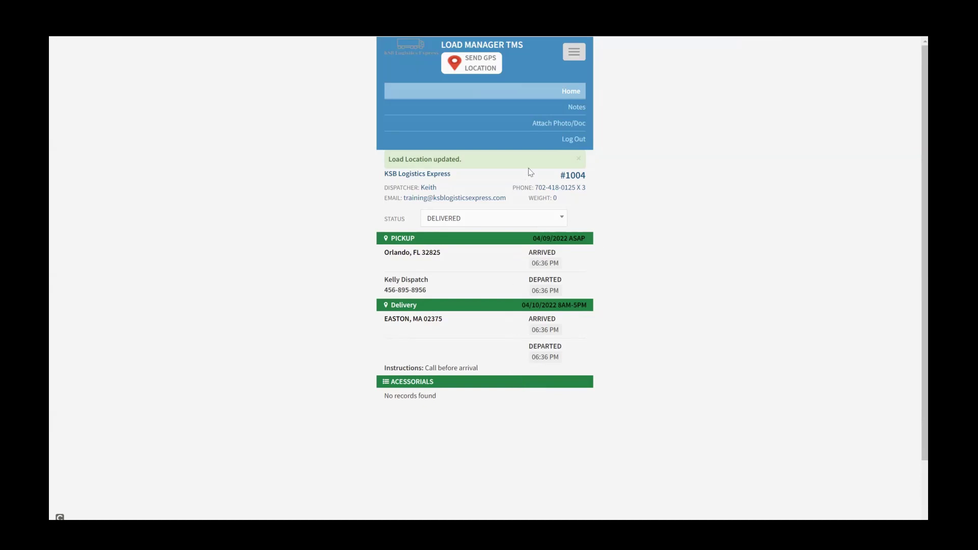
Attach the Logo Carirer 2.png image as a photo on load #1004 and upload it.
{"action": "left_click", "coordinate": [568, 124]}
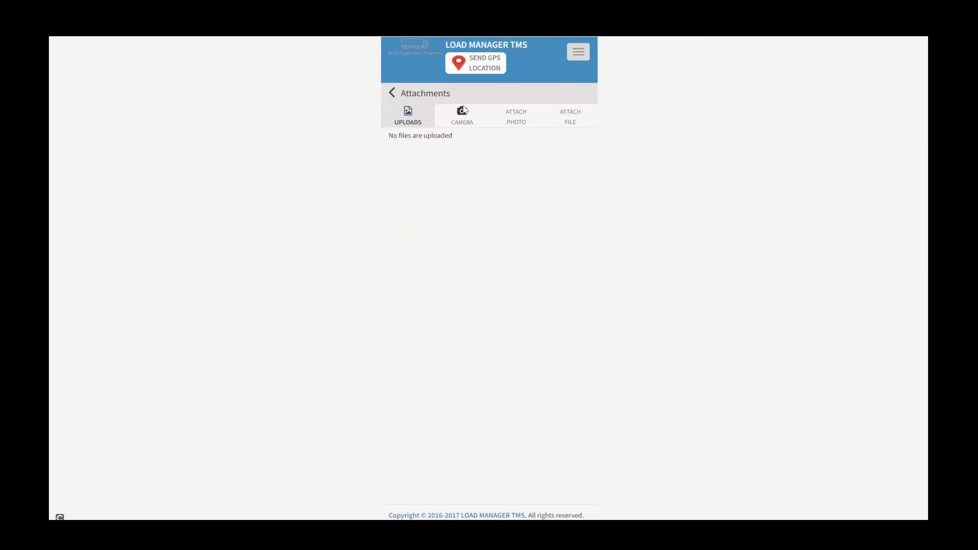
{"action": "left_click", "coordinate": [521, 121]}
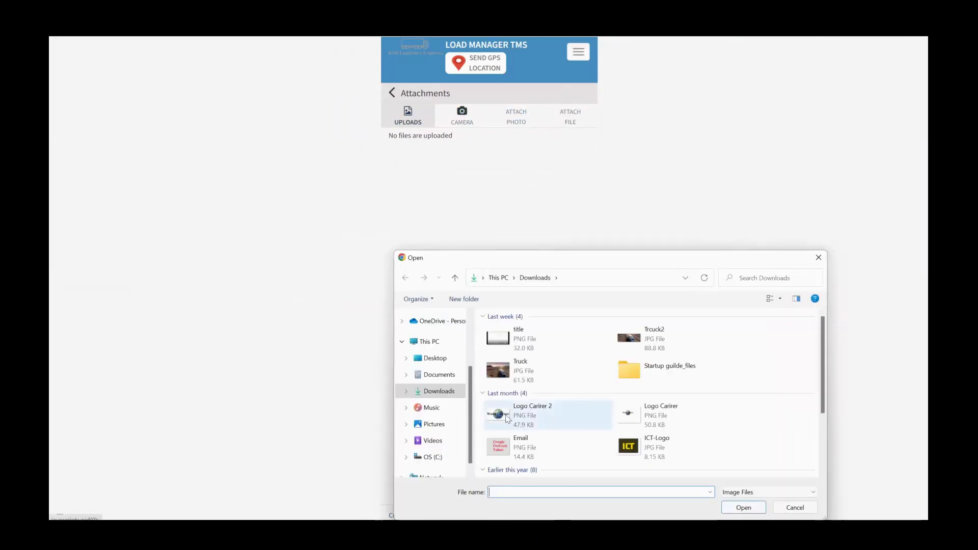
{"action": "left_click", "coordinate": [508, 417]}
{"action": "left_click", "coordinate": [744, 508]}
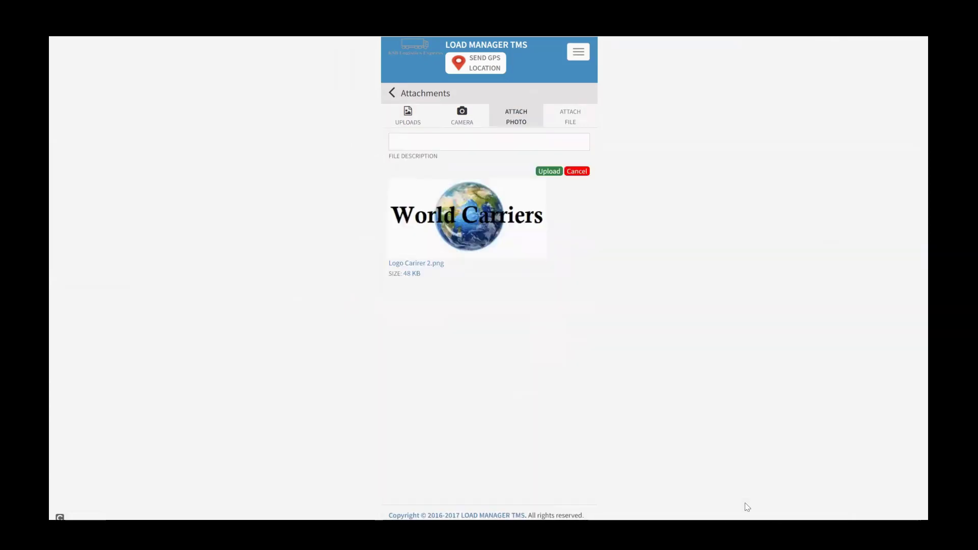
{"action": "left_click", "coordinate": [548, 171]}
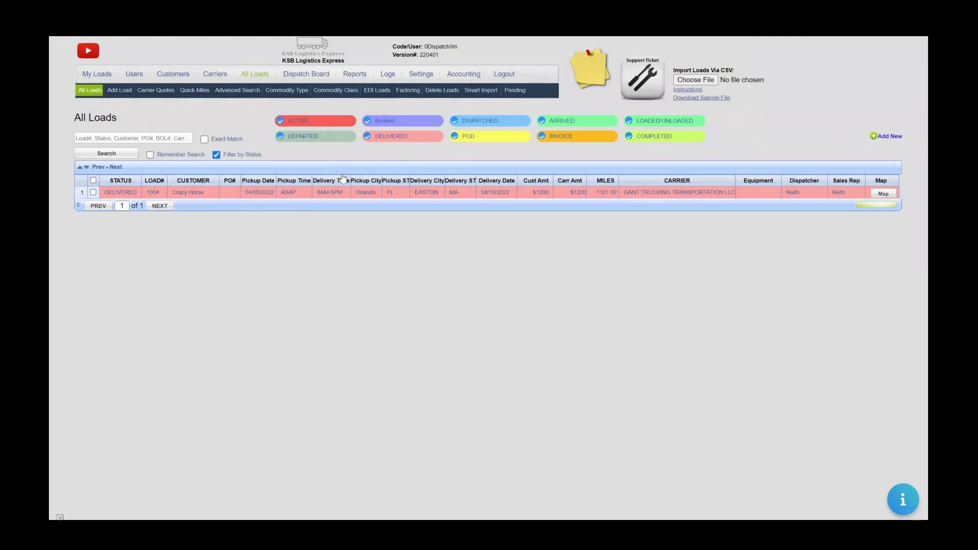
Open delivered load 1004, keep status DELIVERED, and map its 1,287-mile Orlando-to-Easton route.
{"action": "left_click", "coordinate": [121, 193]}
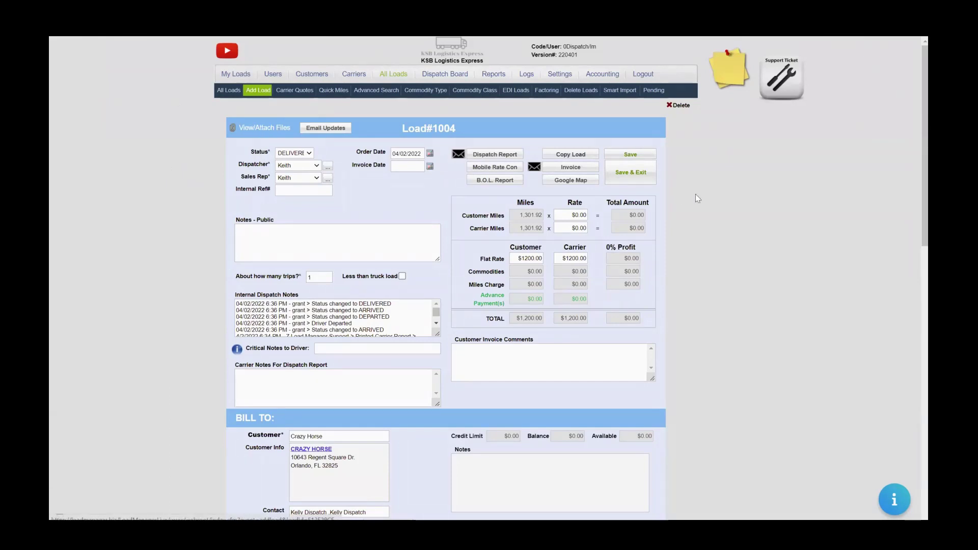
{"action": "scroll", "coordinate": [895, 250], "scroll_direction": "down", "scroll_amount": 8}
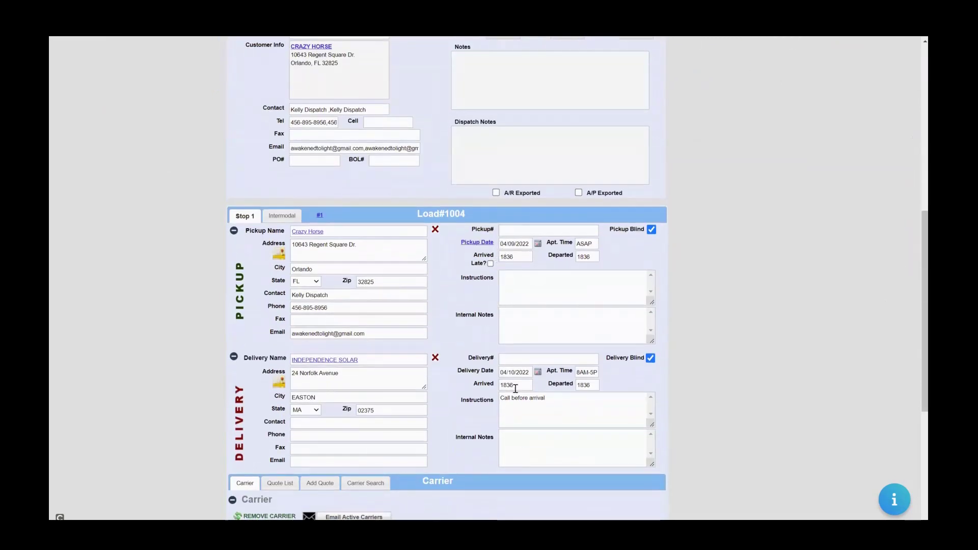
{"action": "left_click_drag", "start_coordinate": [923, 384], "coordinate": [913, 67]}
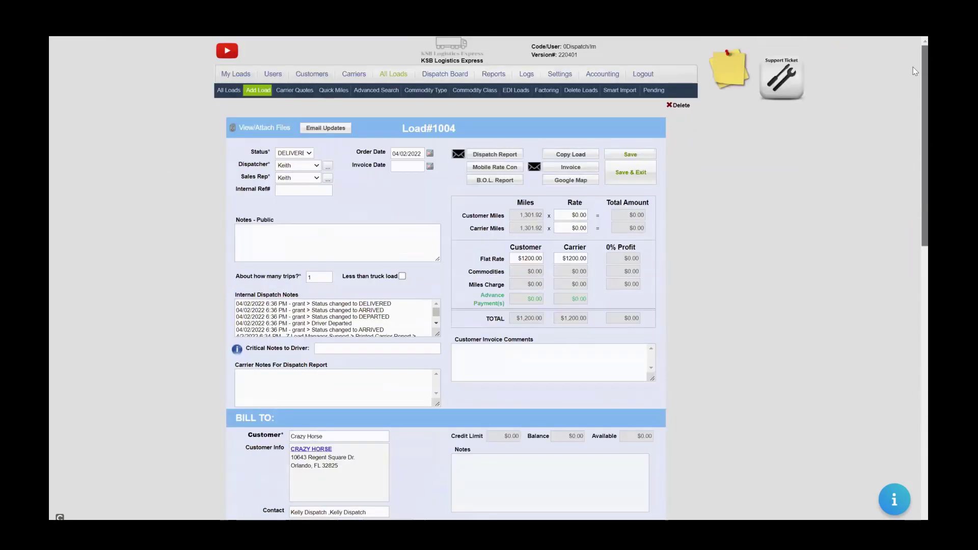
{"action": "left_click", "coordinate": [308, 155]}
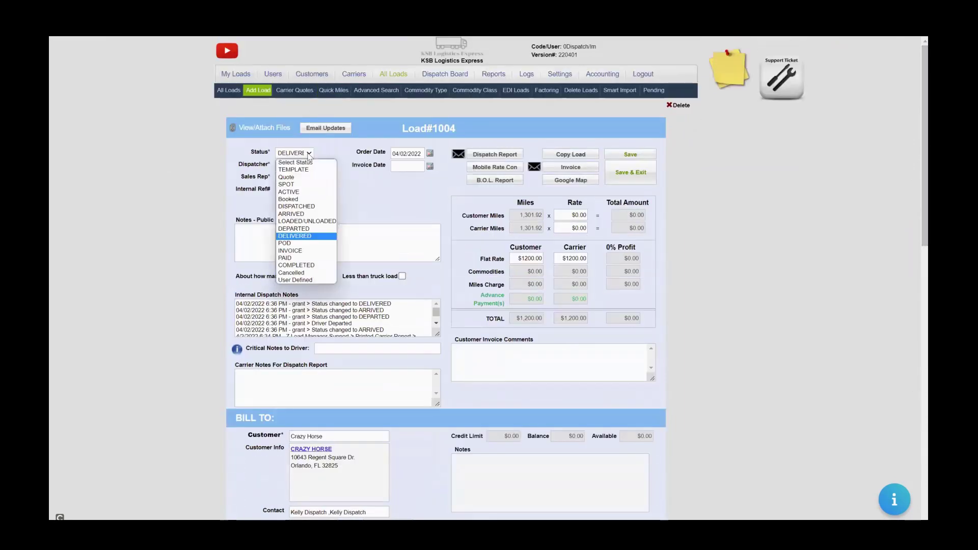
{"action": "left_click", "coordinate": [309, 155]}
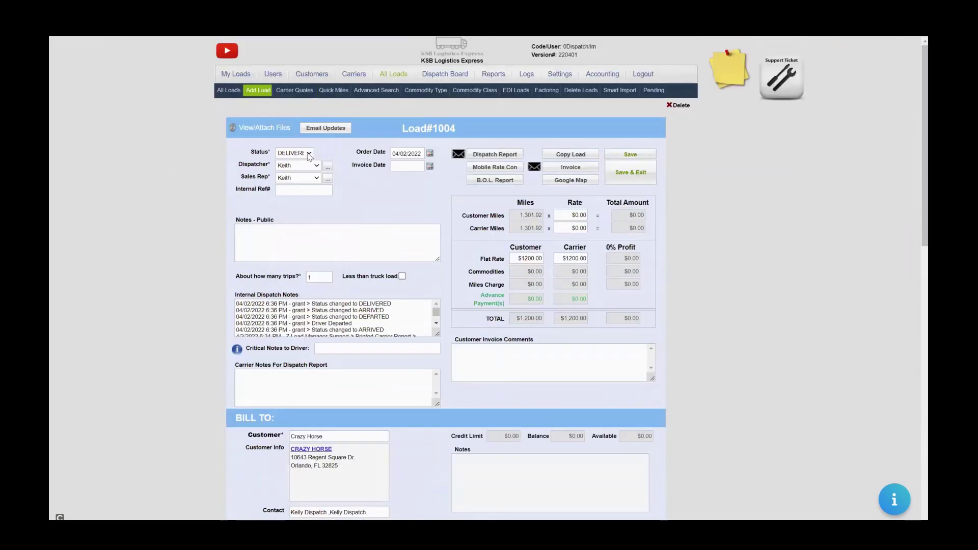
{"action": "left_click", "coordinate": [570, 182]}
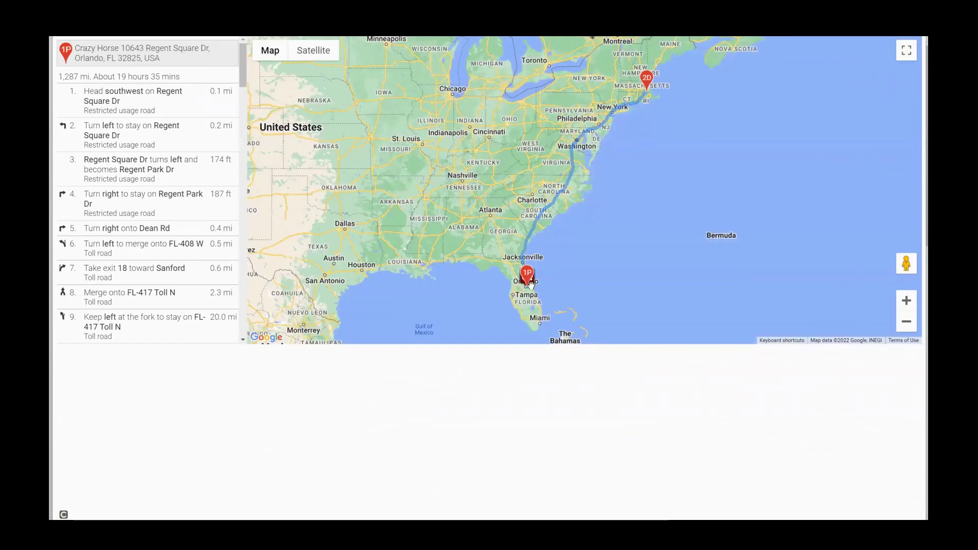
Center the map on Orlando and show the 1P pickup marker's location details.
{"action": "scroll", "coordinate": [529, 287], "scroll_direction": "up", "scroll_amount": 3}
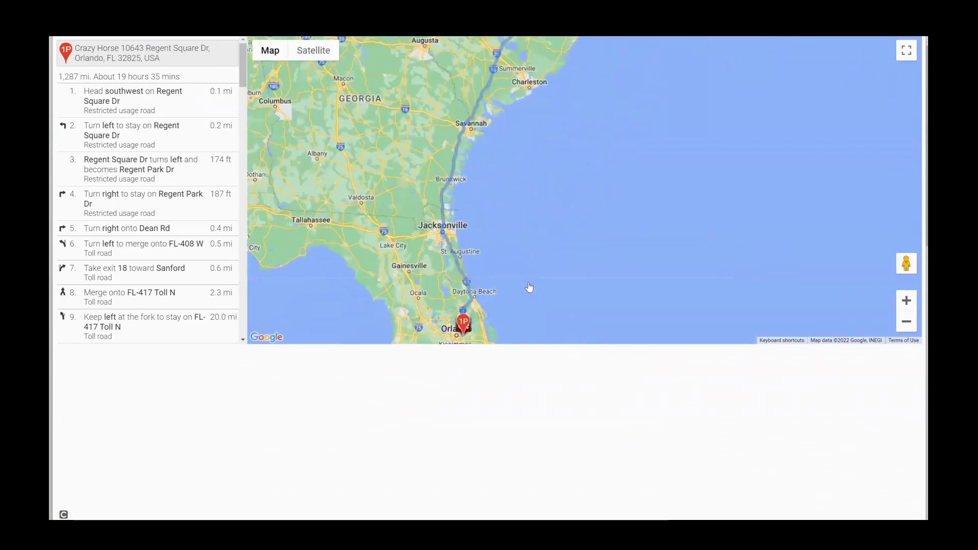
{"action": "scroll", "coordinate": [529, 288], "scroll_direction": "down", "scroll_amount": 2}
{"action": "left_click_drag", "start_coordinate": [529, 287], "coordinate": [512, 216]}
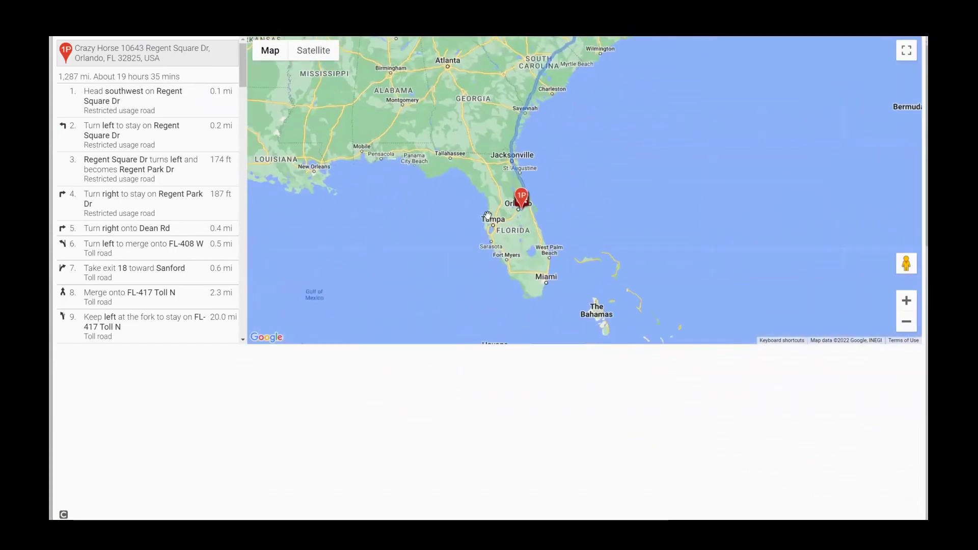
{"action": "left_click", "coordinate": [530, 214]}
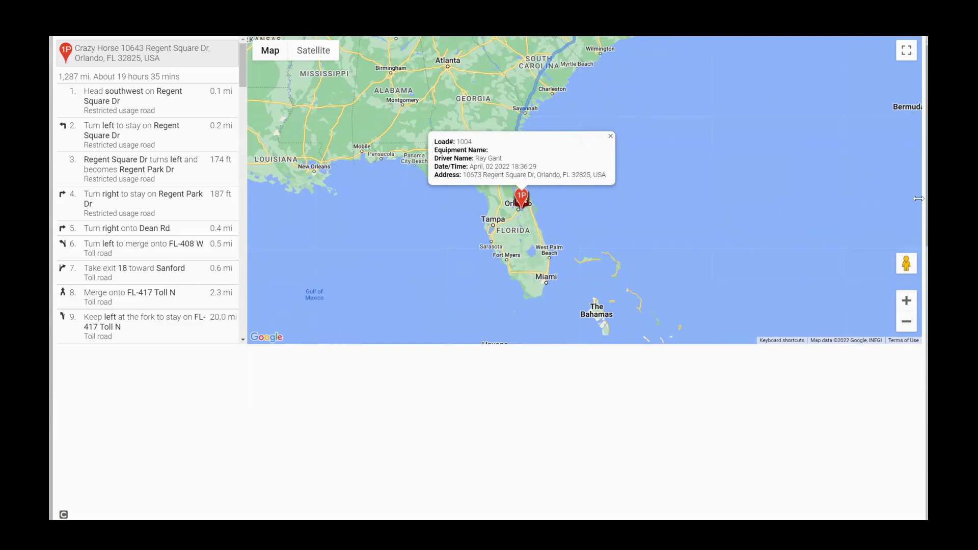
Pan along the East Coast route to the Northeast delivery marker and back to Florida.
{"action": "left_click_drag", "start_coordinate": [711, 237], "coordinate": [699, 270]}
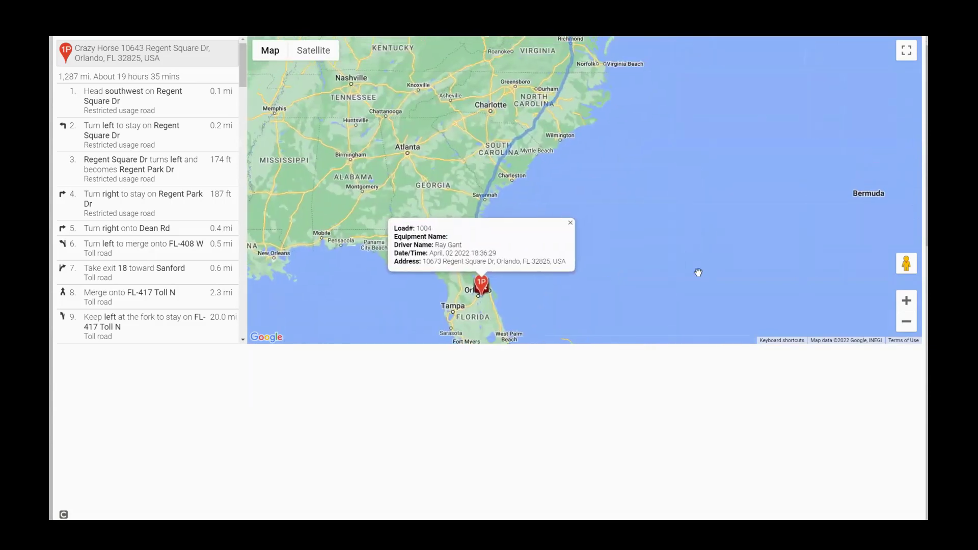
{"action": "left_click_drag", "start_coordinate": [659, 131], "coordinate": [607, 251]}
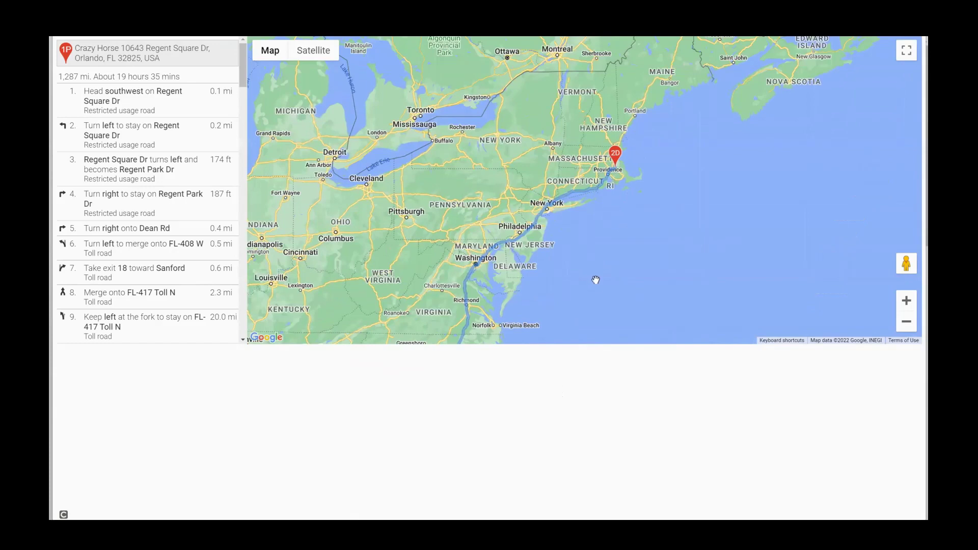
{"action": "left_click_drag", "start_coordinate": [600, 266], "coordinate": [622, 135]}
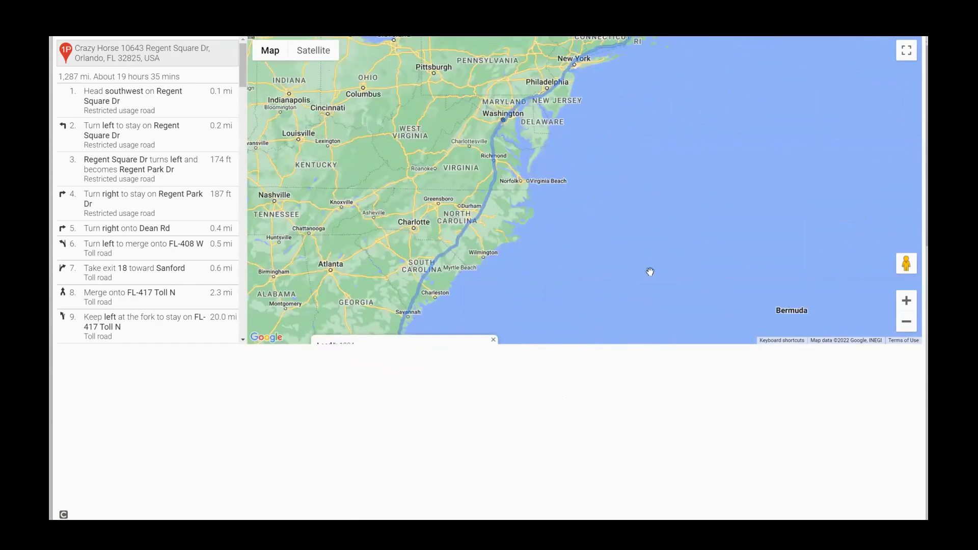
{"action": "left_click_drag", "start_coordinate": [636, 250], "coordinate": [721, 62]}
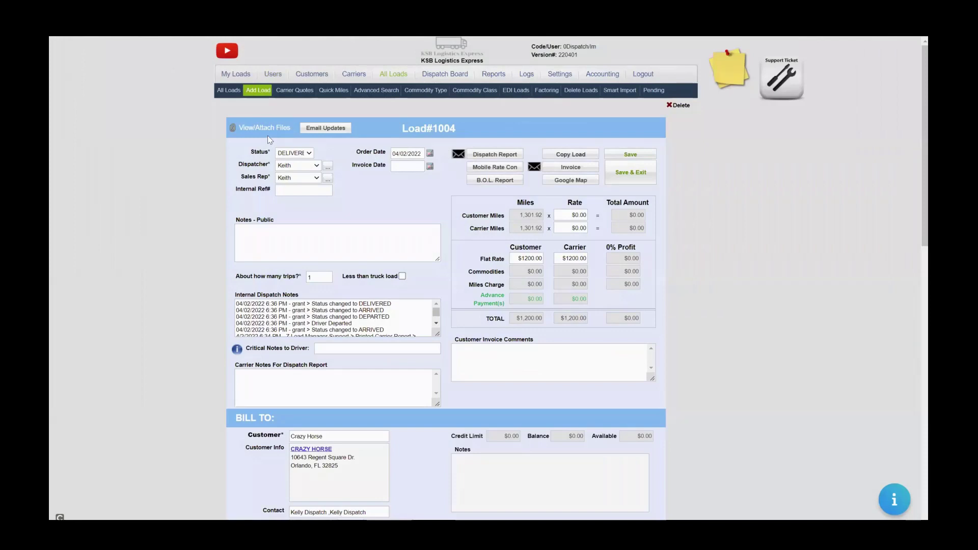
Reclassify Load #1004's LogoCarirer2 attachment from a driver document to a billing document.
{"action": "left_click", "coordinate": [265, 129]}
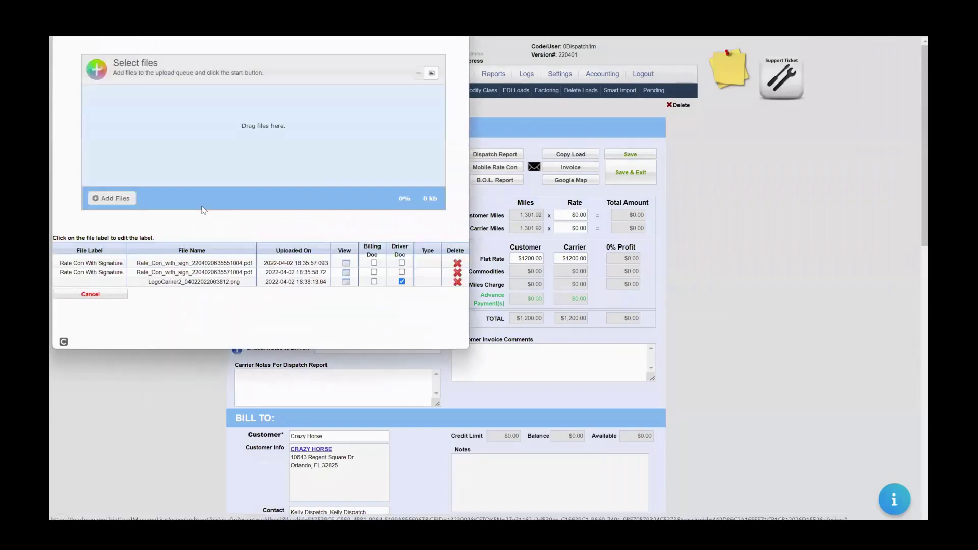
{"action": "left_click", "coordinate": [347, 281]}
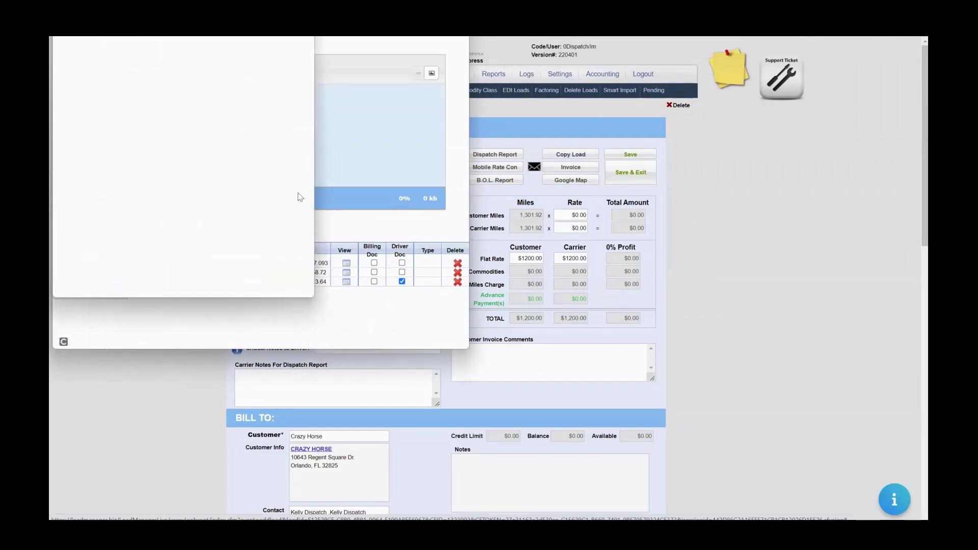
{"action": "left_click", "coordinate": [317, 278]}
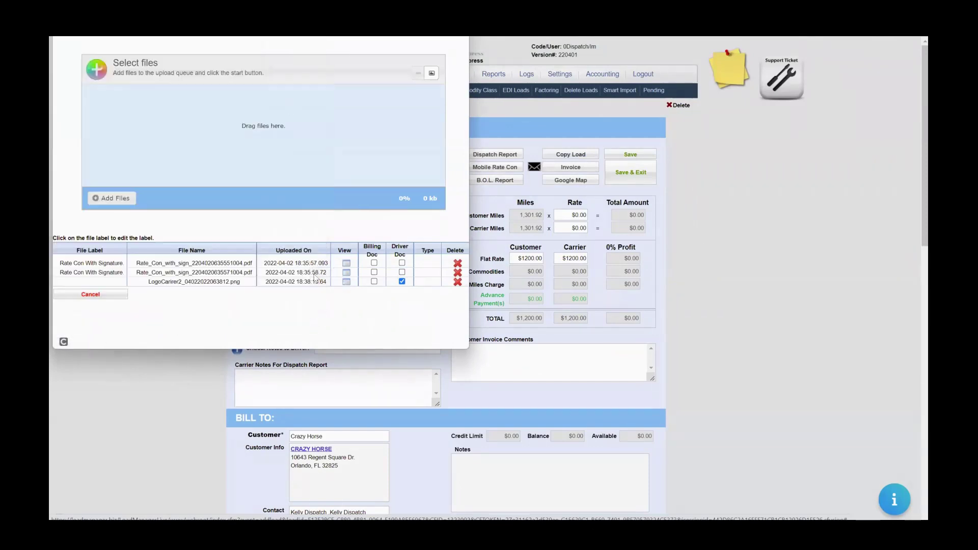
{"action": "left_click", "coordinate": [374, 282]}
{"action": "left_click", "coordinate": [403, 282]}
{"action": "key", "text": "Escape"}
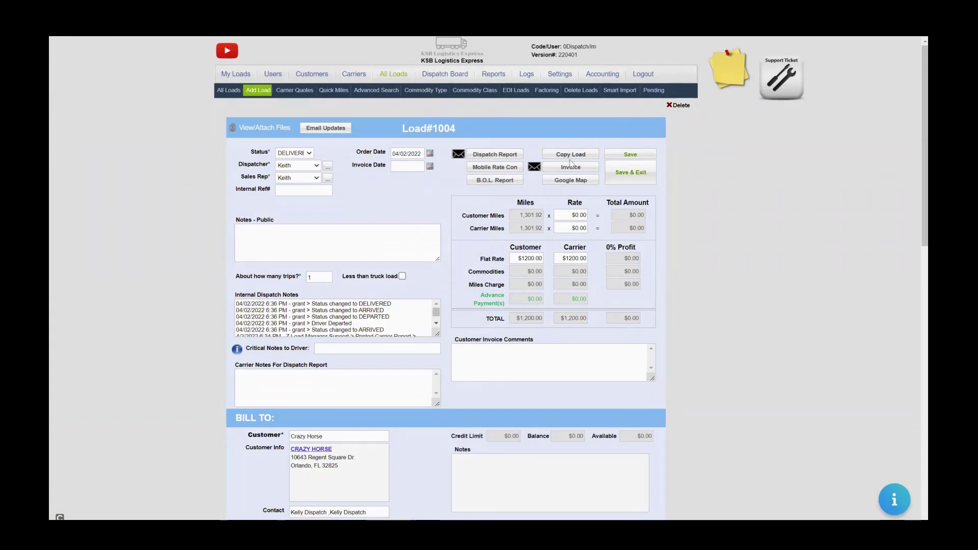
Print Load #1004's customer invoice, discard its email draft, and keep the status DELIVERED.
{"action": "left_click", "coordinate": [558, 169]}
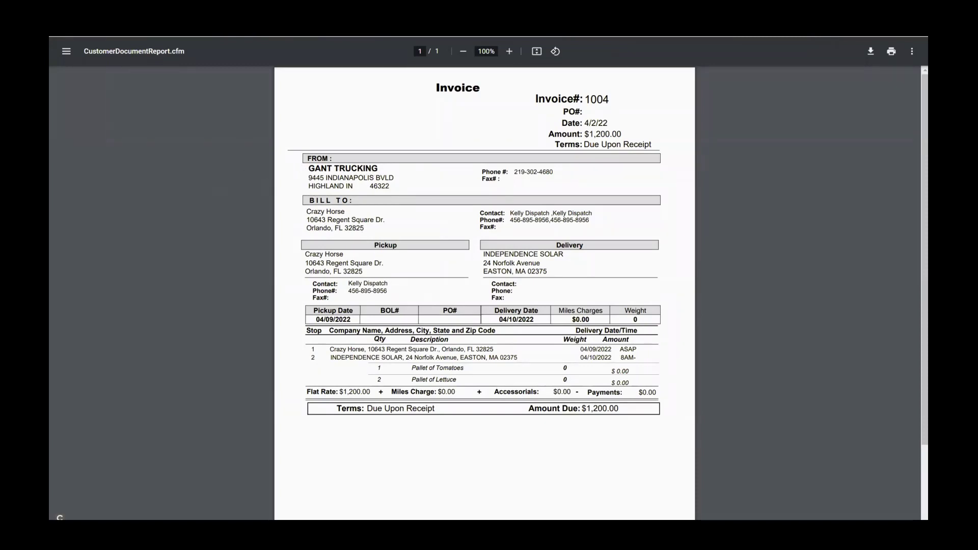
{"action": "key", "text": "ctrl+w"}
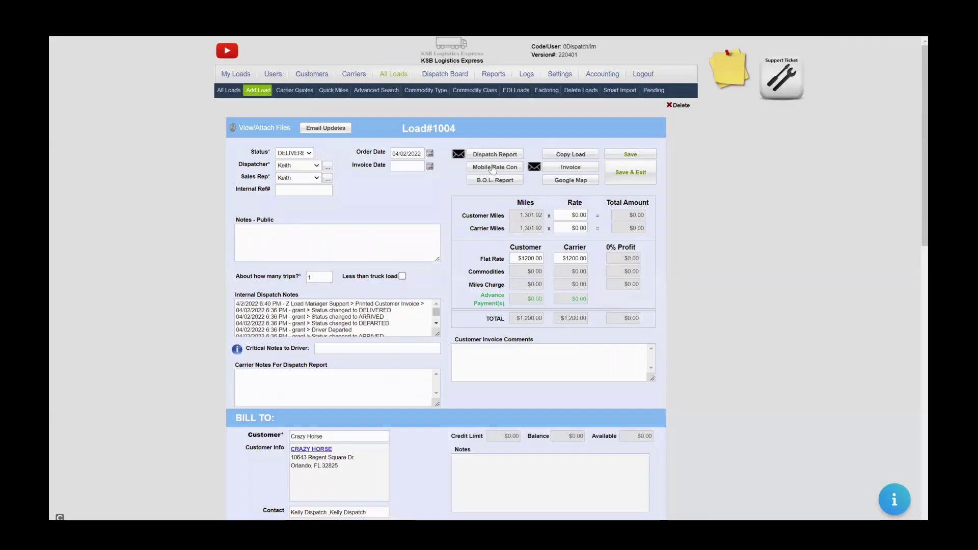
{"action": "left_click", "coordinate": [533, 172]}
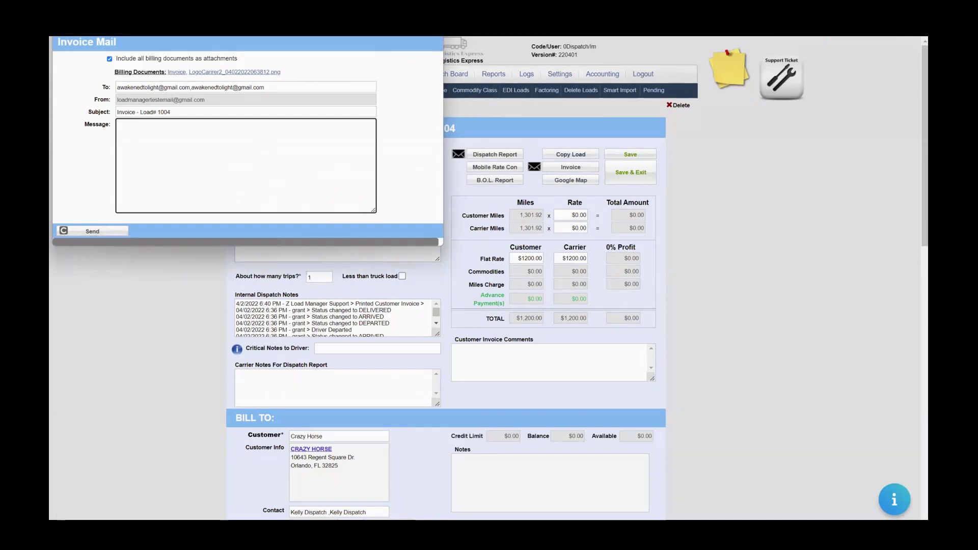
{"action": "key", "text": "Escape"}
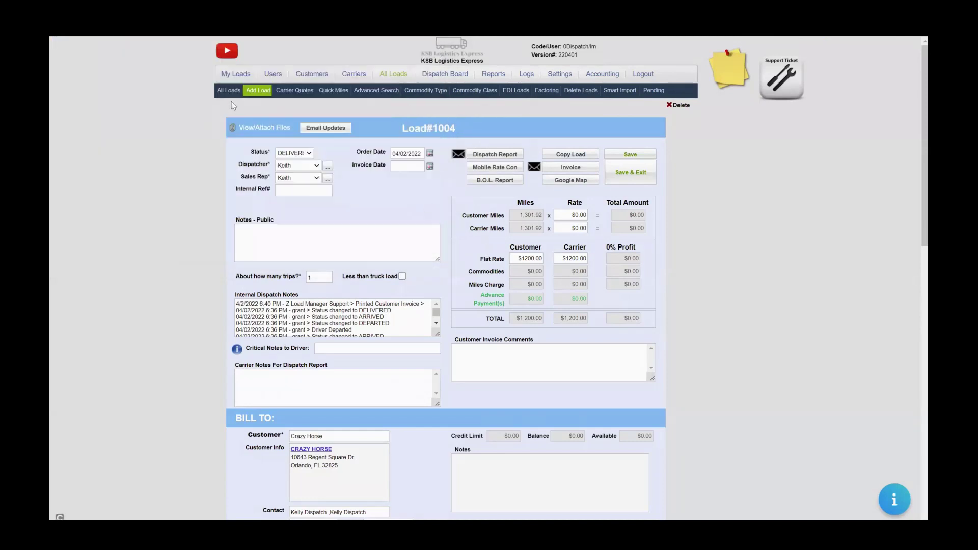
{"action": "left_click", "coordinate": [298, 155]}
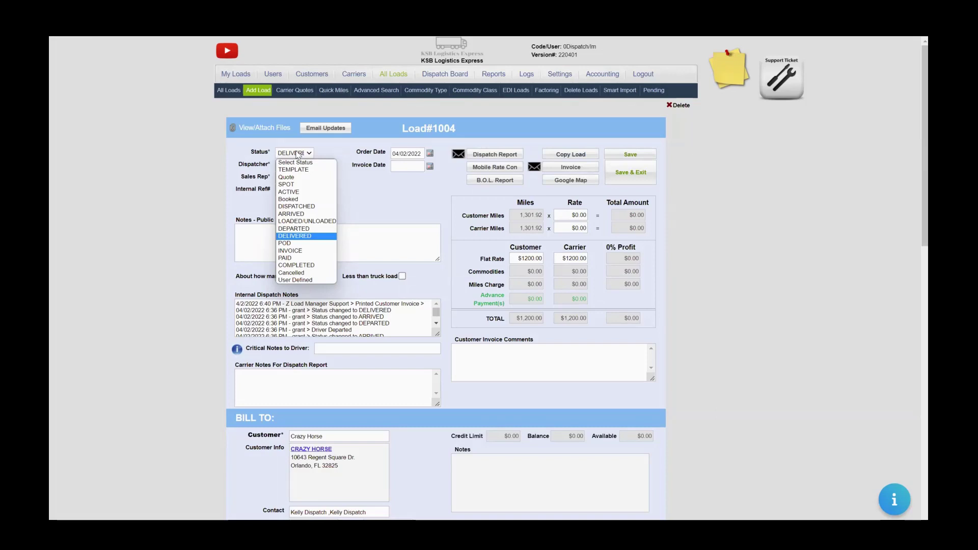
{"action": "left_click", "coordinate": [298, 155]}
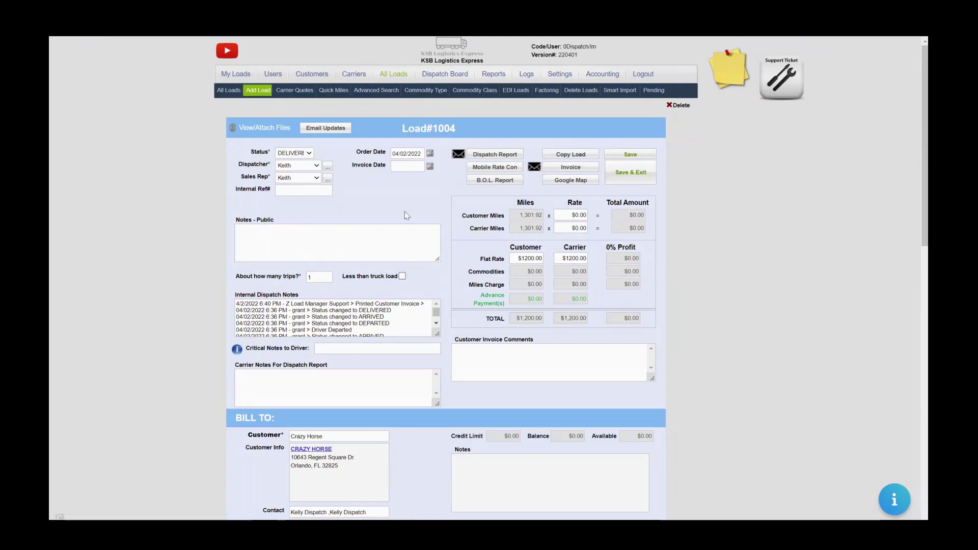
Open the carrier rate confirmation email, clear its recipient address, and close it unsent.
{"action": "left_click", "coordinate": [458, 154]}
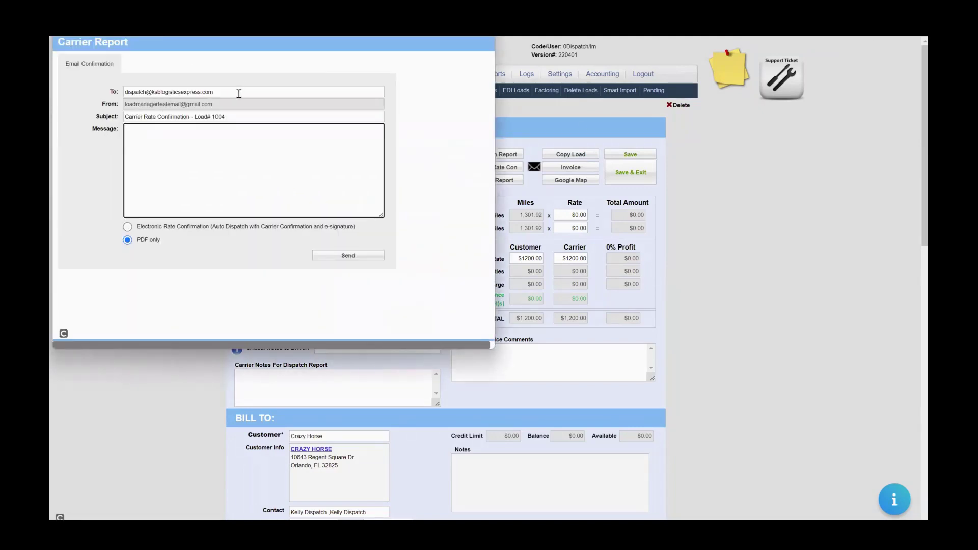
{"action": "left_click_drag", "start_coordinate": [238, 93], "coordinate": [51, 124]}
{"action": "key", "text": "BackSpace"}
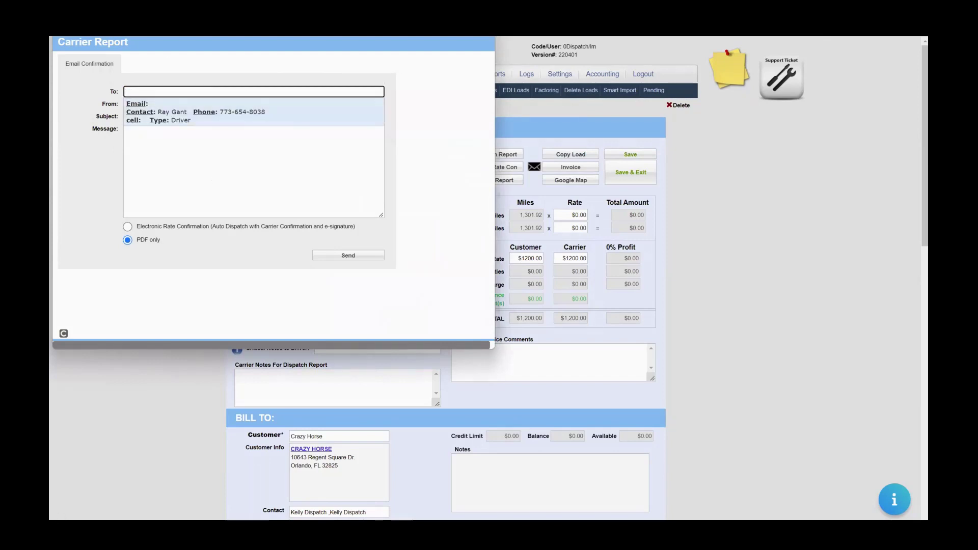
{"action": "left_click", "coordinate": [498, 94]}
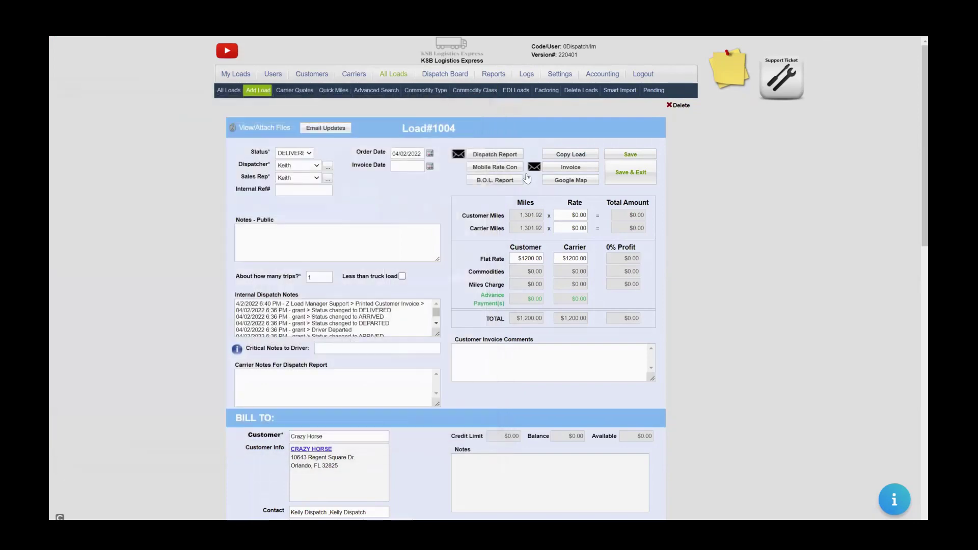
Download Load #1004's dispatch report PDF and scroll to the Carrier and Commodities section.
{"action": "left_click", "coordinate": [514, 156]}
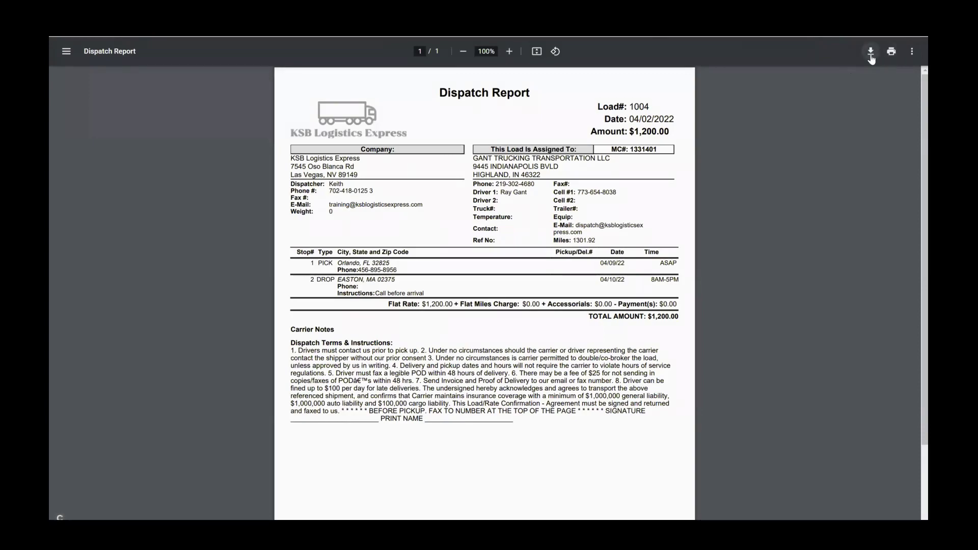
{"action": "left_click", "coordinate": [870, 56]}
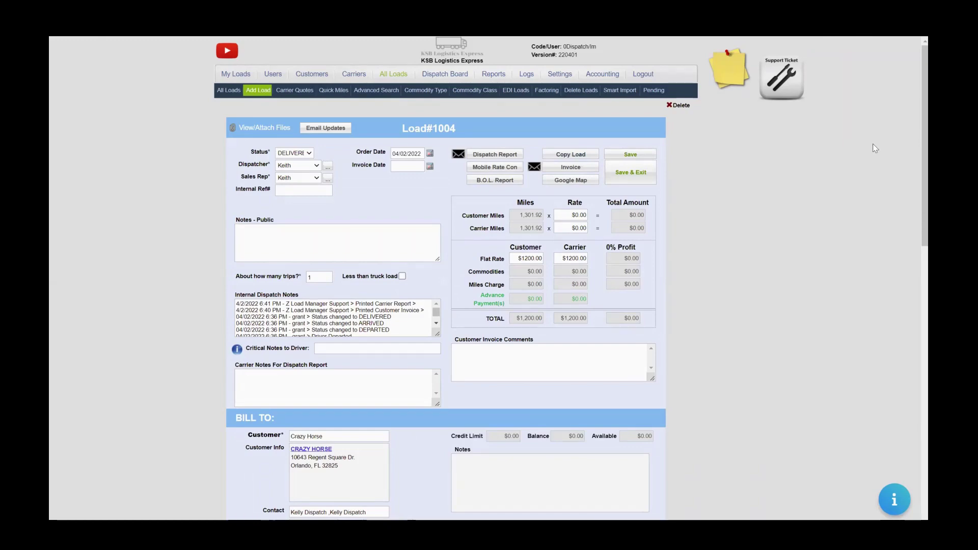
{"action": "left_click_drag", "start_coordinate": [924, 159], "coordinate": [900, 463]}
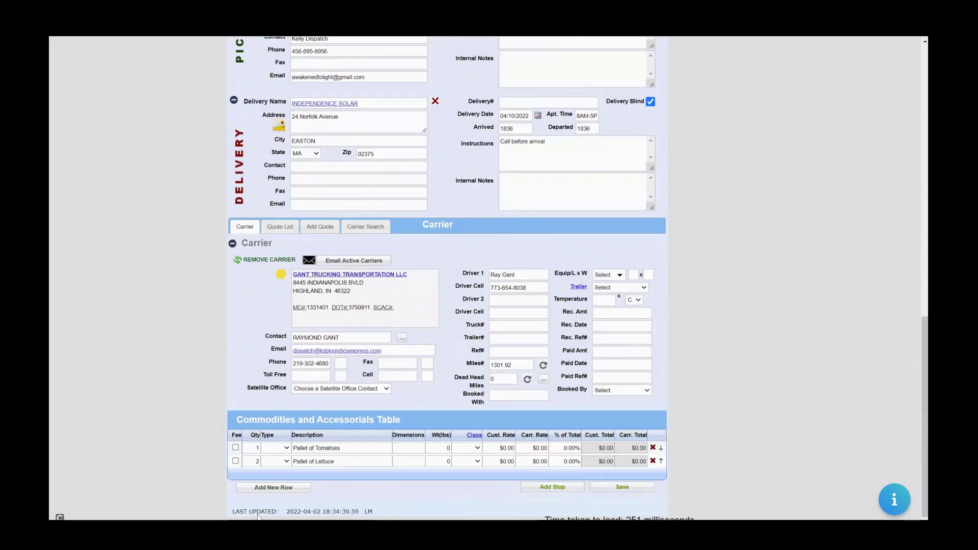
Add a commodities row with the description 'tolls'.
{"action": "left_click", "coordinate": [258, 489]}
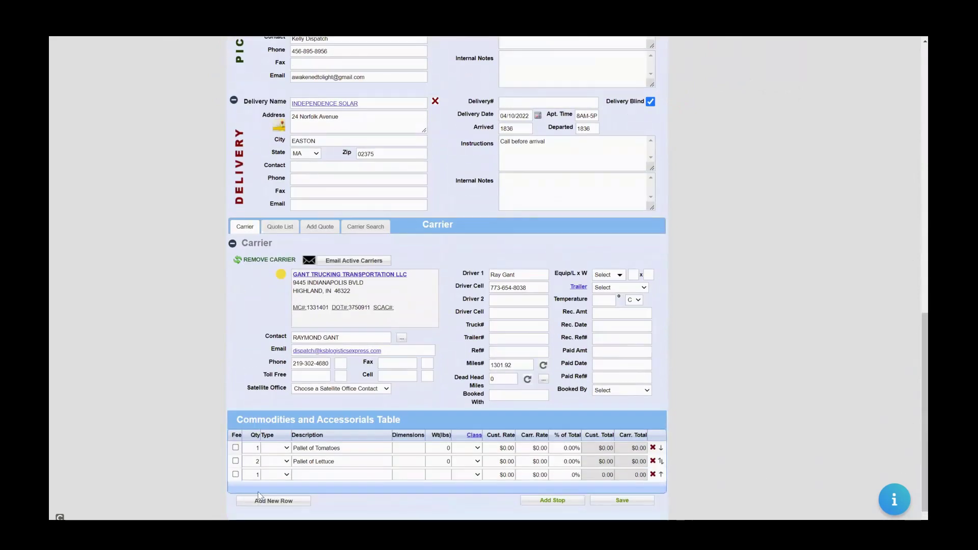
{"action": "left_click", "coordinate": [308, 478]}
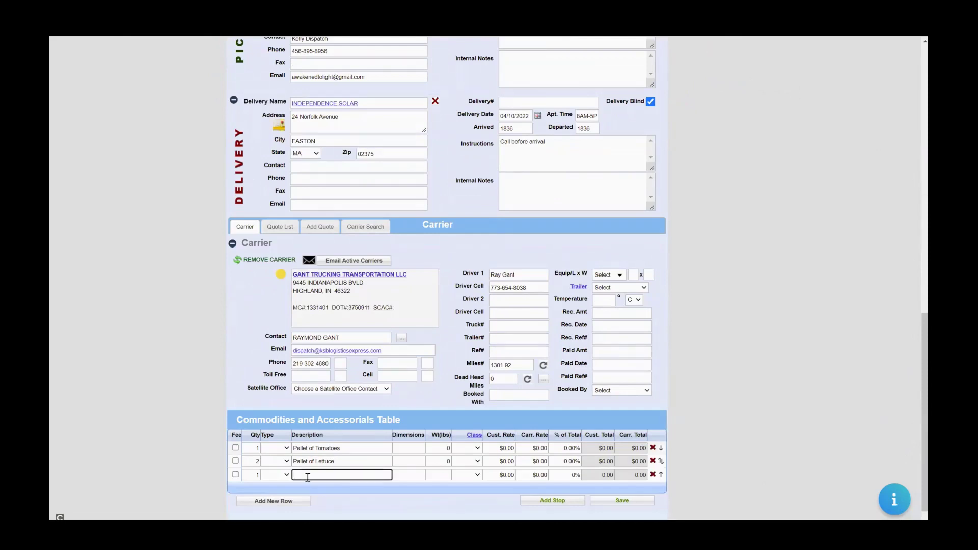
{"action": "type", "text": "tolls"}
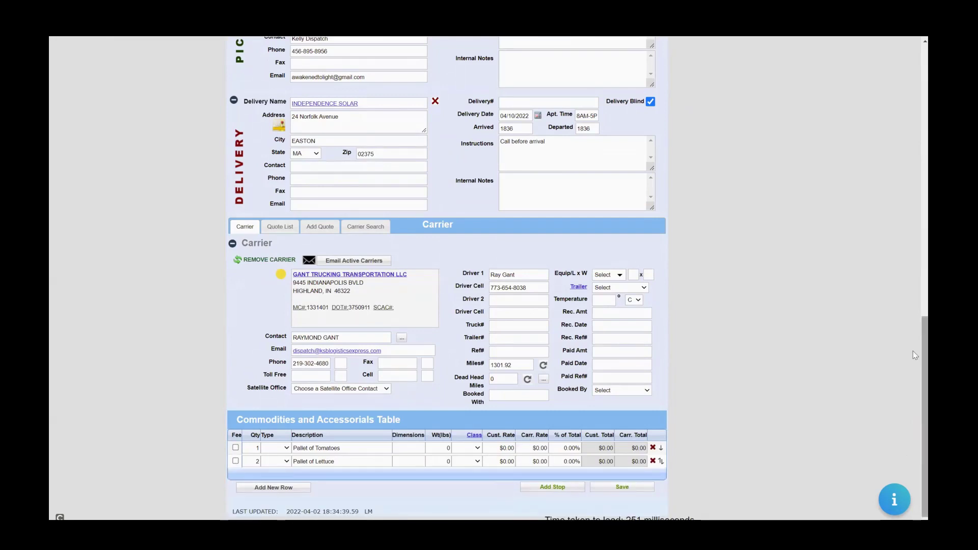
Pick a status from the load status list, then go to the Sales & Commission Report page.
{"action": "left_click_drag", "start_coordinate": [923, 354], "coordinate": [913, 40]}
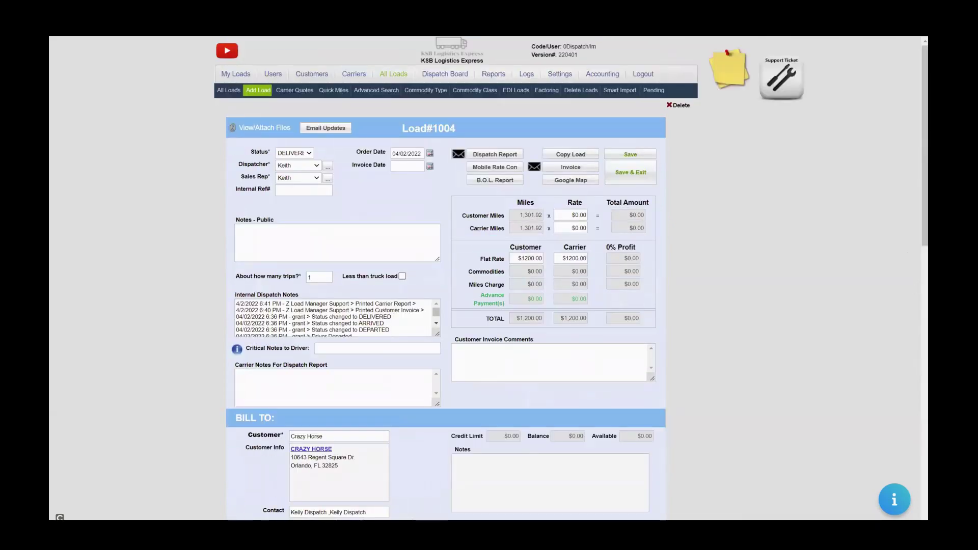
{"action": "left_click", "coordinate": [311, 154]}
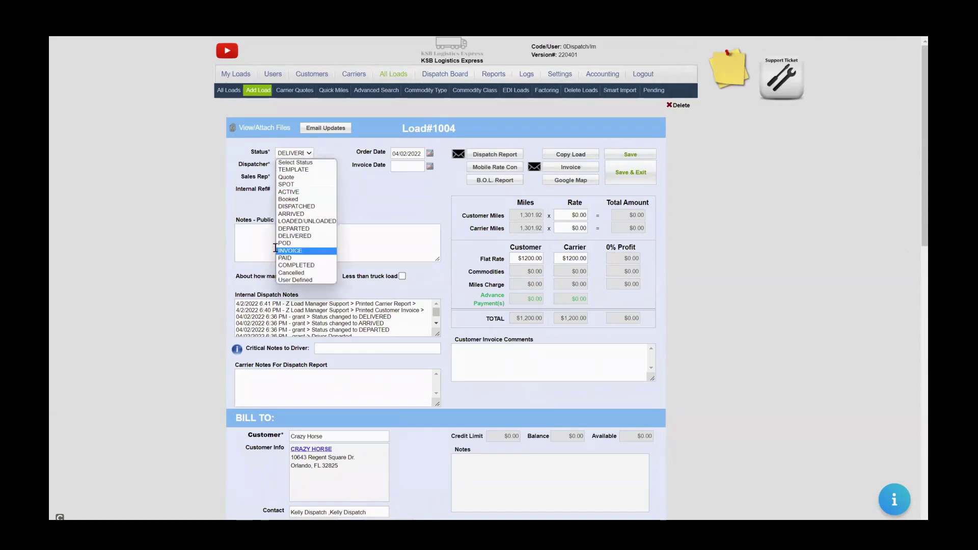
{"action": "left_click", "coordinate": [286, 250]}
{"action": "left_click", "coordinate": [494, 75]}
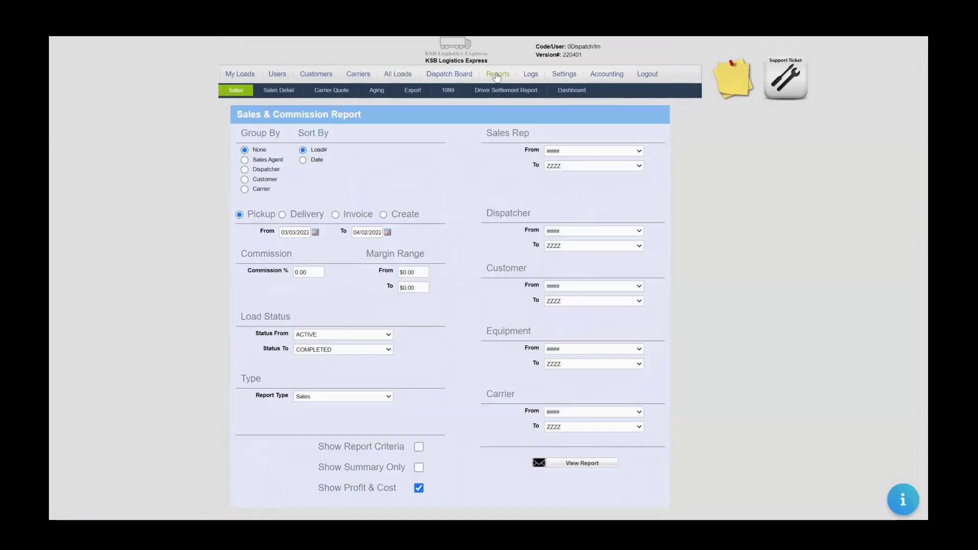
Group the report by Carrier on creation dates, limited to GANT TRUCKING TRANSPORTATION LLC.
{"action": "left_click", "coordinate": [245, 189]}
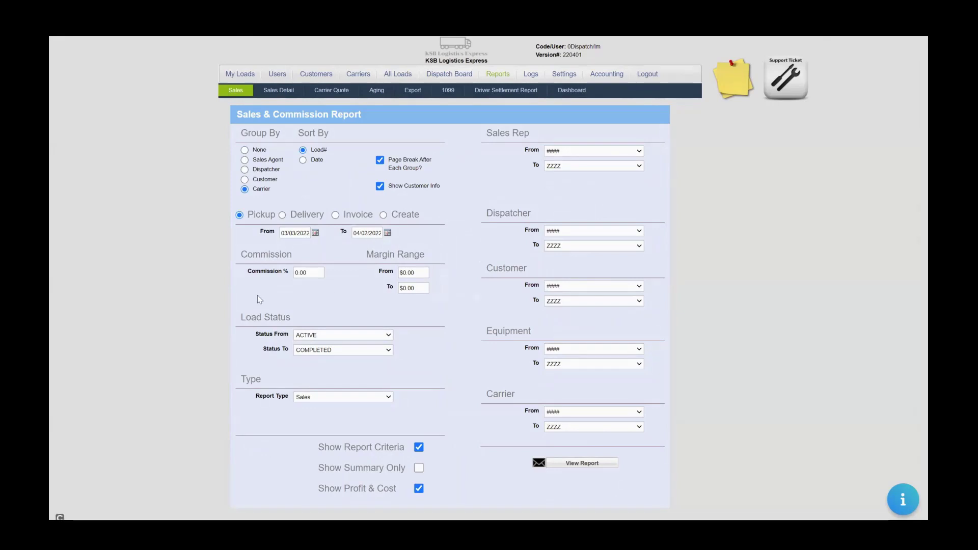
{"action": "left_click", "coordinate": [316, 233]}
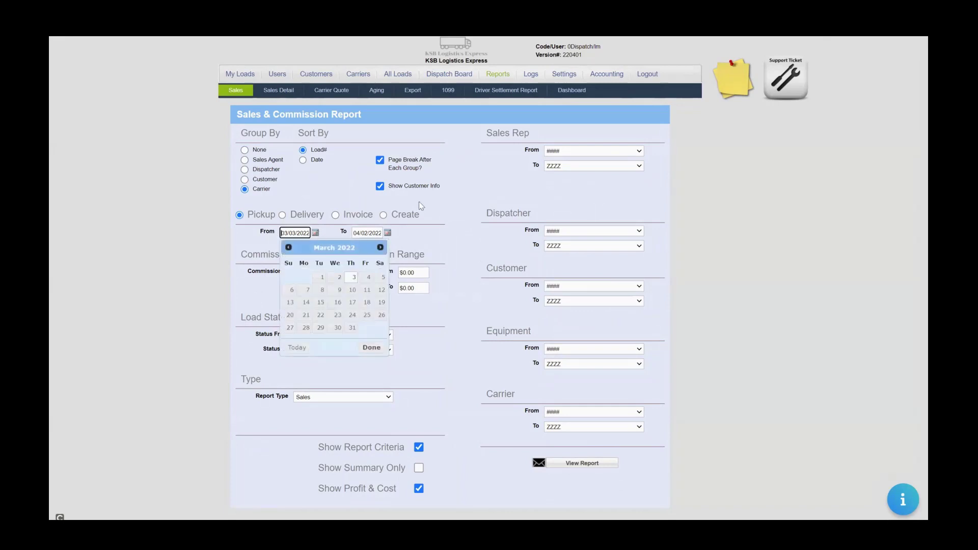
{"action": "left_click", "coordinate": [383, 215]}
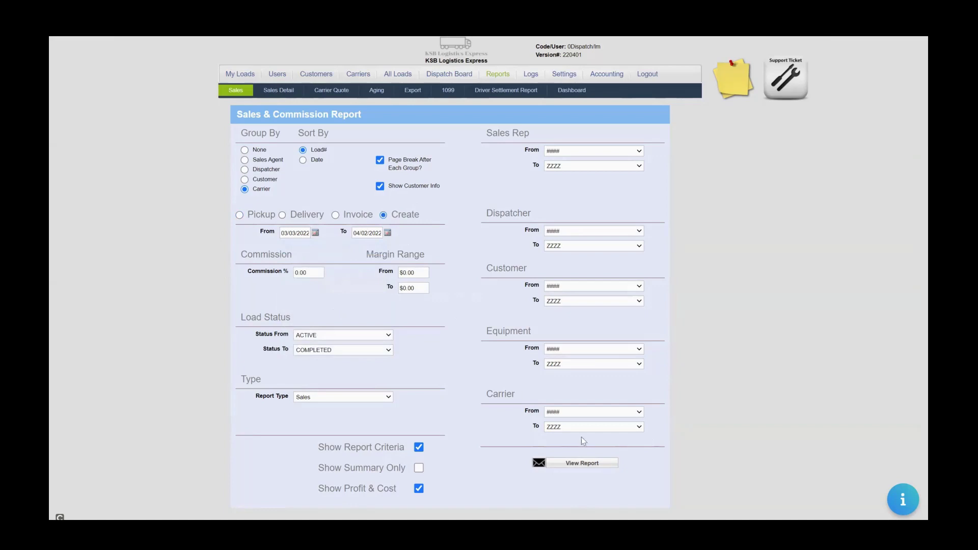
{"action": "left_click", "coordinate": [585, 412]}
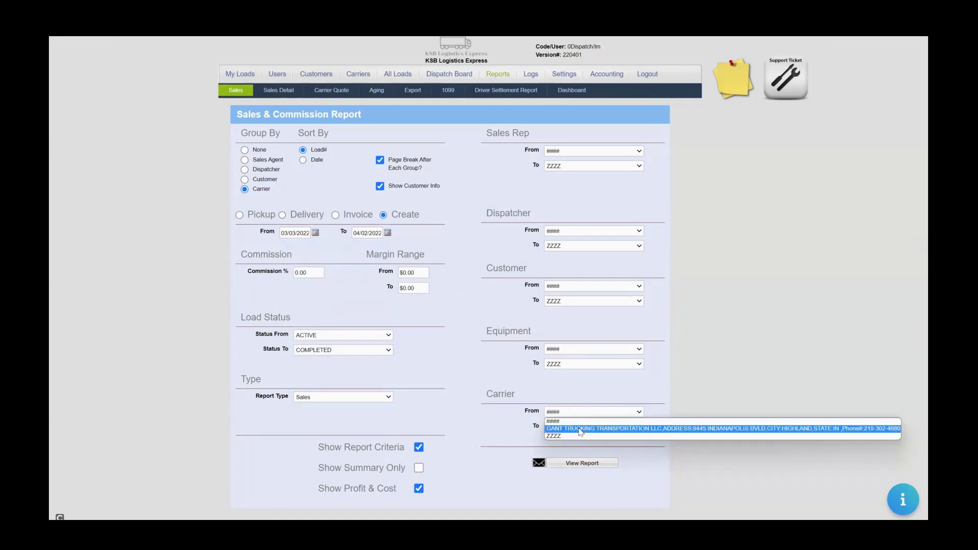
{"action": "left_click", "coordinate": [578, 429]}
{"action": "left_click", "coordinate": [569, 426]}
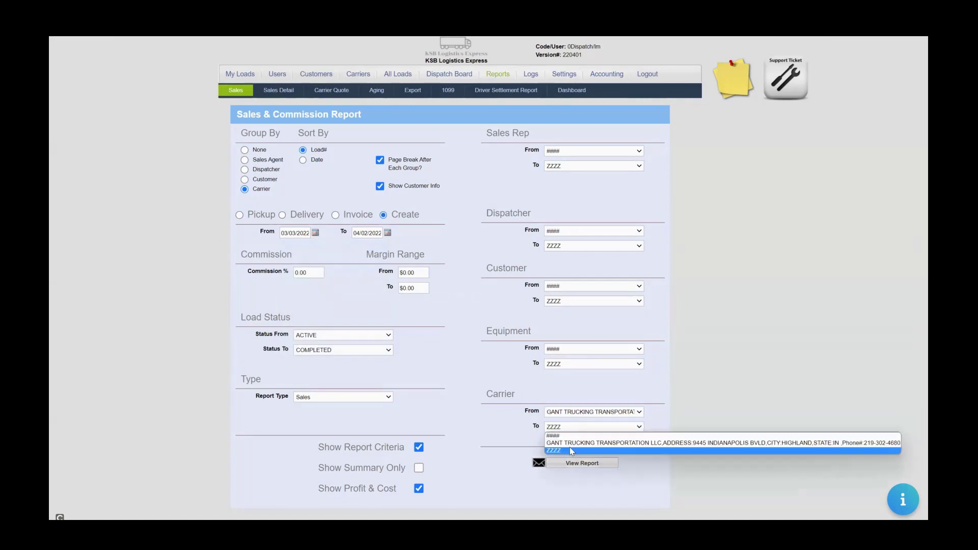
{"action": "left_click", "coordinate": [570, 447]}
{"action": "left_click", "coordinate": [566, 428]}
{"action": "left_click", "coordinate": [566, 443]}
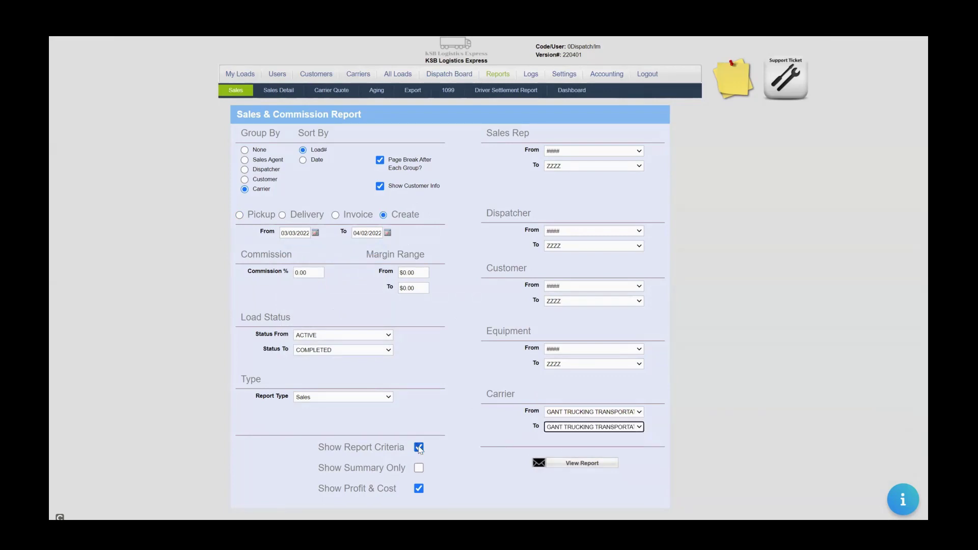
Hide the report criteria, keep profit and cost shown, then view the report and return.
{"action": "left_click", "coordinate": [419, 447]}
{"action": "left_click", "coordinate": [419, 491]}
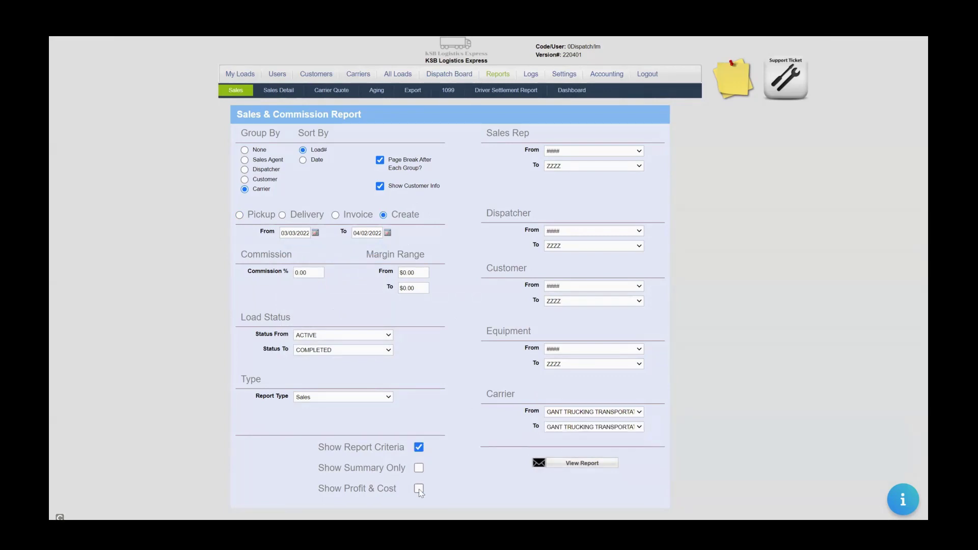
{"action": "left_click", "coordinate": [419, 490]}
{"action": "left_click", "coordinate": [420, 449]}
{"action": "left_click", "coordinate": [571, 465]}
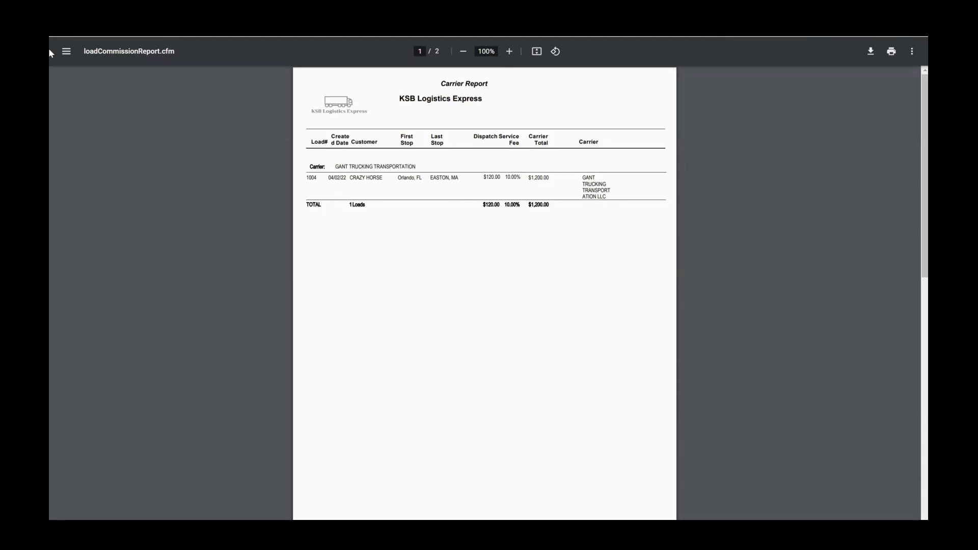
{"action": "left_click", "coordinate": [82, 10]}
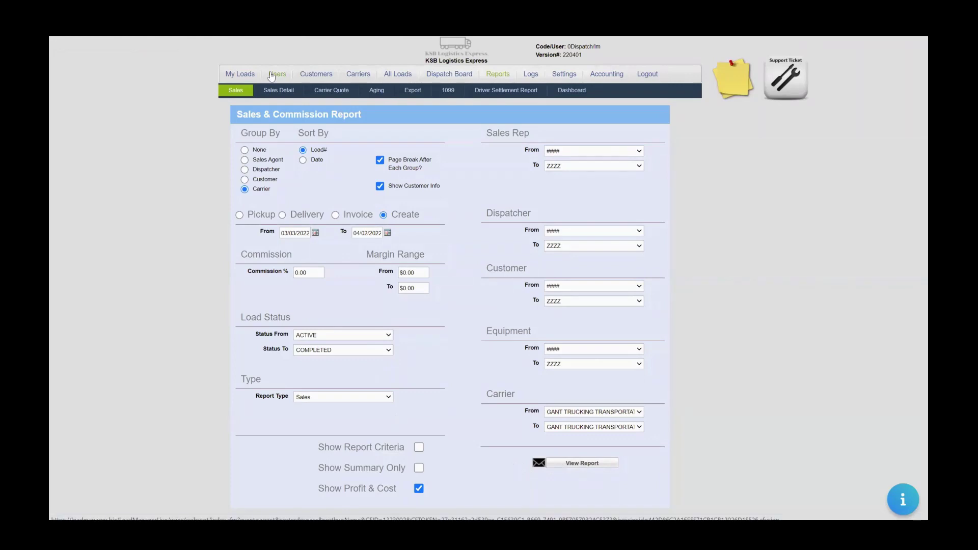
Open GANT TRUCKING TRANSPORTATION LLC's record and review its call scheduling and notes options.
{"action": "left_click", "coordinate": [355, 80]}
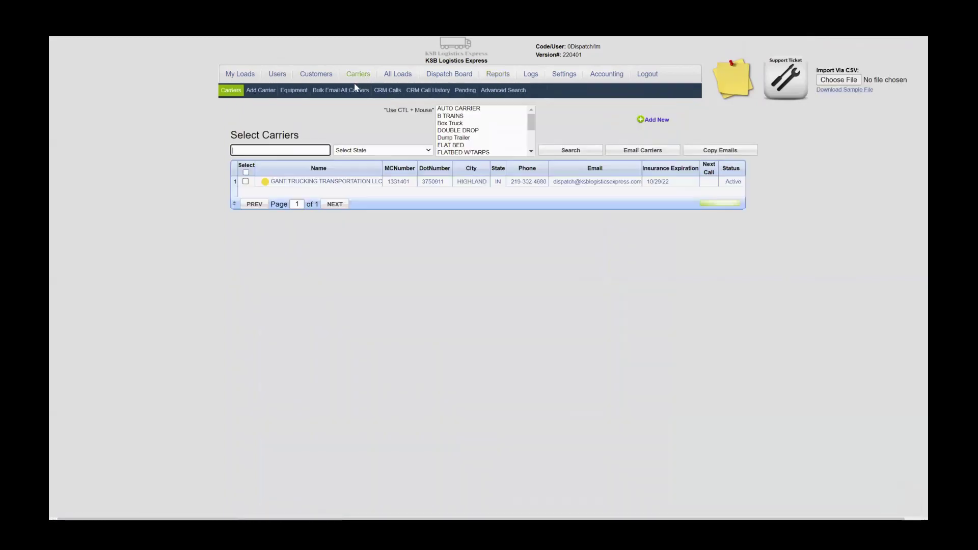
{"action": "left_click", "coordinate": [301, 185]}
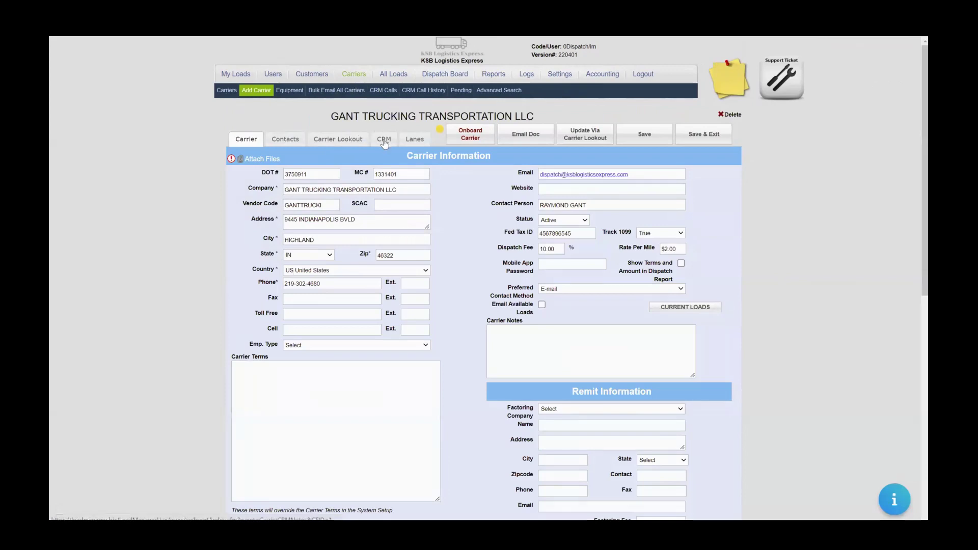
{"action": "left_click", "coordinate": [384, 139]}
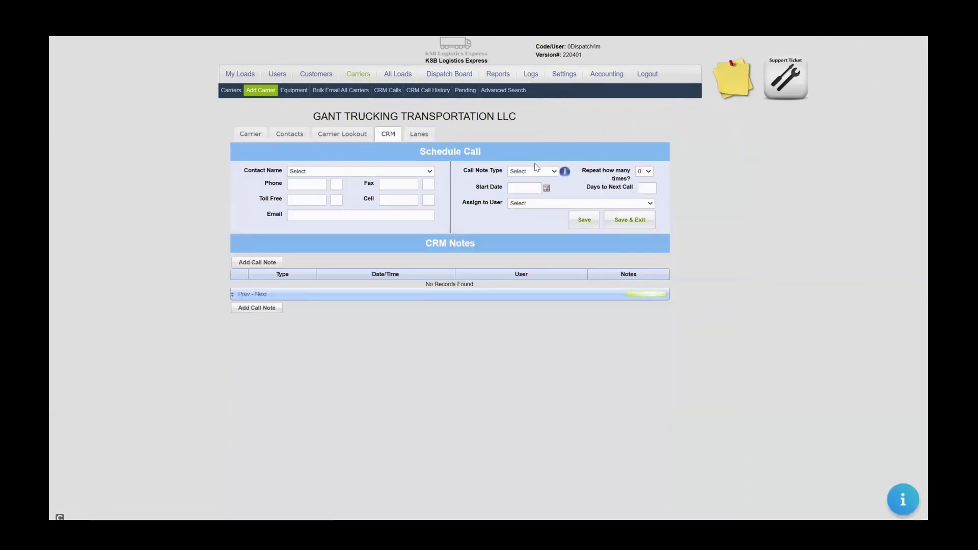
{"action": "left_click", "coordinate": [532, 172]}
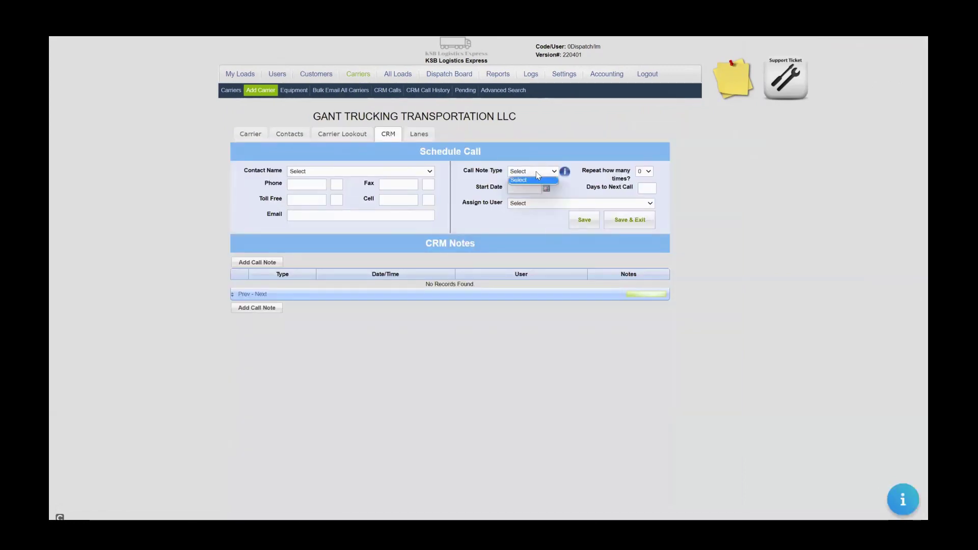
{"action": "left_click", "coordinate": [492, 173]}
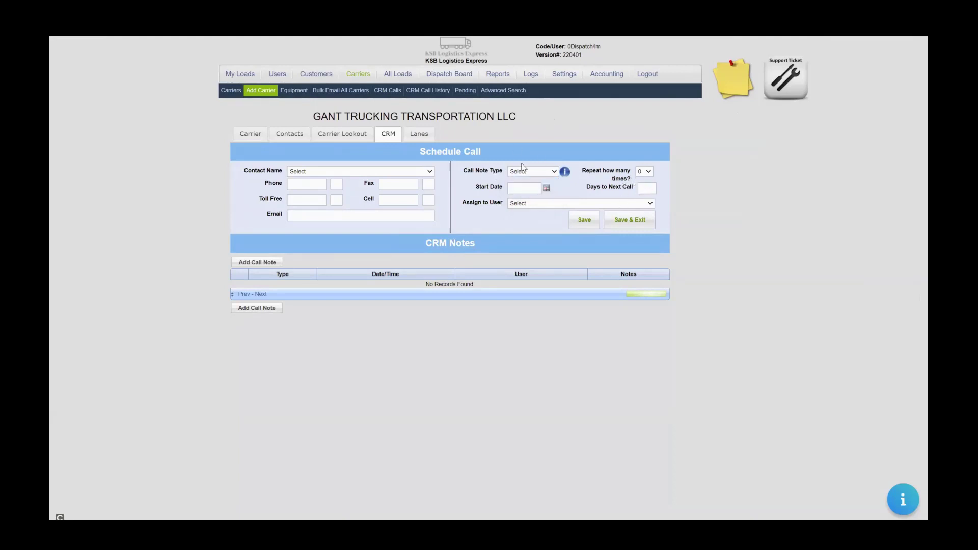
{"action": "left_click", "coordinate": [558, 204]}
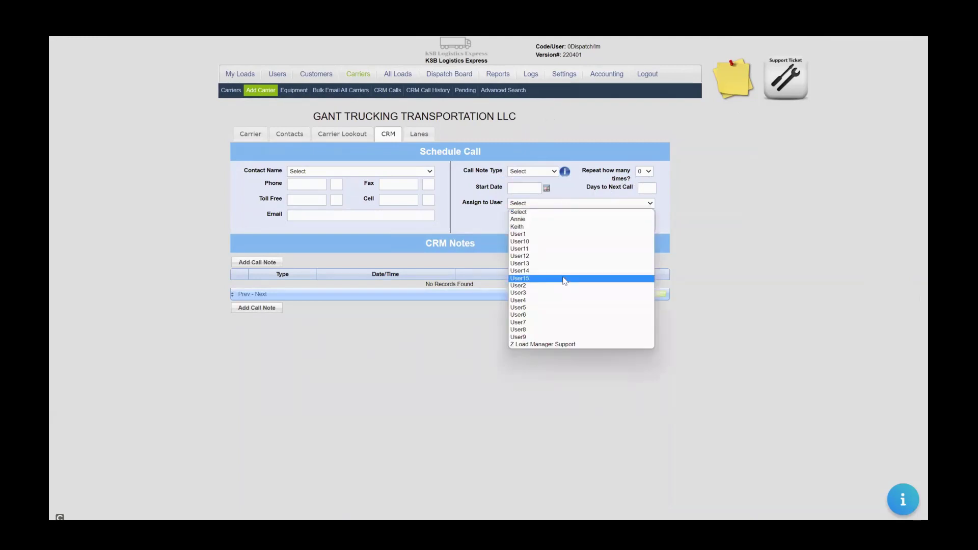
{"action": "left_click", "coordinate": [570, 189]}
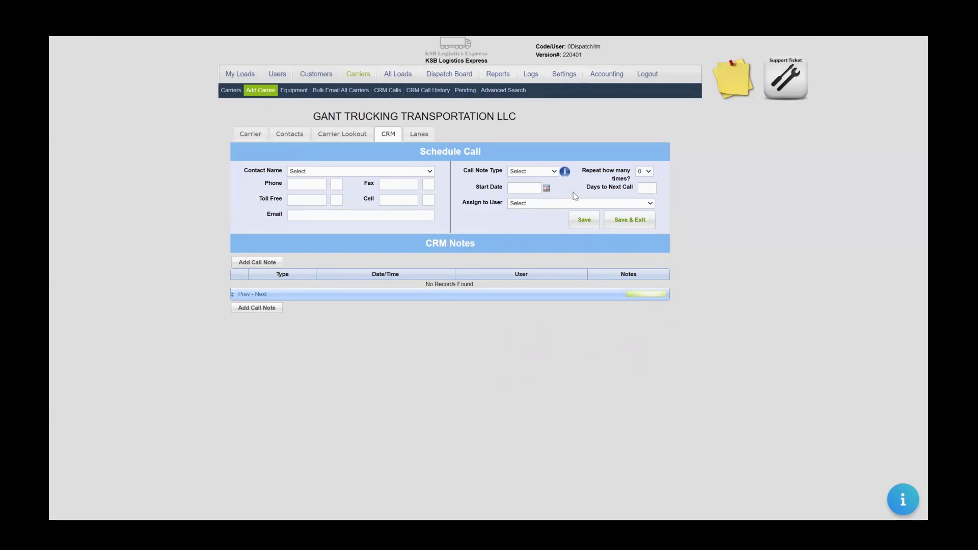
Review the carrier's main information and insurance and safety scores, then list all customers.
{"action": "left_click", "coordinate": [249, 136]}
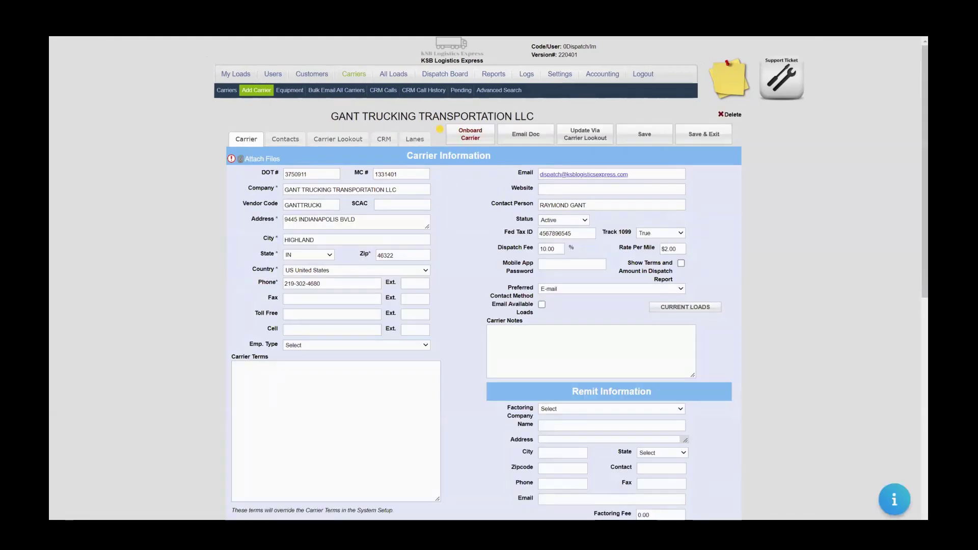
{"action": "scroll", "coordinate": [910, 148], "scroll_direction": "down", "scroll_amount": 5}
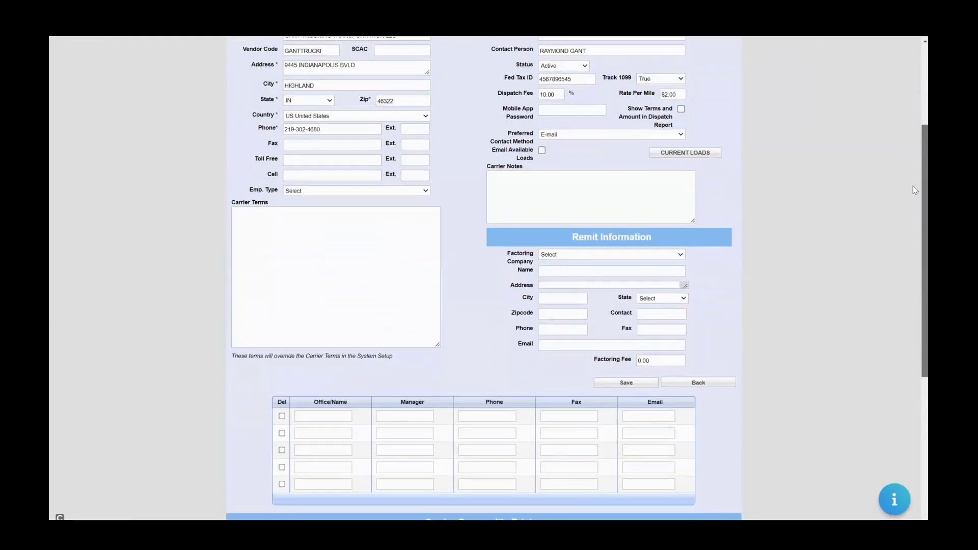
{"action": "scroll", "coordinate": [913, 185], "scroll_direction": "up", "scroll_amount": 5}
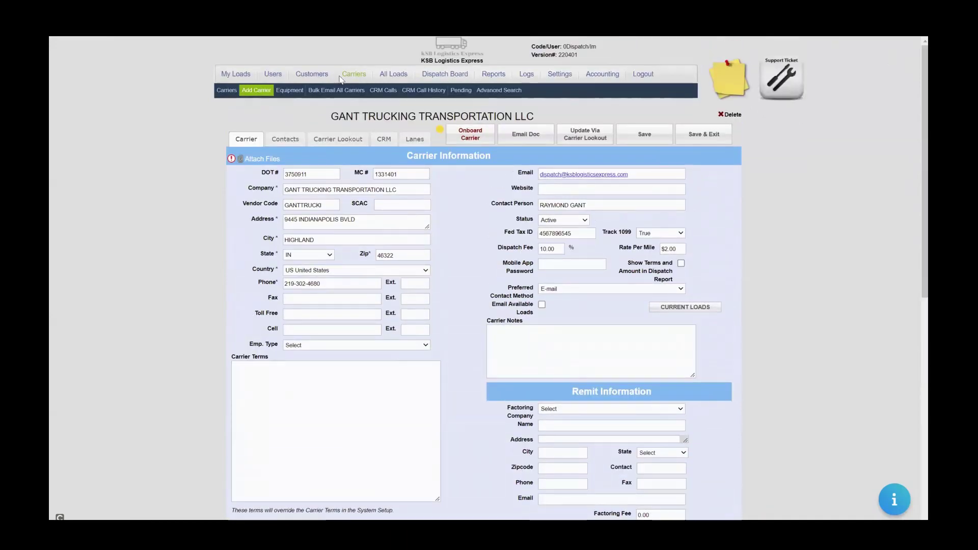
{"action": "left_click", "coordinate": [355, 149]}
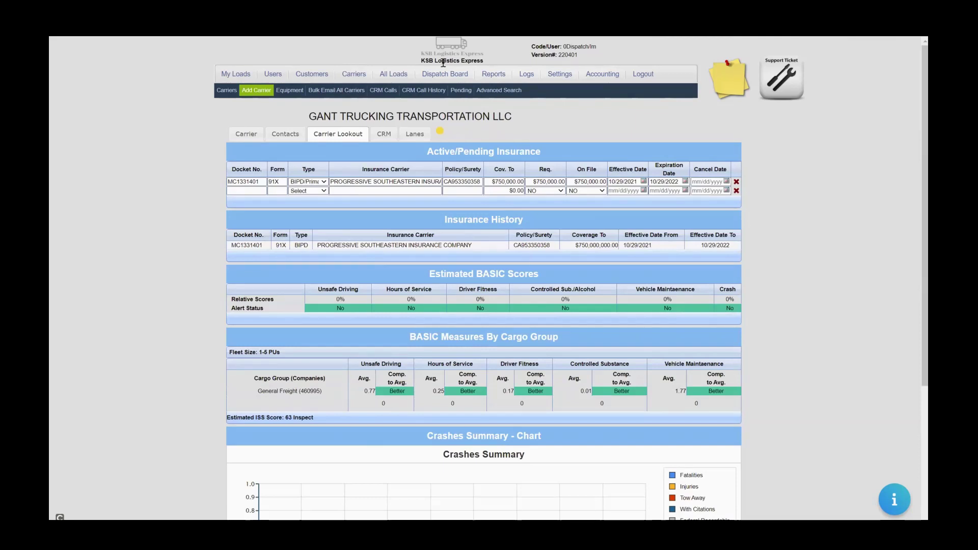
{"action": "left_click", "coordinate": [309, 76]}
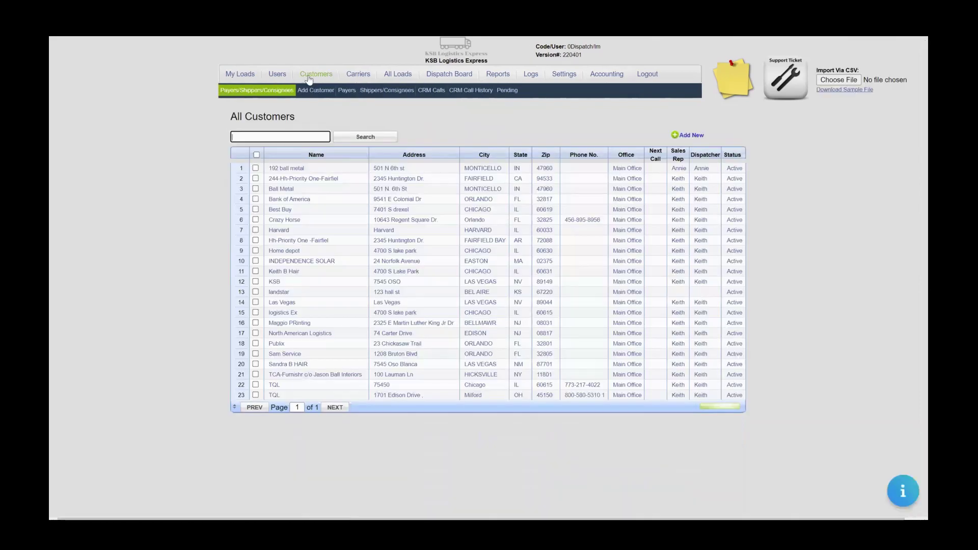
Open and look over the Bank of America customer record.
{"action": "left_click", "coordinate": [300, 200]}
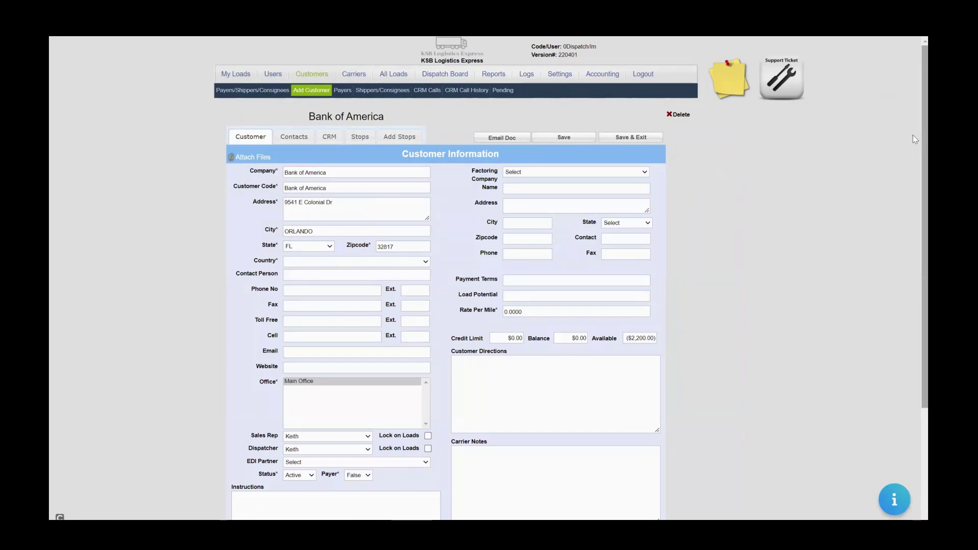
{"action": "scroll", "coordinate": [913, 136], "scroll_direction": "down", "scroll_amount": 3}
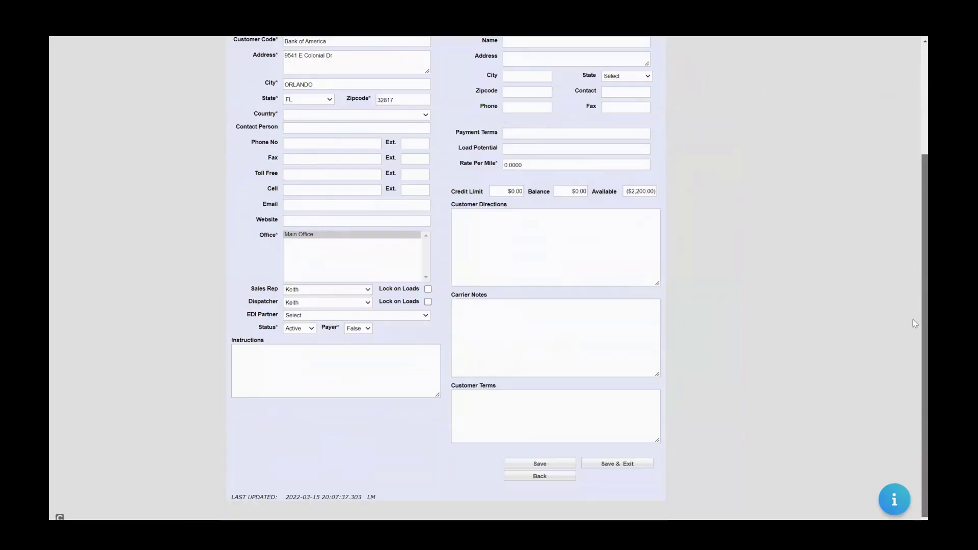
{"action": "scroll", "coordinate": [913, 320], "scroll_direction": "up", "scroll_amount": 3}
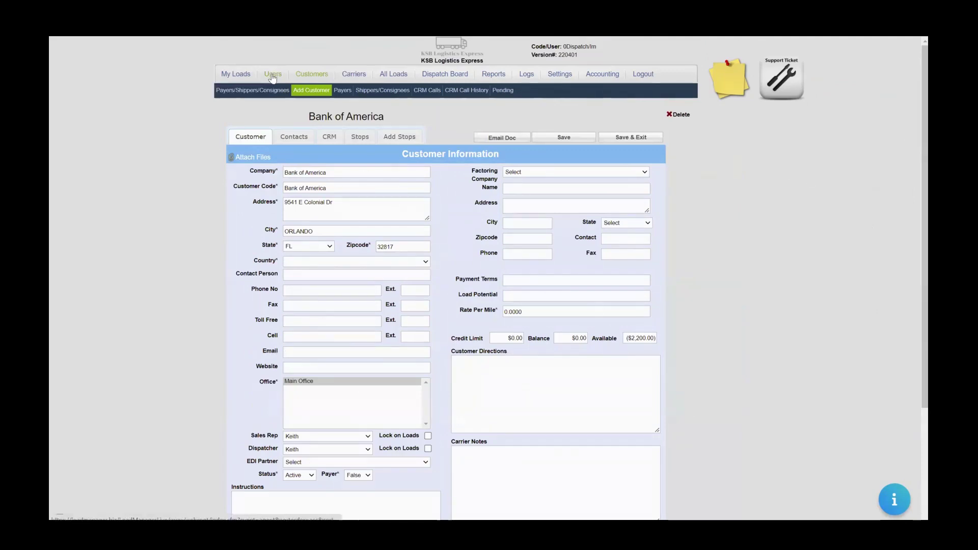
Open User1's settings and confirm the role remains Administrator.
{"action": "left_click", "coordinate": [273, 76]}
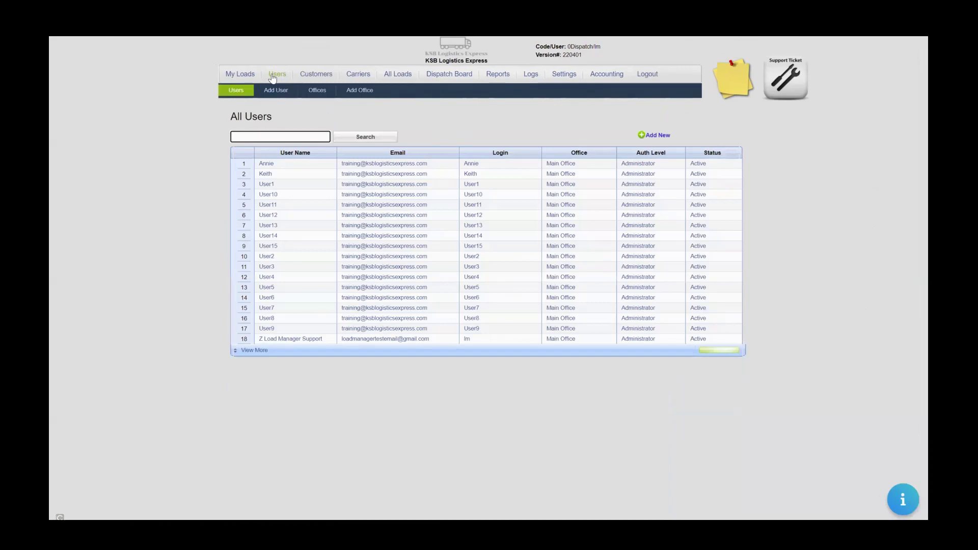
{"action": "left_click", "coordinate": [270, 186]}
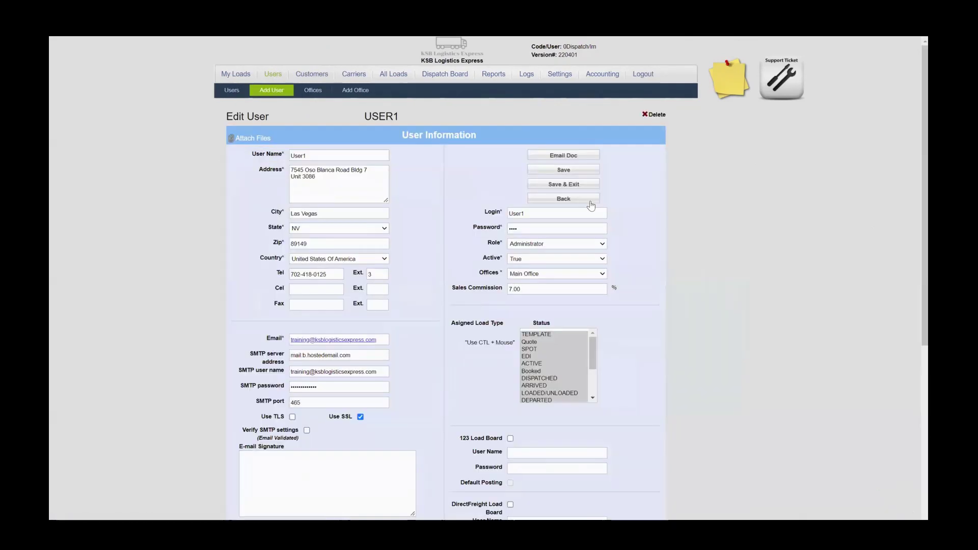
{"action": "left_click", "coordinate": [574, 245]}
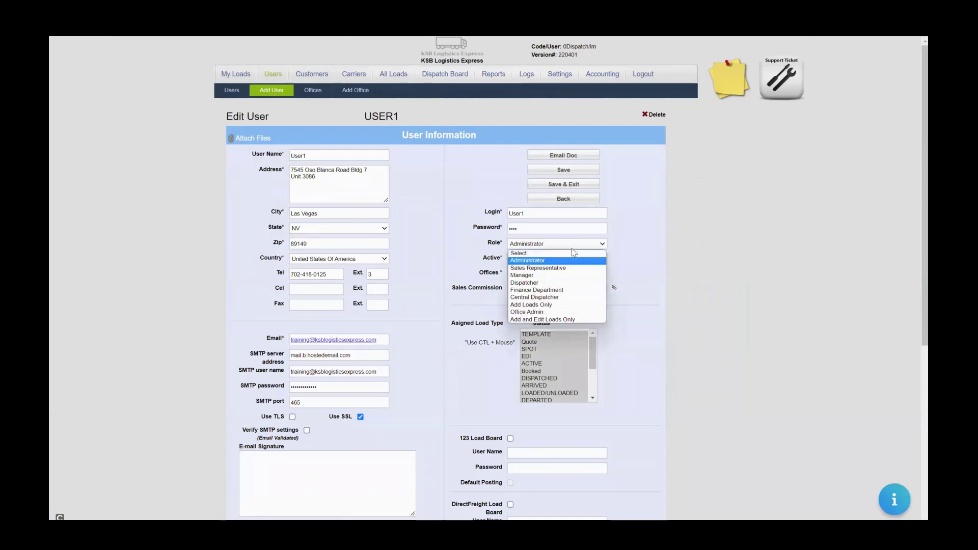
{"action": "left_click", "coordinate": [692, 245]}
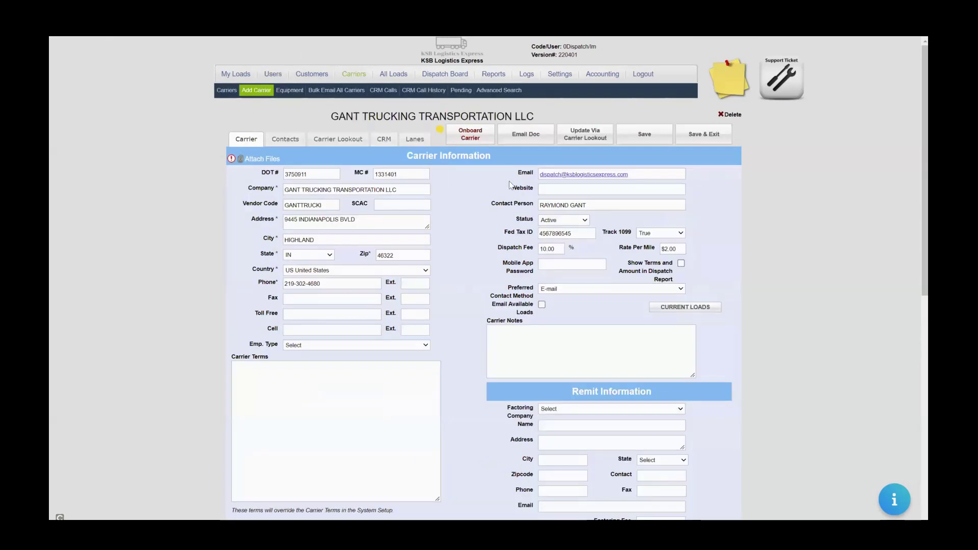
Dismiss the carrier report email on All Loads and open Load Logs showing deleted loads 1004 and 1005.
{"action": "left_click", "coordinate": [395, 74]}
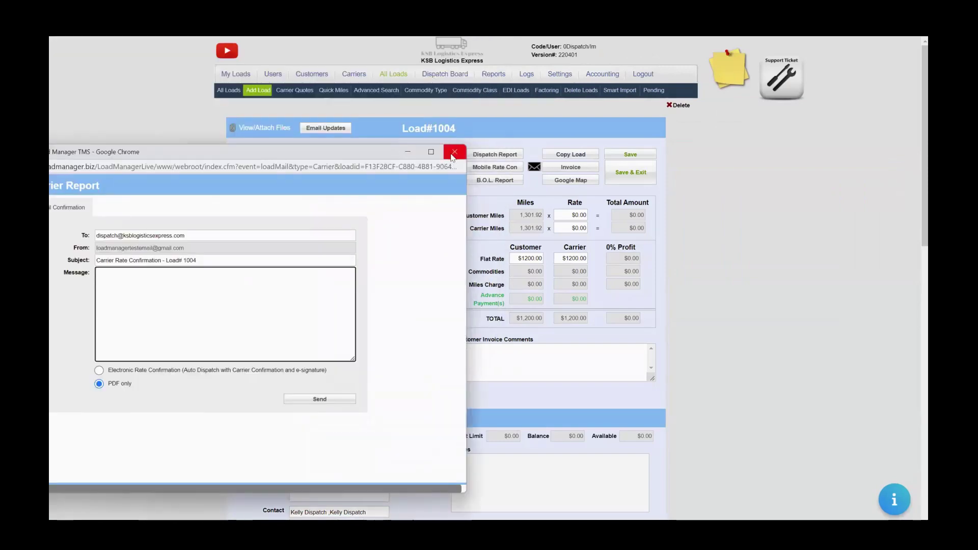
{"action": "left_click", "coordinate": [452, 154]}
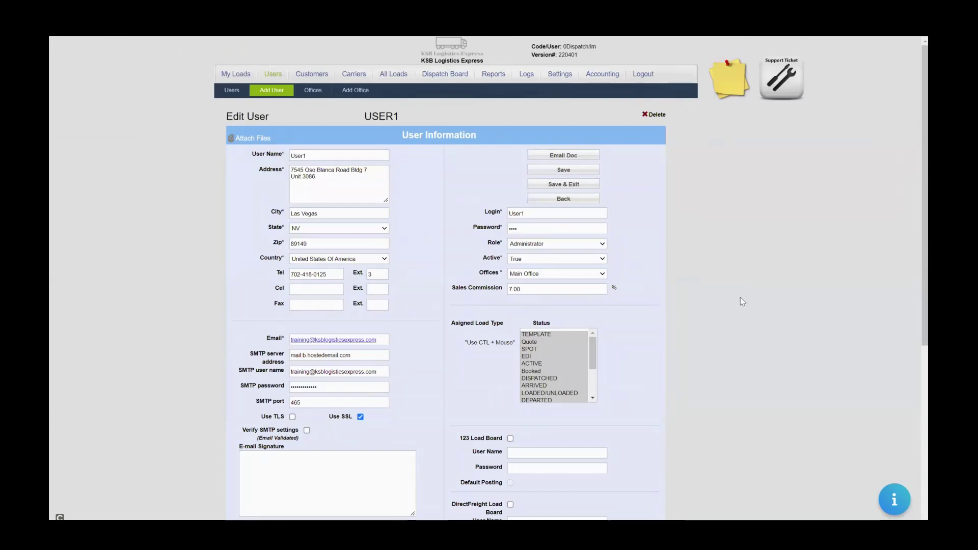
{"action": "left_click", "coordinate": [528, 75]}
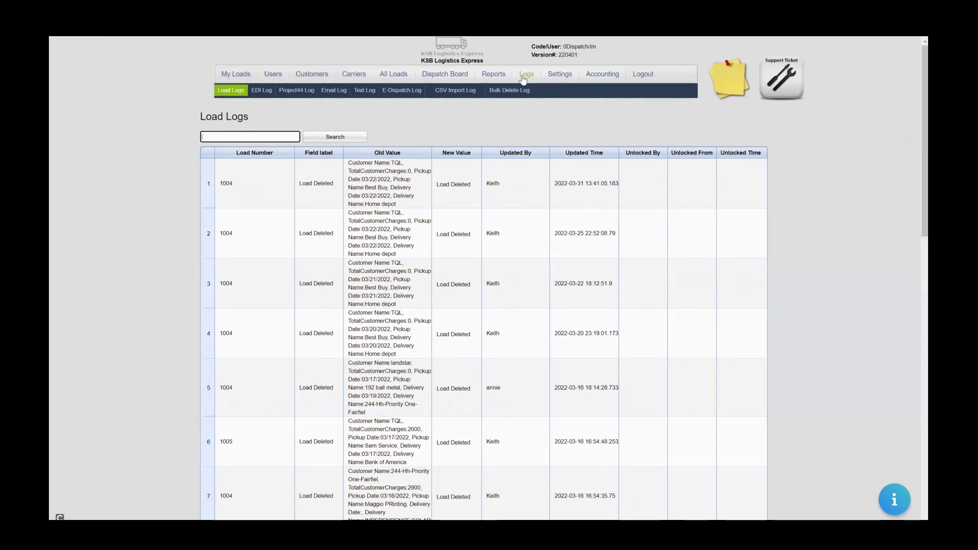
View the Company Info settings, then return to All Loads and open Load #1004.
{"action": "left_click", "coordinate": [560, 74]}
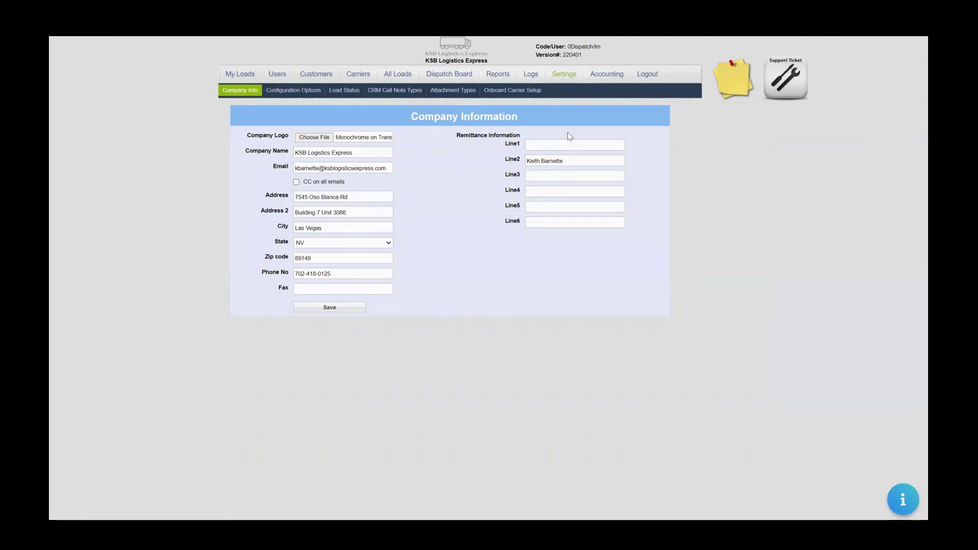
{"action": "left_click", "coordinate": [398, 74]}
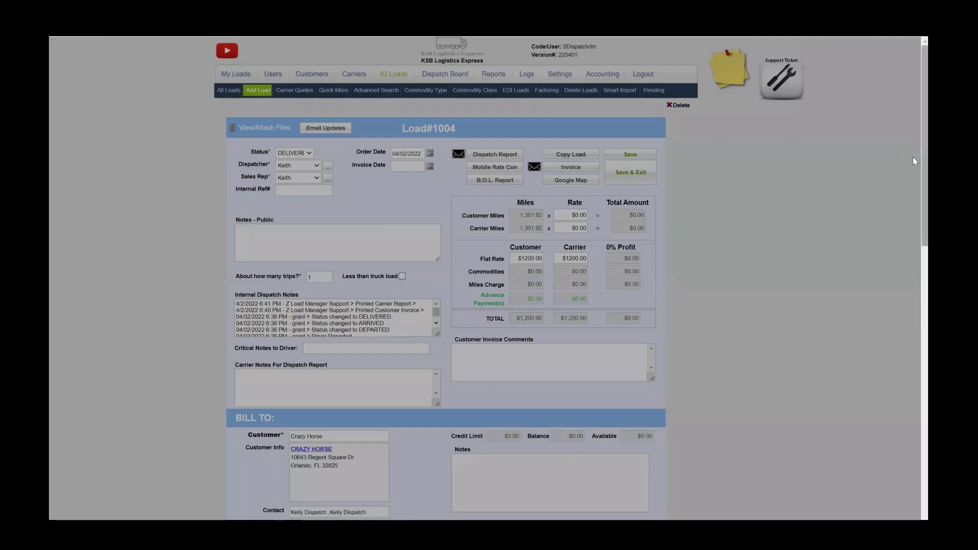
{"action": "scroll", "coordinate": [915, 163], "scroll_direction": "down", "scroll_amount": 5}
{"action": "scroll", "coordinate": [916, 49], "scroll_direction": "up", "scroll_amount": 5}
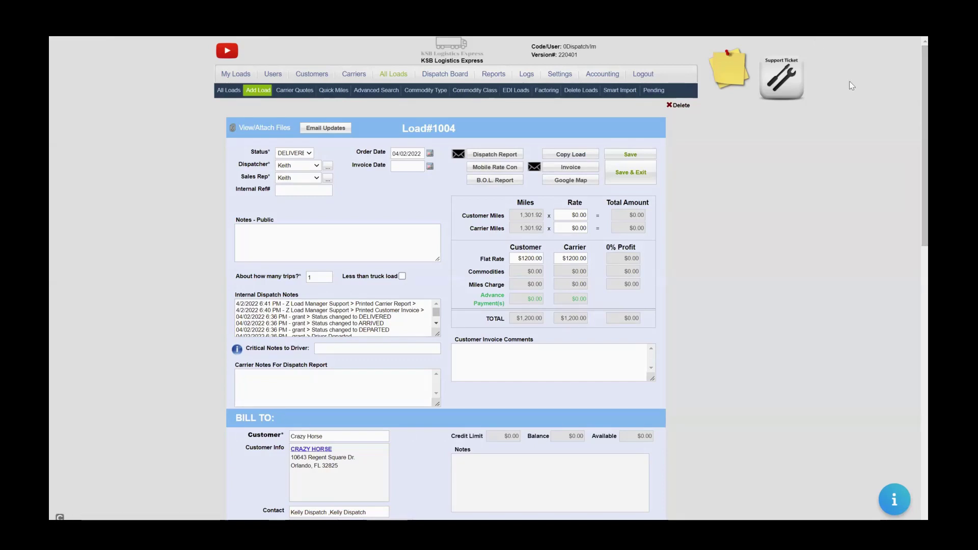
Open GANT TRUCKING TRANSPORTATION LLC's carrier record and draft the 'Welcome aboard!' onboarding email.
{"action": "left_click", "coordinate": [355, 77]}
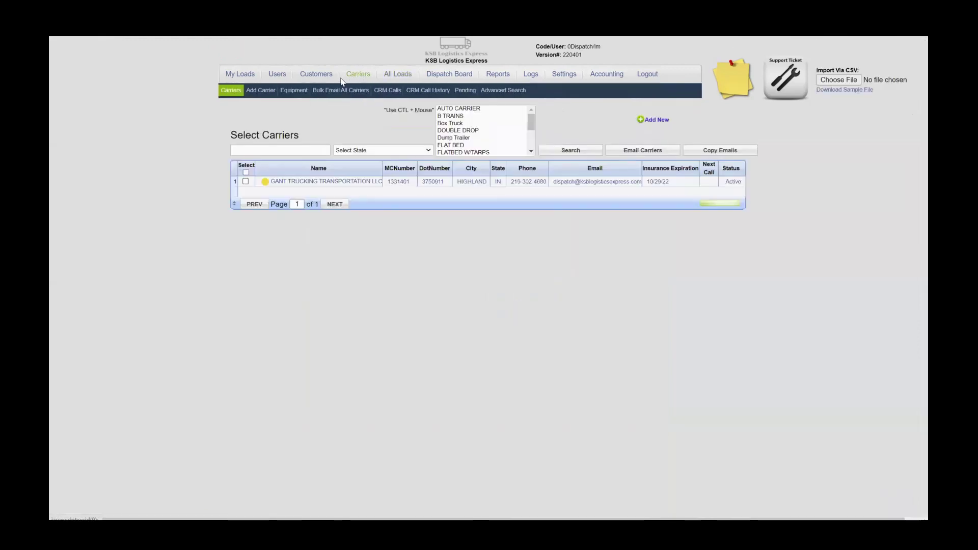
{"action": "left_click", "coordinate": [299, 186]}
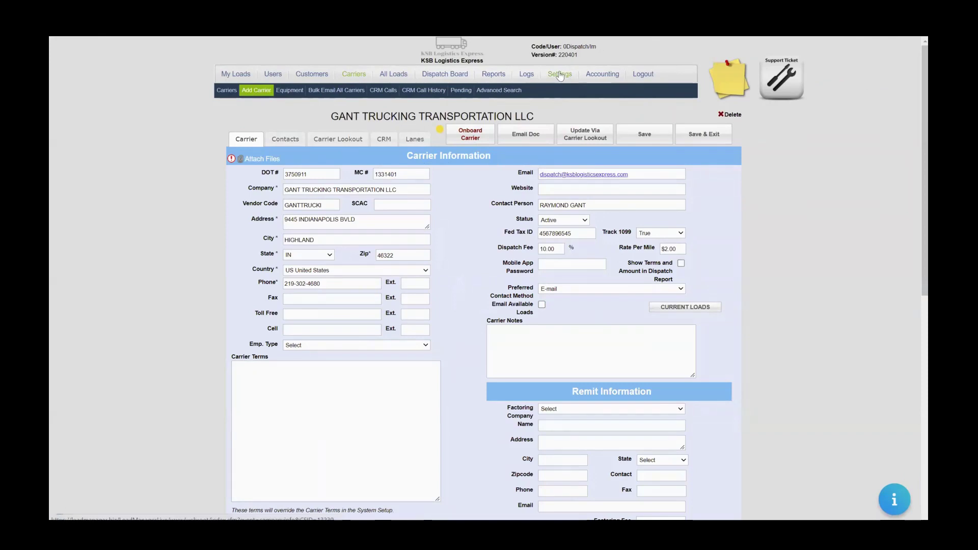
{"action": "left_click", "coordinate": [469, 135]}
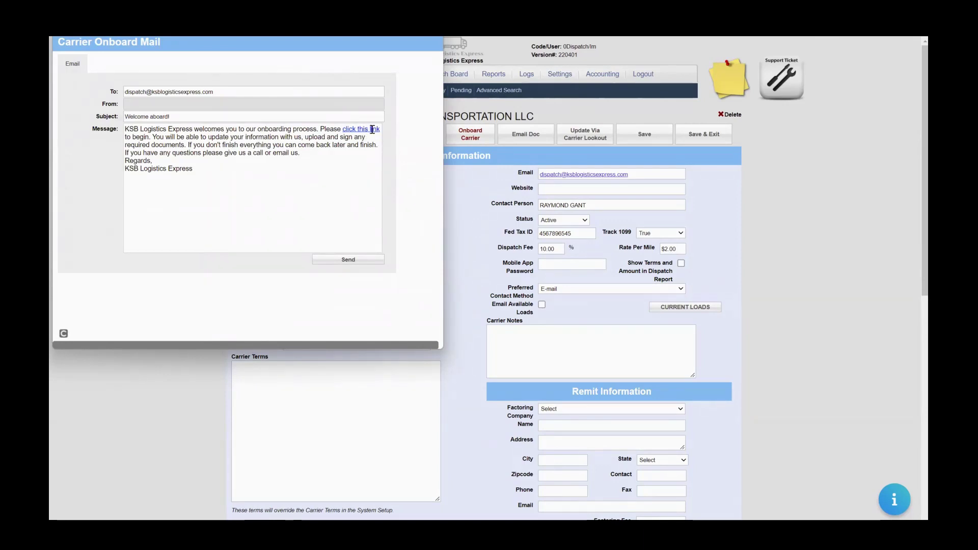
Copy the onboarding link's URL from the welcome email via Edit Link, then close the email window.
{"action": "right_click", "coordinate": [358, 131]}
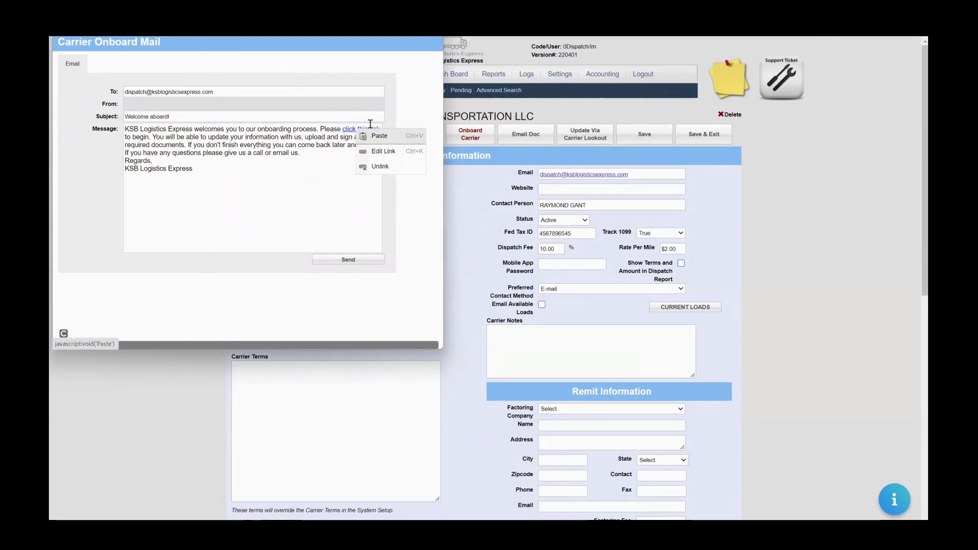
{"action": "left_click", "coordinate": [381, 152]}
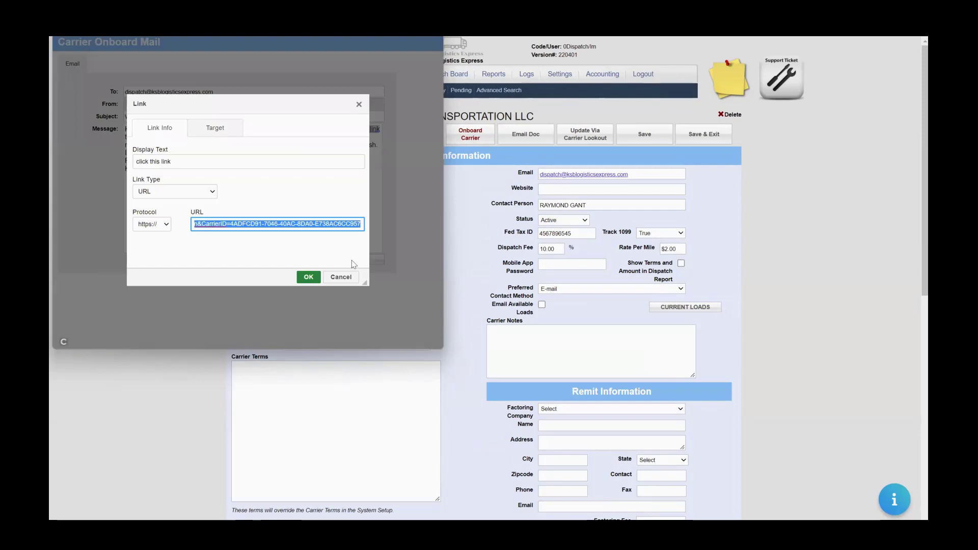
{"action": "left_click", "coordinate": [341, 277]}
{"action": "left_click", "coordinate": [433, 32]}
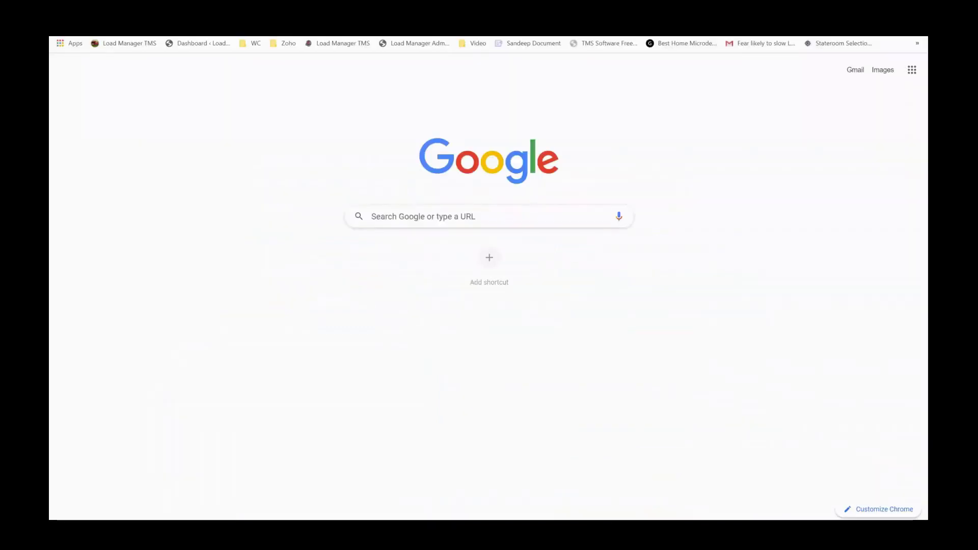
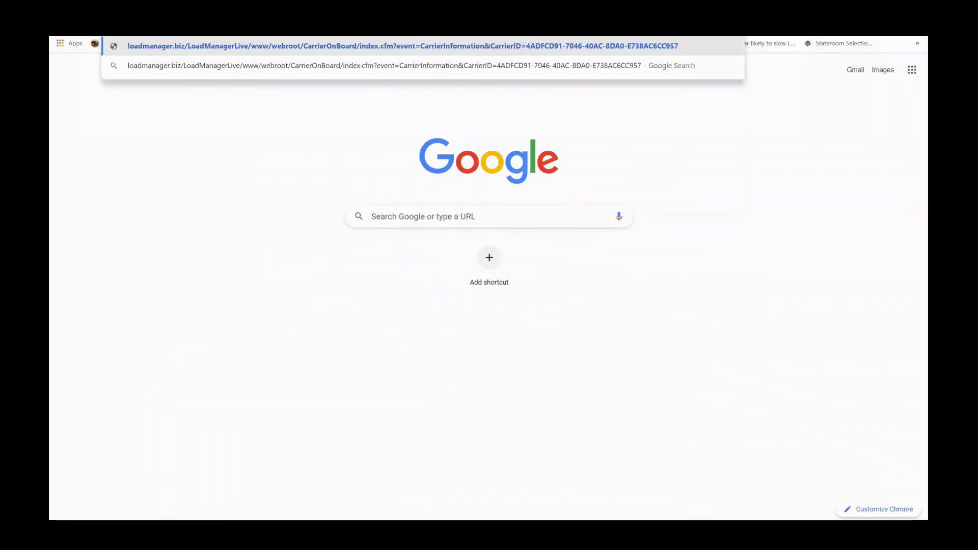
Paste the copied onboarding URL into Chrome's address bar and load it.
{"action": "key", "text": "Return"}
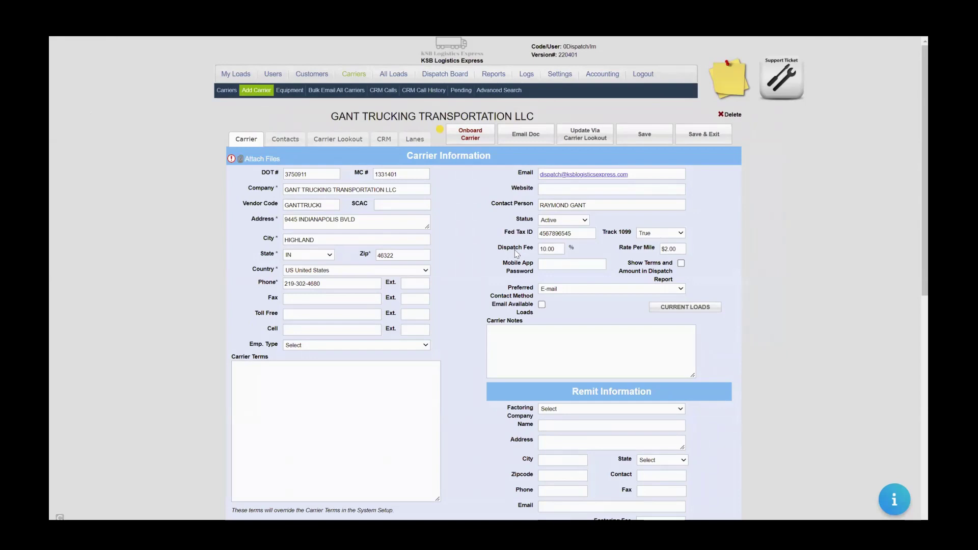
Trigger Onboard Carrier, dismiss the onboarding mail popup, and switch to the wizard tab.
{"action": "left_click", "coordinate": [482, 131]}
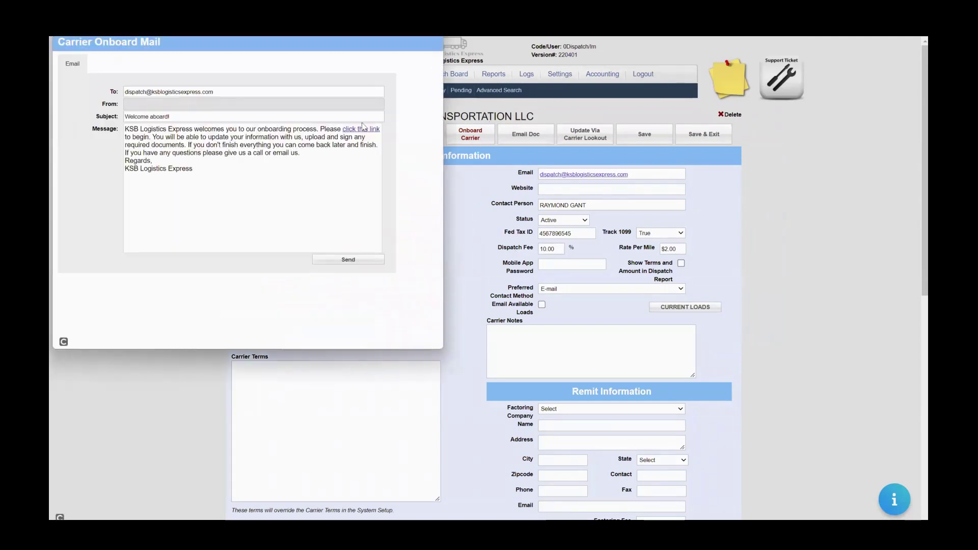
{"action": "left_click", "coordinate": [431, 45]}
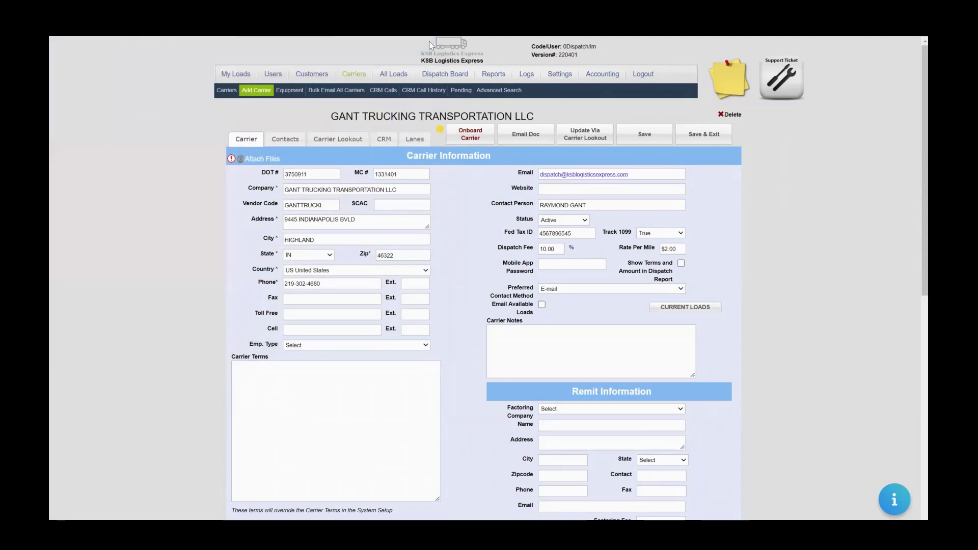
{"action": "key", "text": "ctrl+Tab"}
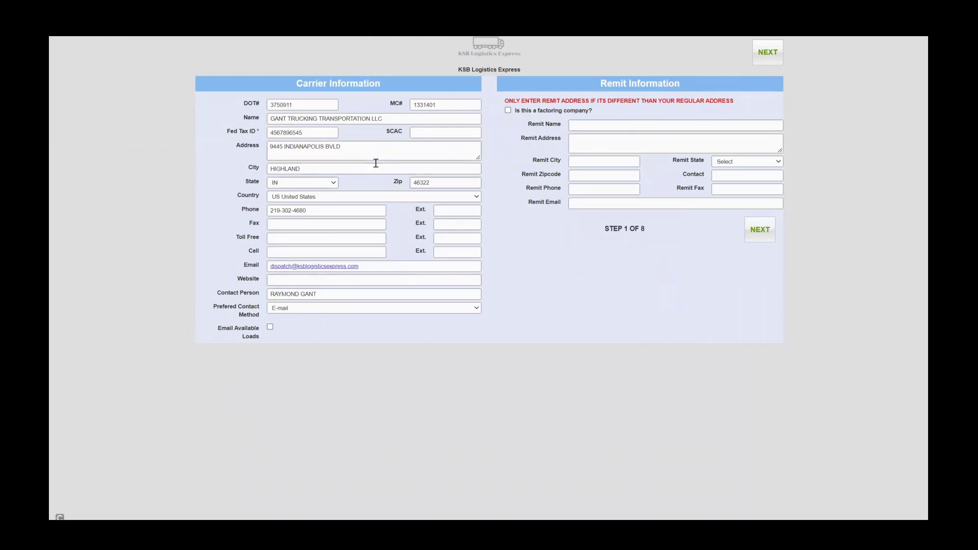
Leave factoring unchecked and step through insurance, contacts, lanes and W9 to MC Paperwork, dismissing its upload warning.
{"action": "left_click", "coordinate": [508, 110]}
{"action": "left_click", "coordinate": [509, 110]}
{"action": "left_click", "coordinate": [760, 231]}
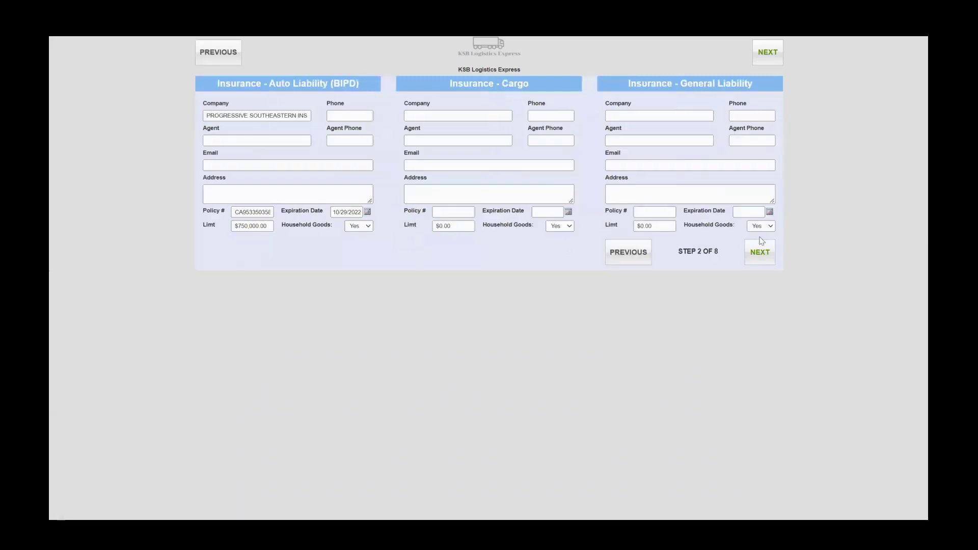
{"action": "left_click", "coordinate": [760, 255]}
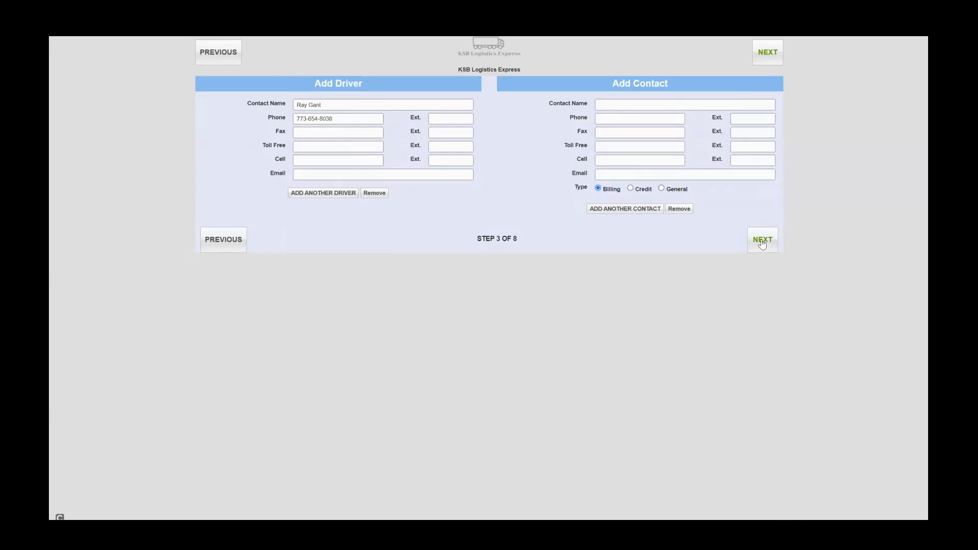
{"action": "left_click", "coordinate": [762, 243]}
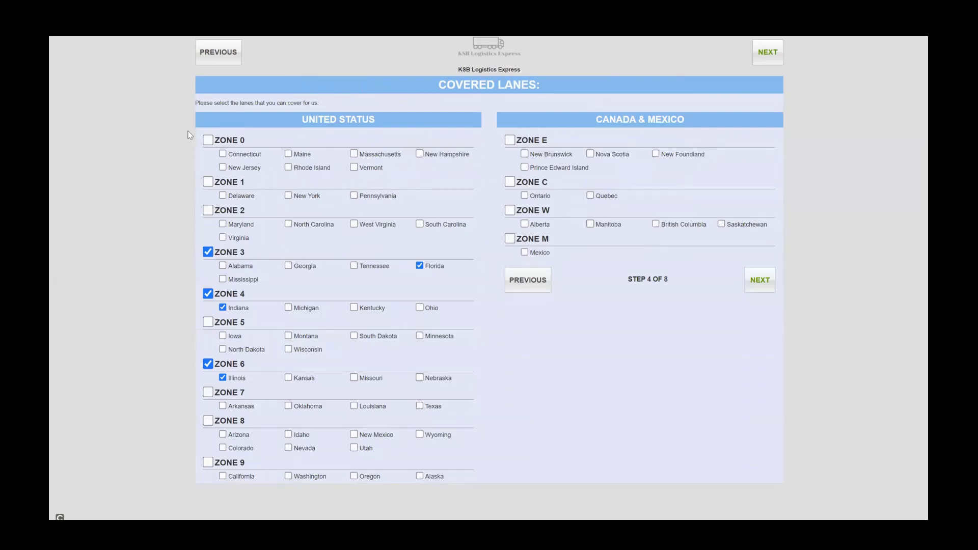
{"action": "left_click", "coordinate": [760, 281]}
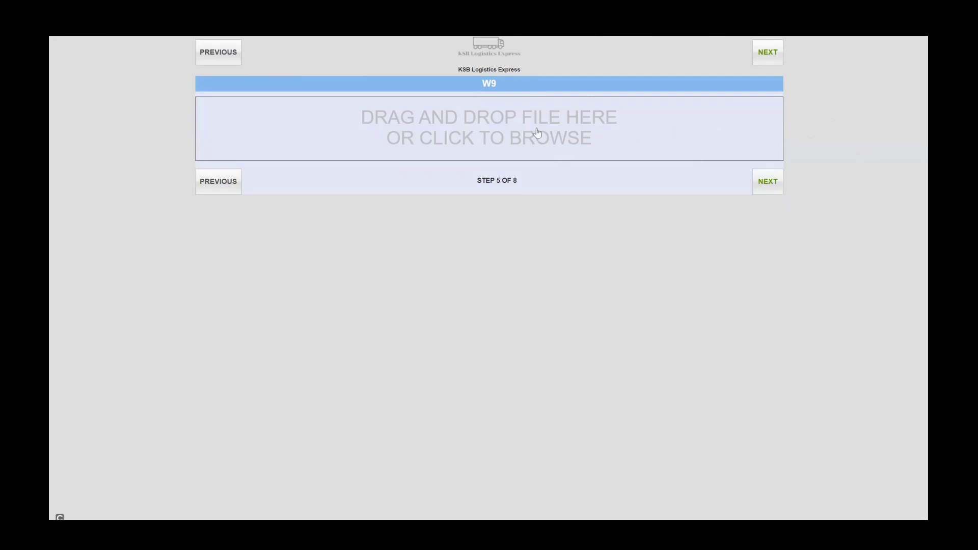
{"action": "left_click", "coordinate": [768, 182]}
{"action": "left_click", "coordinate": [767, 183]}
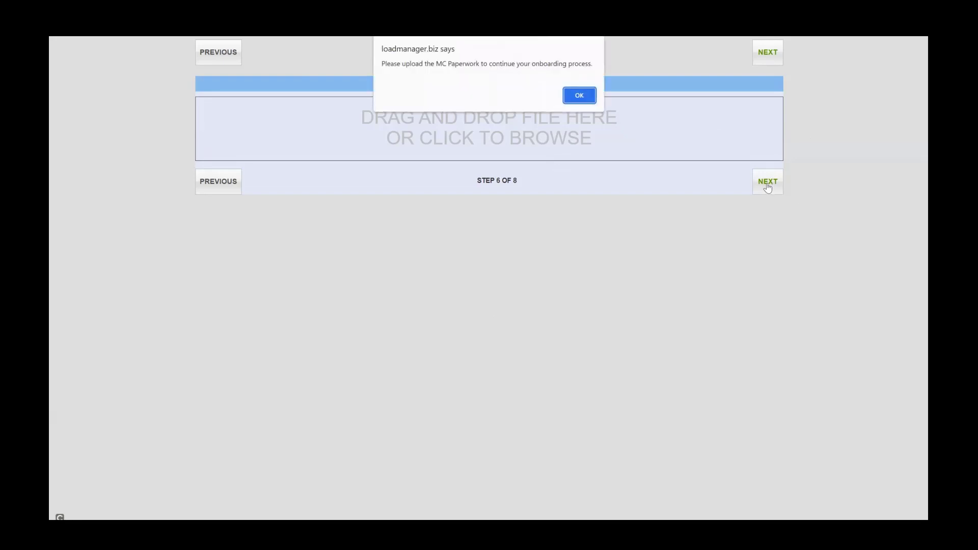
{"action": "left_click", "coordinate": [577, 99]}
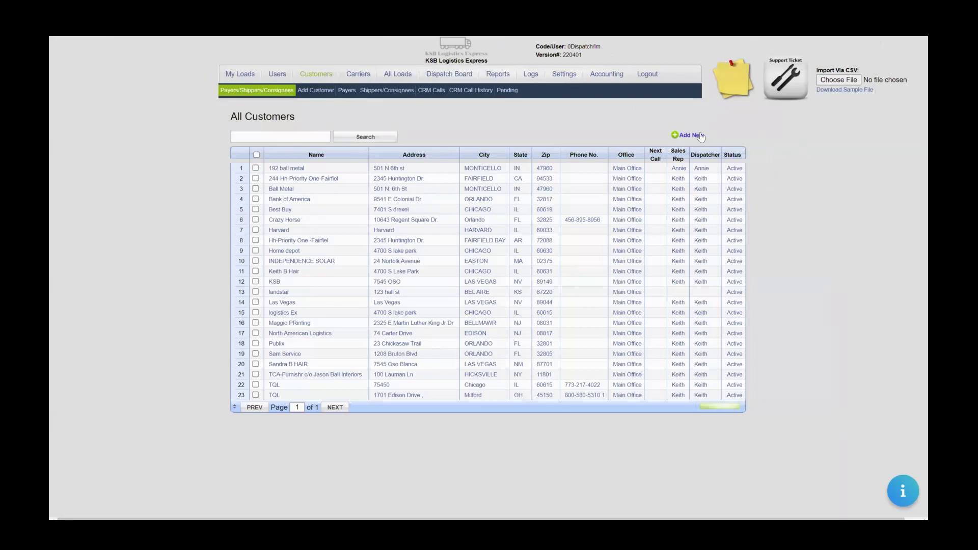
Open Settings > Onboard Carrier Setup and load the NEW CARRIER PROFILE TEMPLATE PDF into the field editor.
{"action": "left_click", "coordinate": [564, 76]}
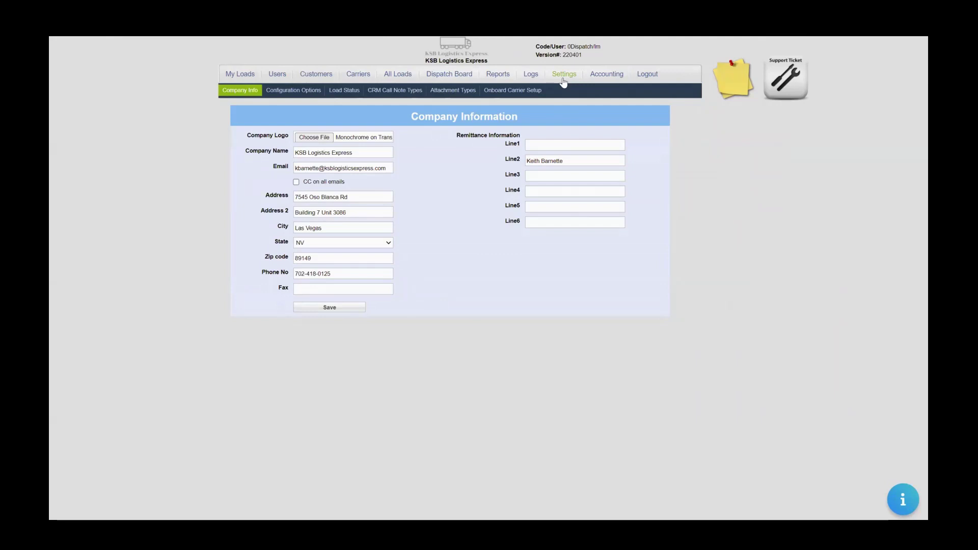
{"action": "left_click", "coordinate": [520, 96]}
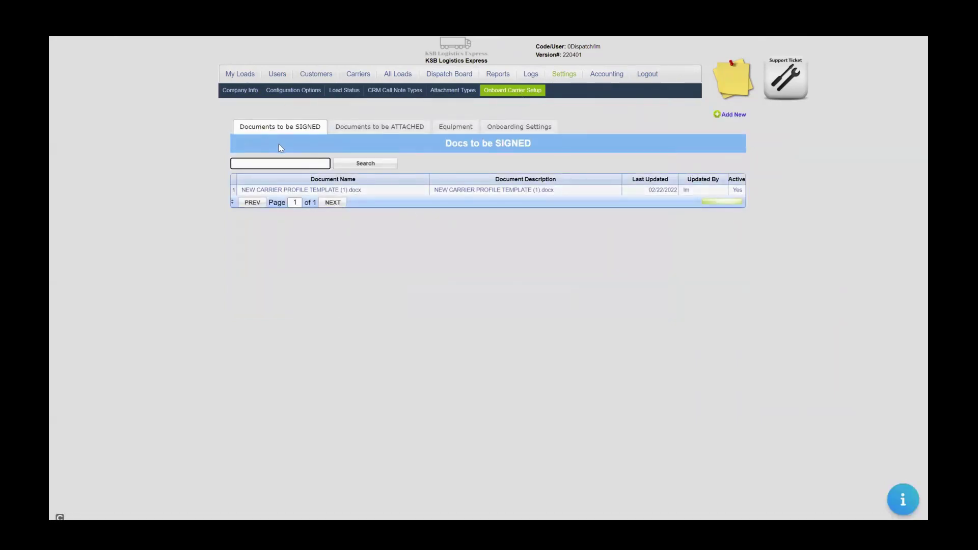
{"action": "left_click", "coordinate": [297, 191]}
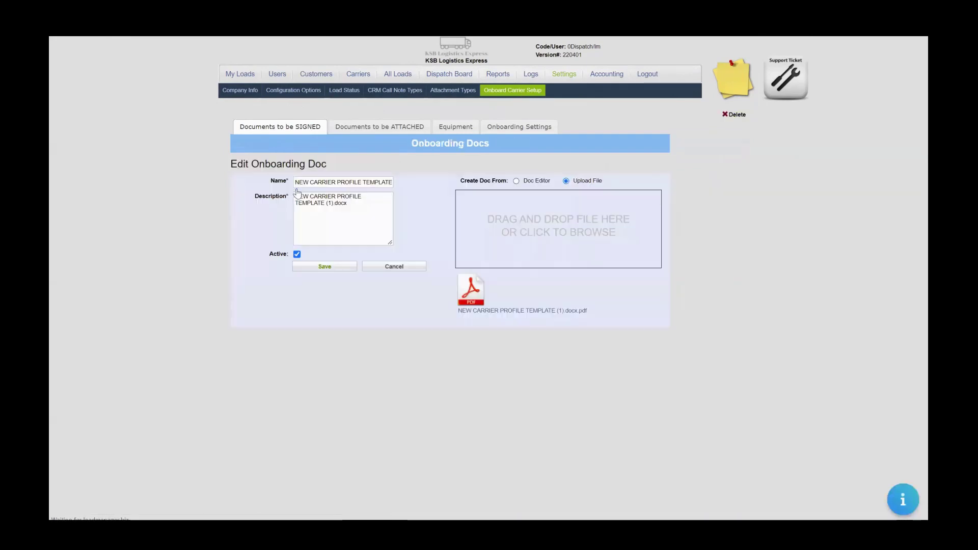
{"action": "left_click", "coordinate": [466, 300]}
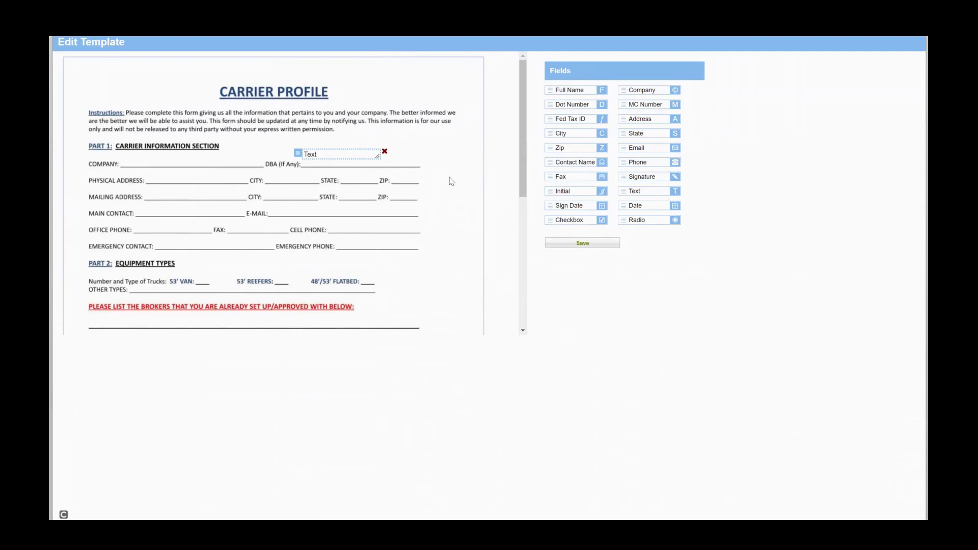
Drag a Company field onto the template's COMPANY line, deselect it, and save the template.
{"action": "mouse_move", "coordinate": [528, 125]}
{"action": "left_mouse_down"}
{"action": "mouse_move", "coordinate": [527, 295]}
{"action": "mouse_move", "coordinate": [523, 130]}
{"action": "left_mouse_up"}
{"action": "left_click_drag", "start_coordinate": [640, 90], "coordinate": [143, 161]}
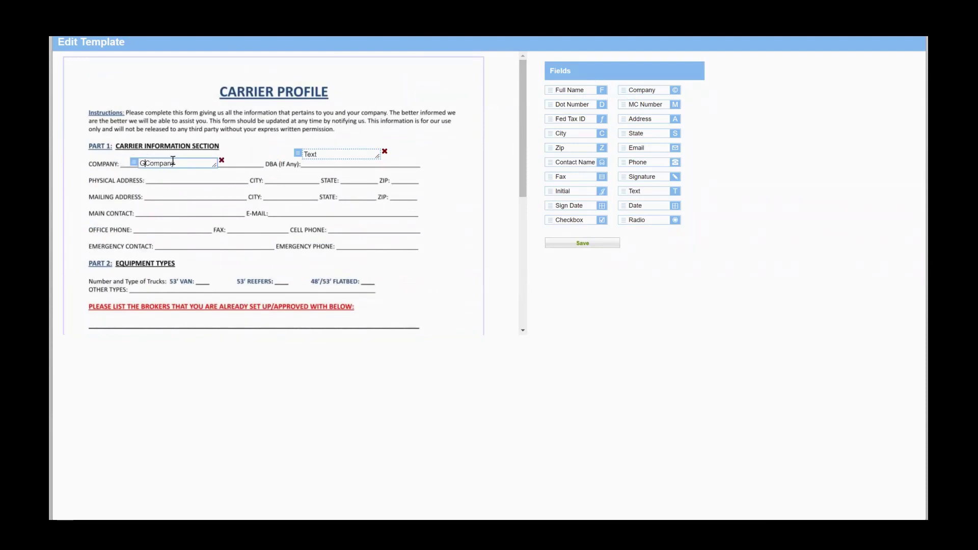
{"action": "left_click", "coordinate": [634, 286]}
{"action": "left_click", "coordinate": [568, 243]}
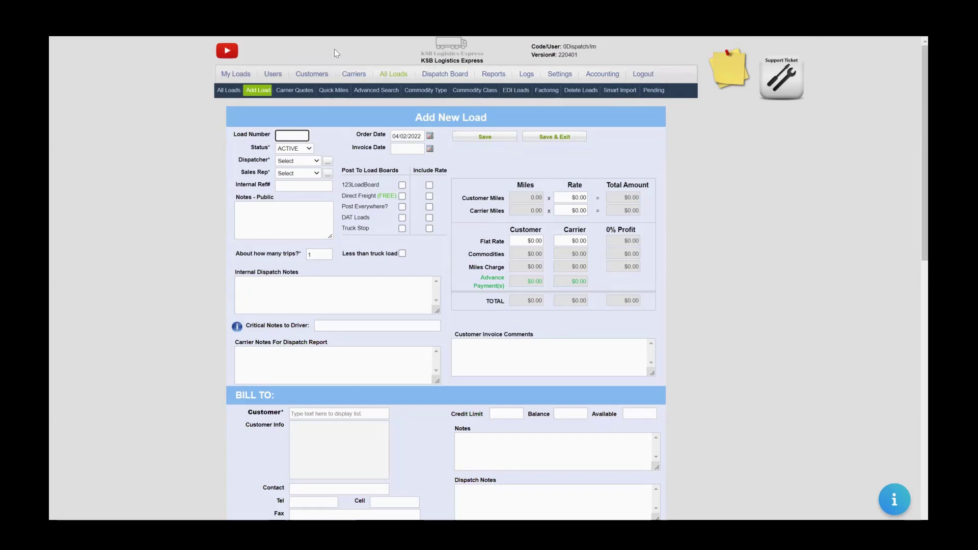
Open the Quick Miles calculator, confirming to leave the unsaved new load page.
{"action": "left_click", "coordinate": [324, 90]}
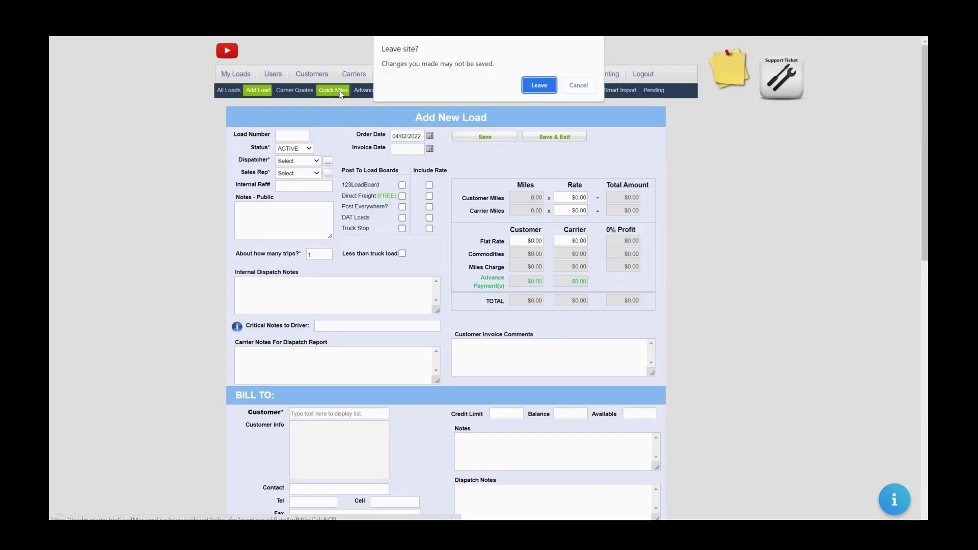
{"action": "left_click", "coordinate": [539, 85]}
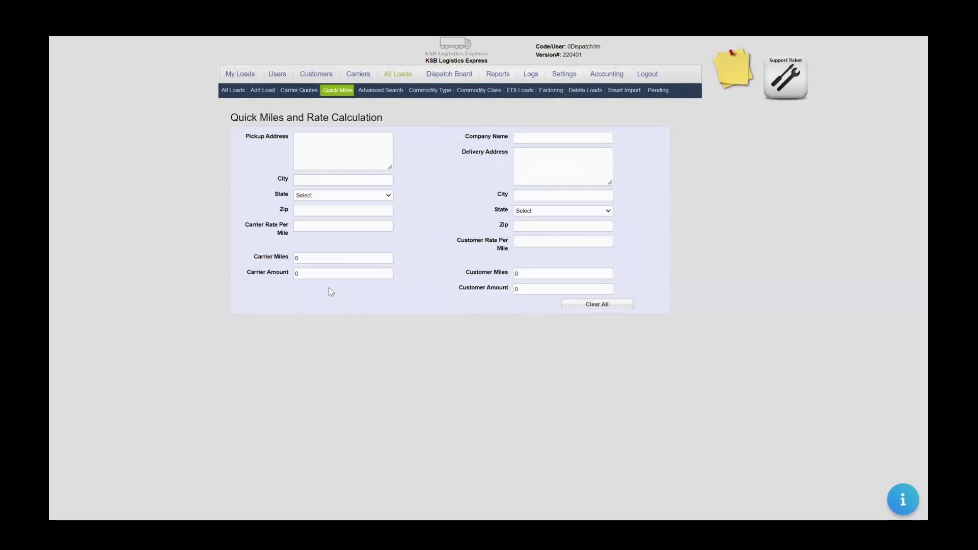
{"action": "left_click", "coordinate": [361, 146]}
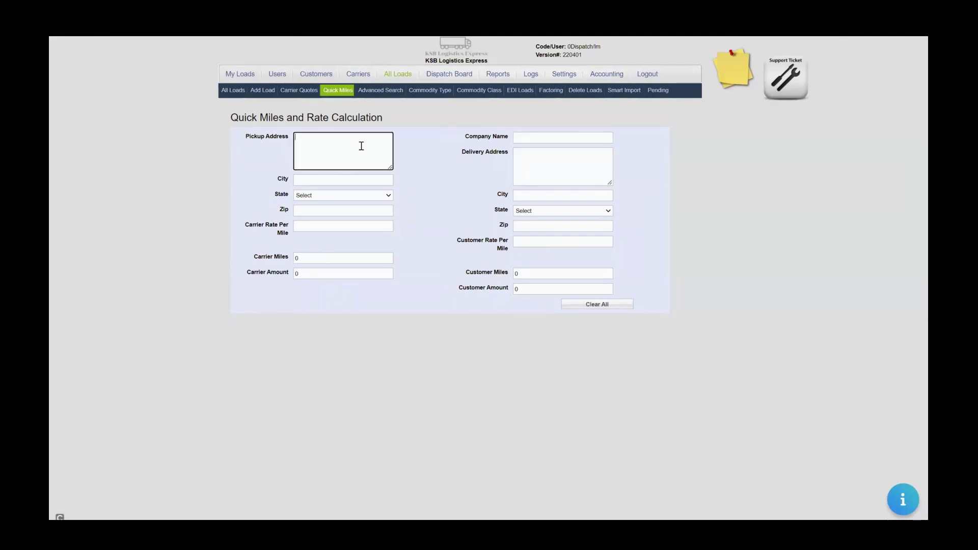
{"action": "left_click", "coordinate": [568, 157]}
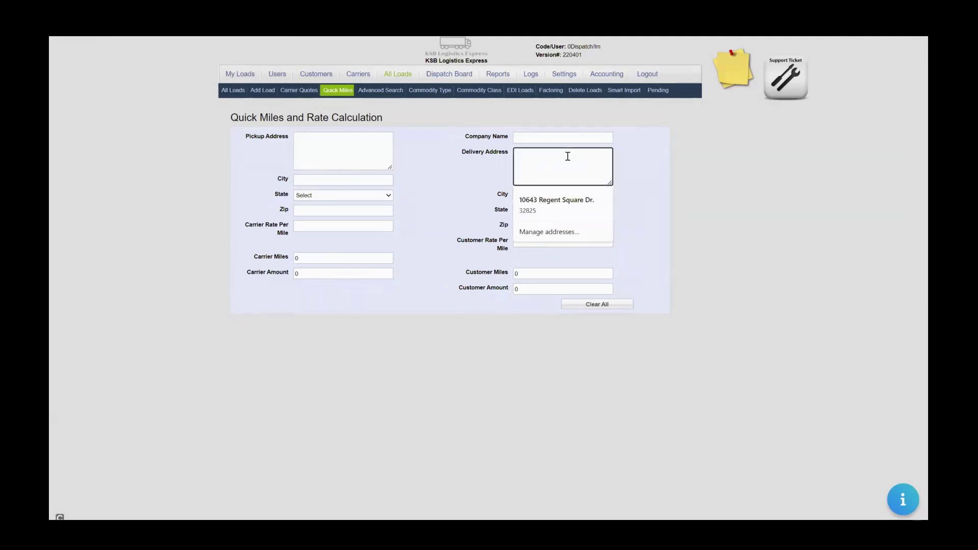
{"action": "left_click", "coordinate": [624, 181]}
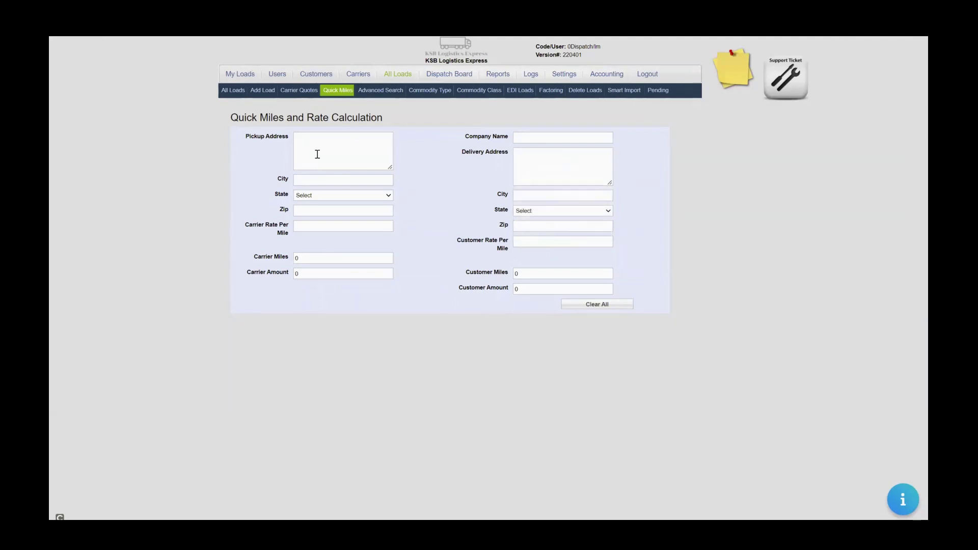
{"action": "left_click", "coordinate": [319, 148]}
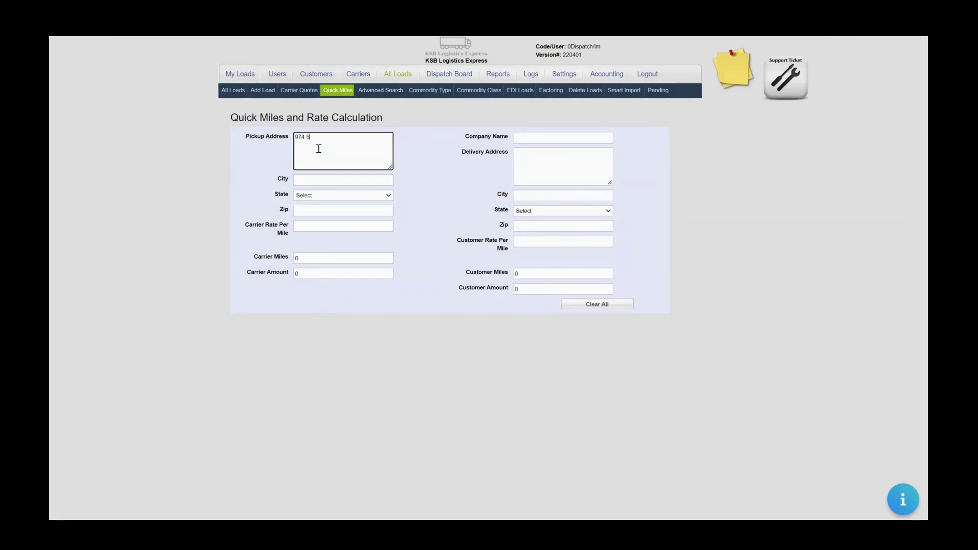
{"action": "left_click", "coordinate": [313, 210]}
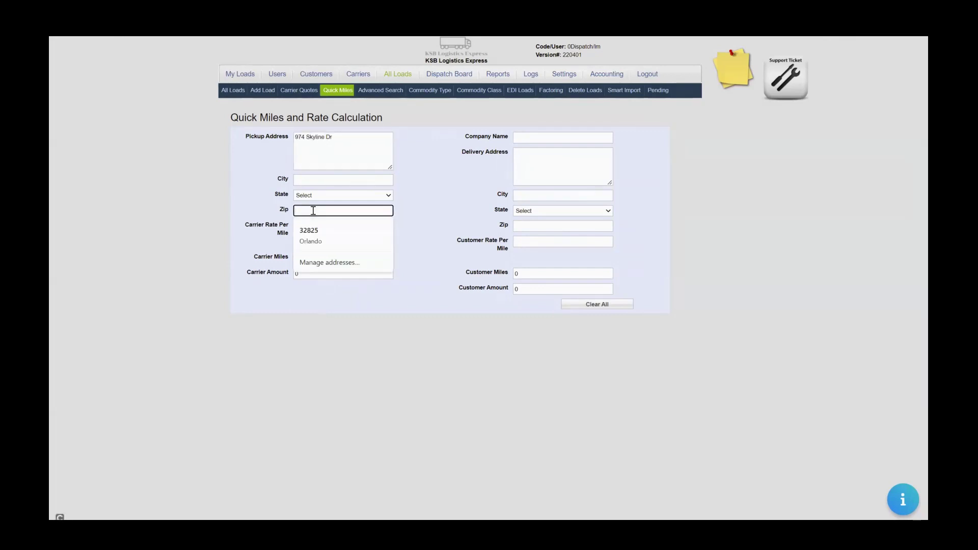
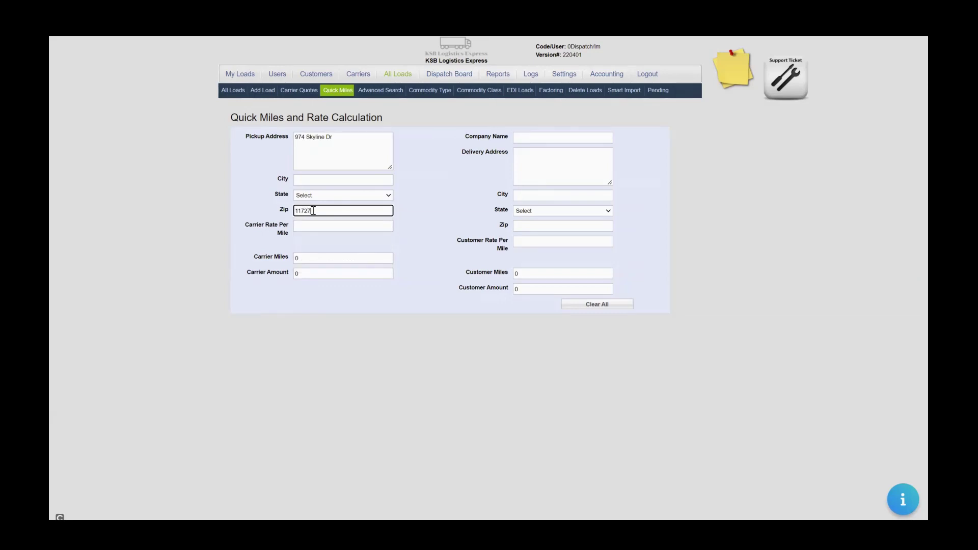
{"action": "left_click", "coordinate": [318, 228]}
{"action": "left_click", "coordinate": [582, 138]}
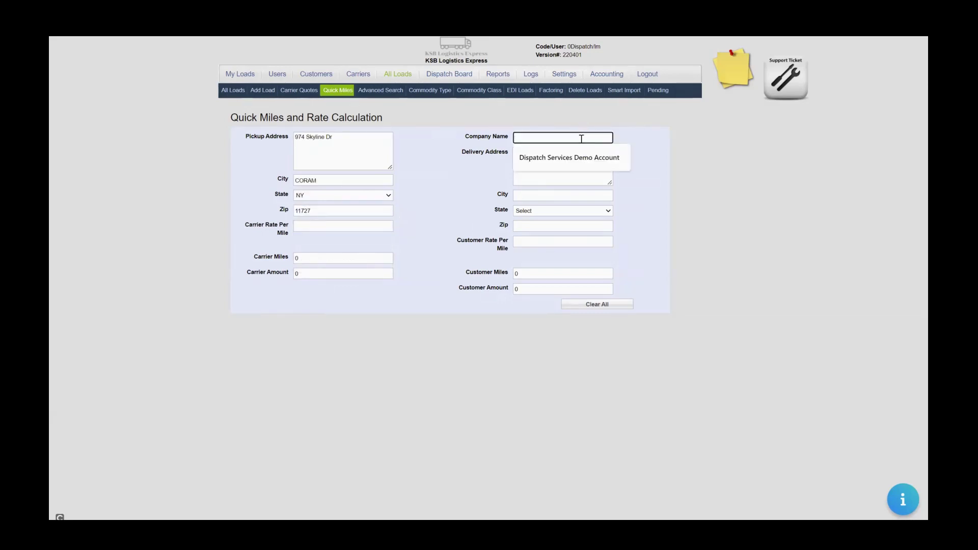
{"action": "type", "text": "Rut"}
{"action": "key", "text": "BackSpace"}
{"action": "key", "text": "BackSpace"}
{"action": "key", "text": "BackSpace"}
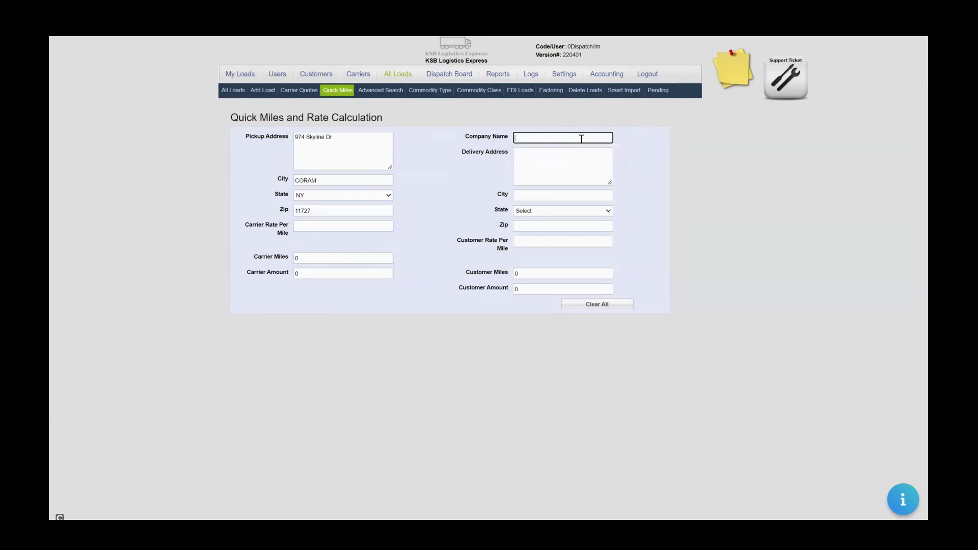
{"action": "left_click", "coordinate": [568, 164]}
{"action": "type", "text": "rege"}
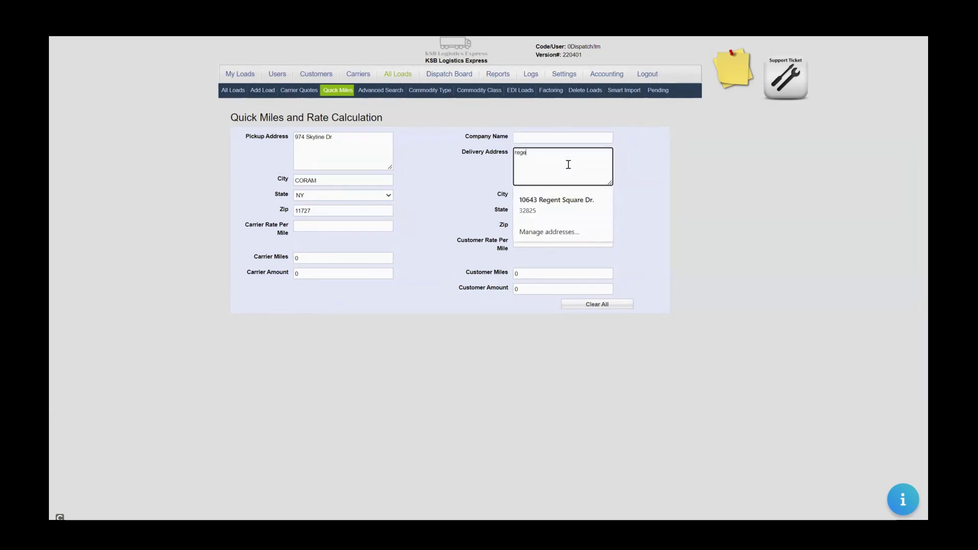
{"action": "key", "text": "Down"}
{"action": "key", "text": "Return"}
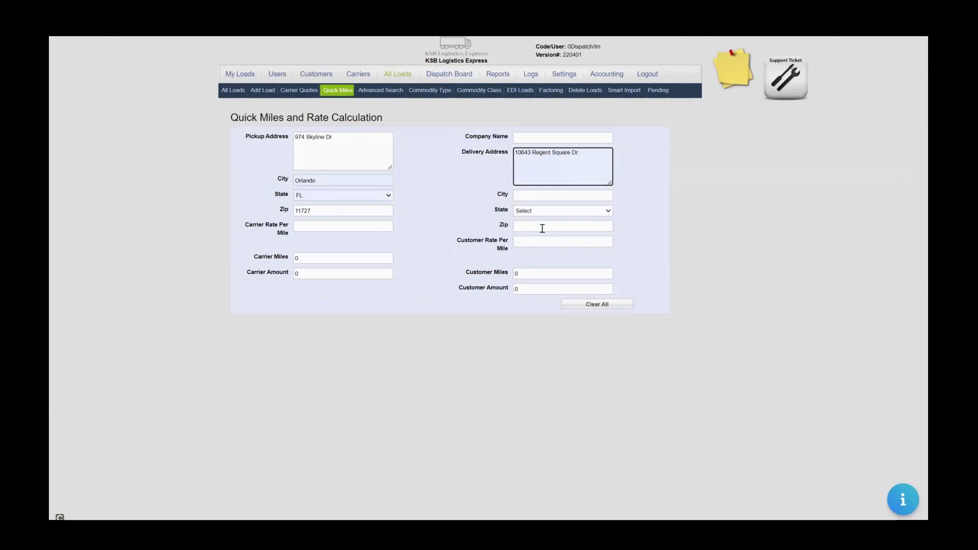
{"action": "type", "text": "."}
{"action": "left_click", "coordinate": [540, 227]}
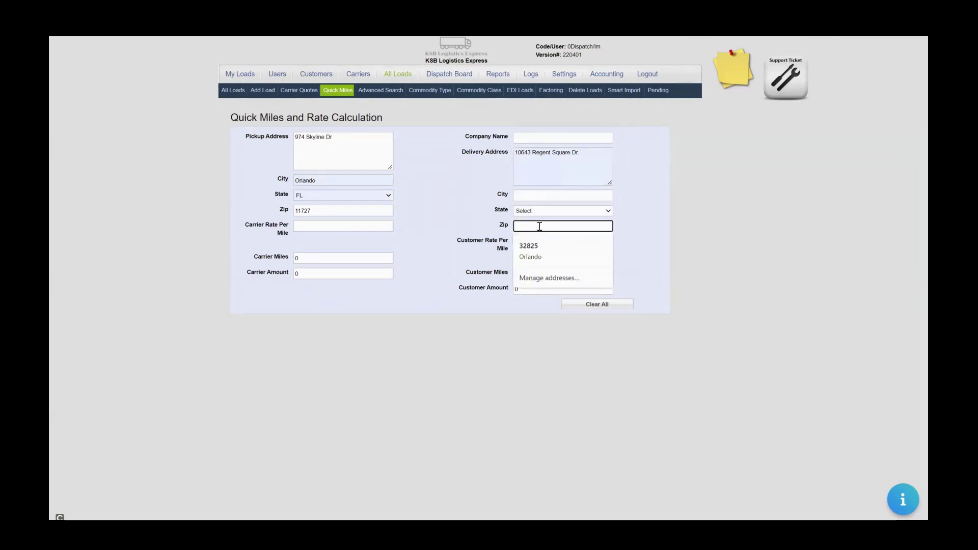
{"action": "type", "text": "32825"}
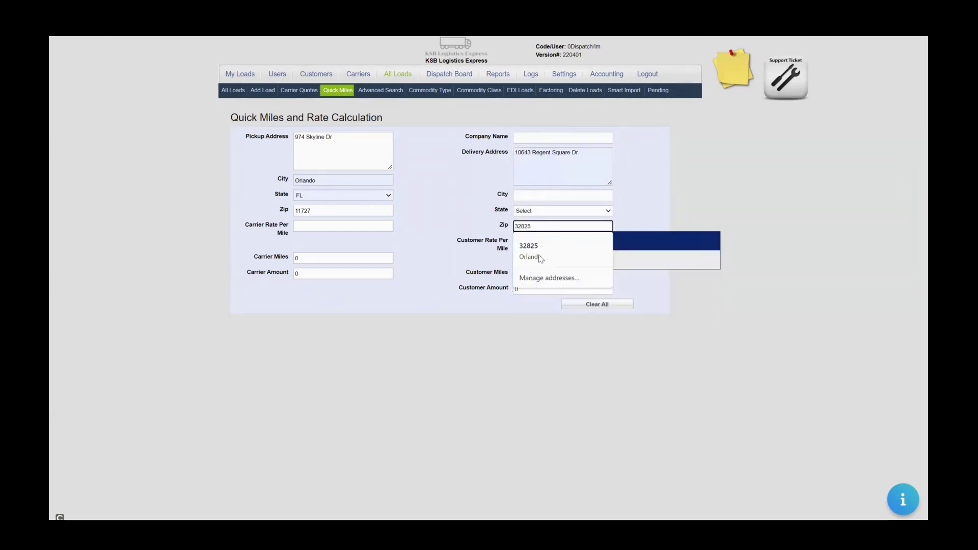
{"action": "left_click", "coordinate": [540, 258]}
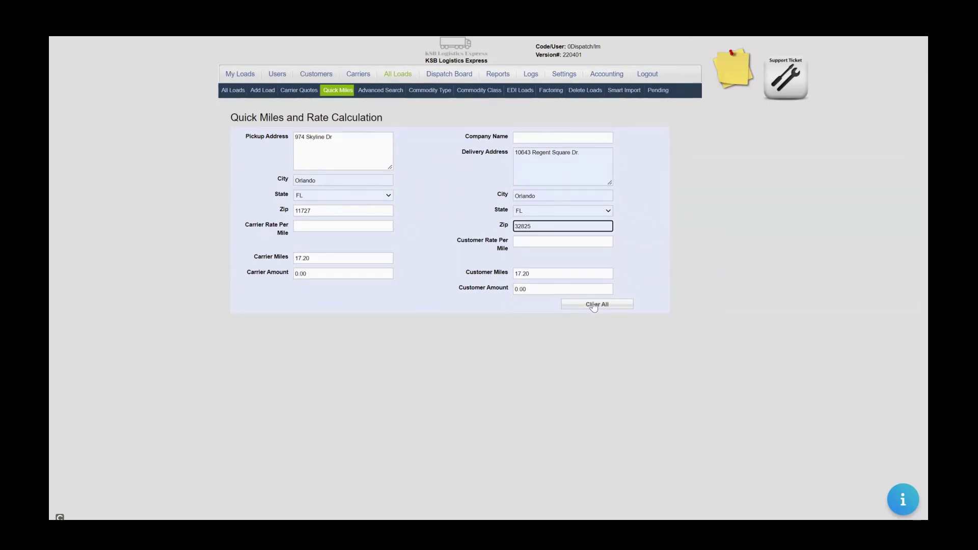
Select the 17.20 calculated miles, then clear all addresses and results.
{"action": "left_click", "coordinate": [540, 275]}
{"action": "double_click", "coordinate": [540, 275]}
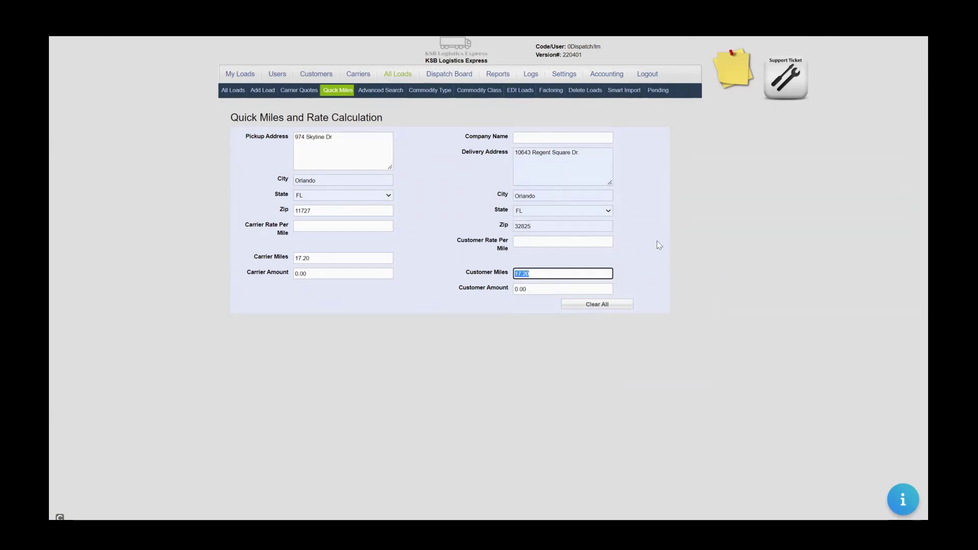
{"action": "left_click", "coordinate": [597, 304]}
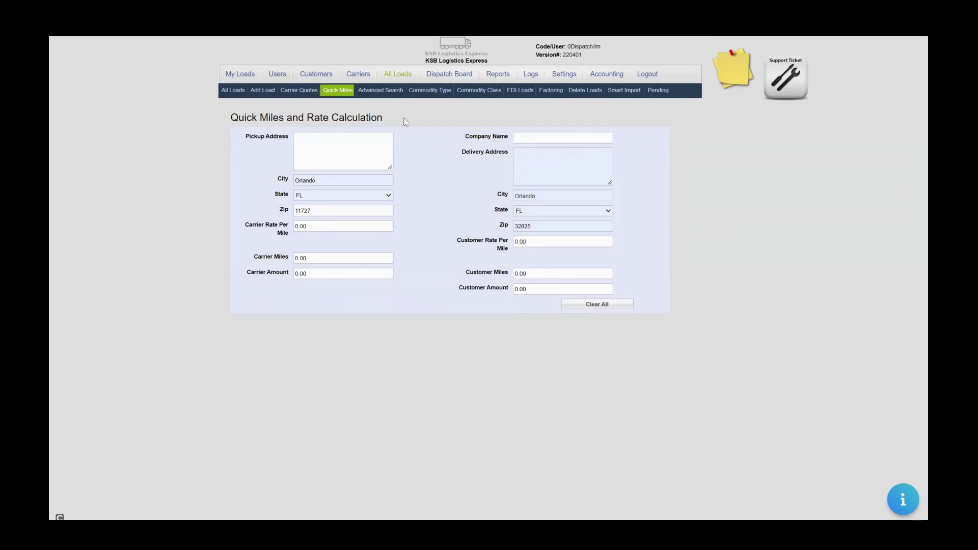
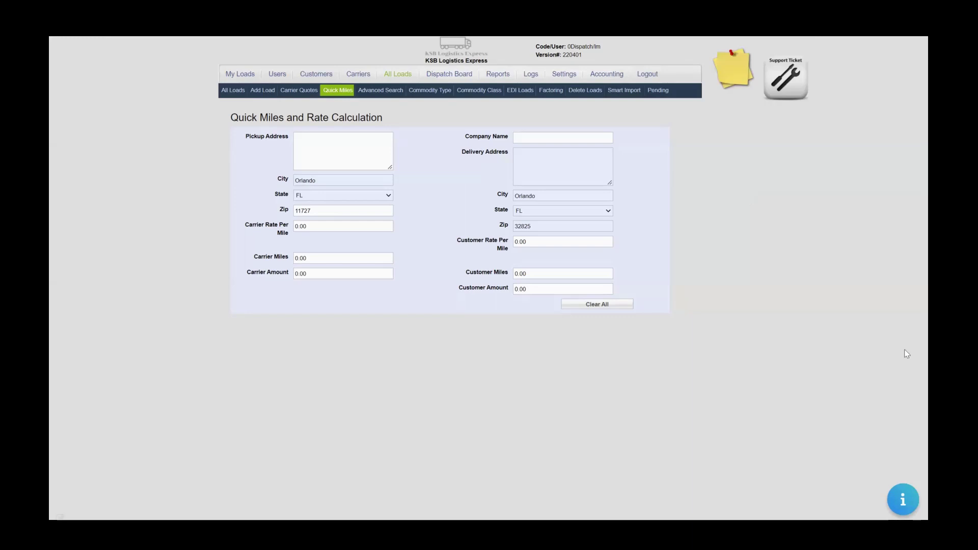
Open the help FAQ article on load-number letters, then search the knowledge base for 'Rate Confirmation'.
{"action": "left_click", "coordinate": [902, 503]}
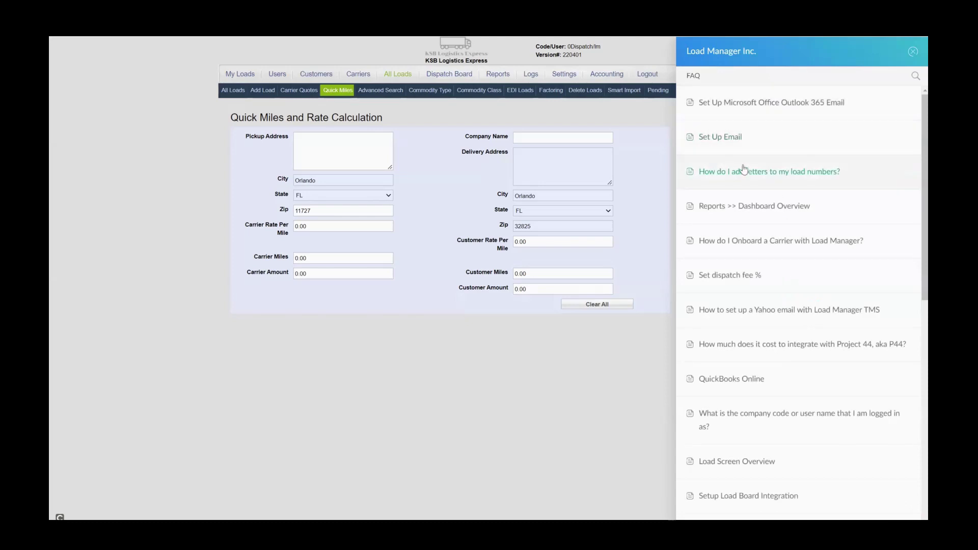
{"action": "left_click", "coordinate": [741, 174]}
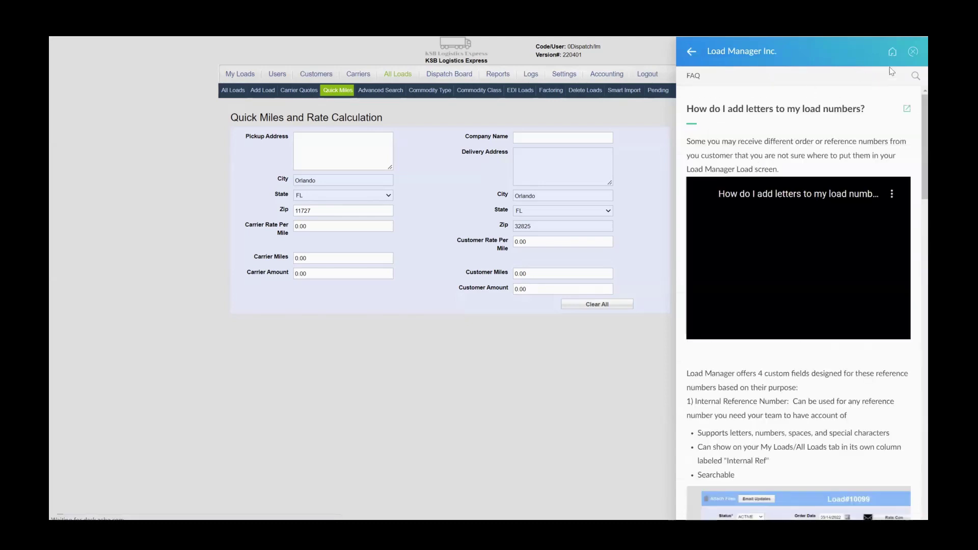
{"action": "left_click", "coordinate": [914, 77]}
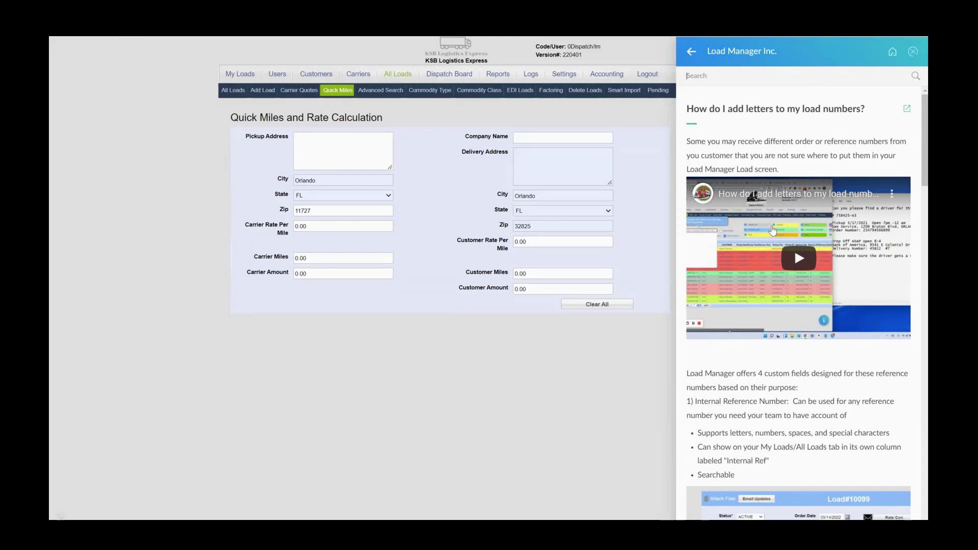
{"action": "type", "text": "RAte"}
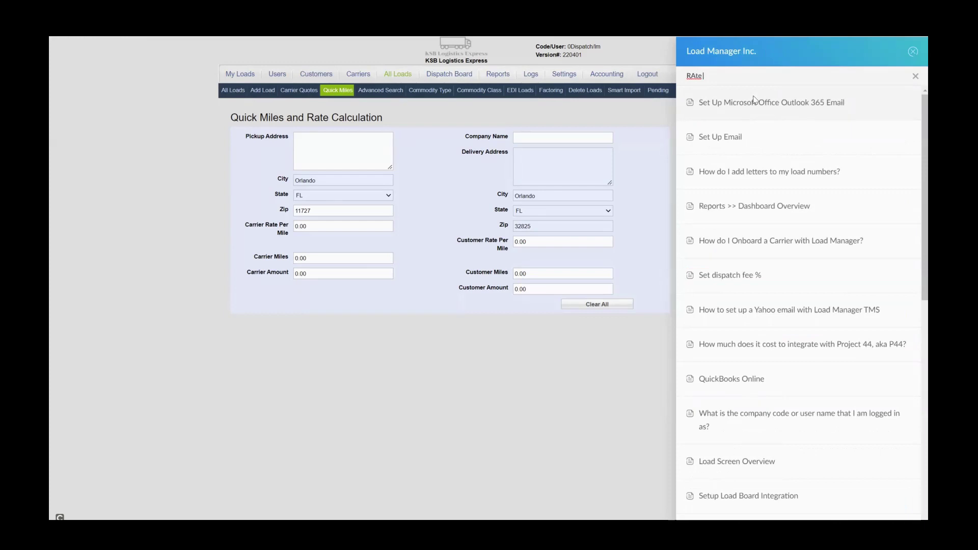
{"action": "key", "text": "BackSpace"}
{"action": "key", "text": "BackSpace"}
{"action": "key", "text": "BackSpace"}
{"action": "key", "text": "BackSpace"}
{"action": "type", "text": "RAte Confimr"}
{"action": "key", "text": "BackSpace"}
{"action": "key", "text": "BackSpace"}
{"action": "type", "text": "rmation"}
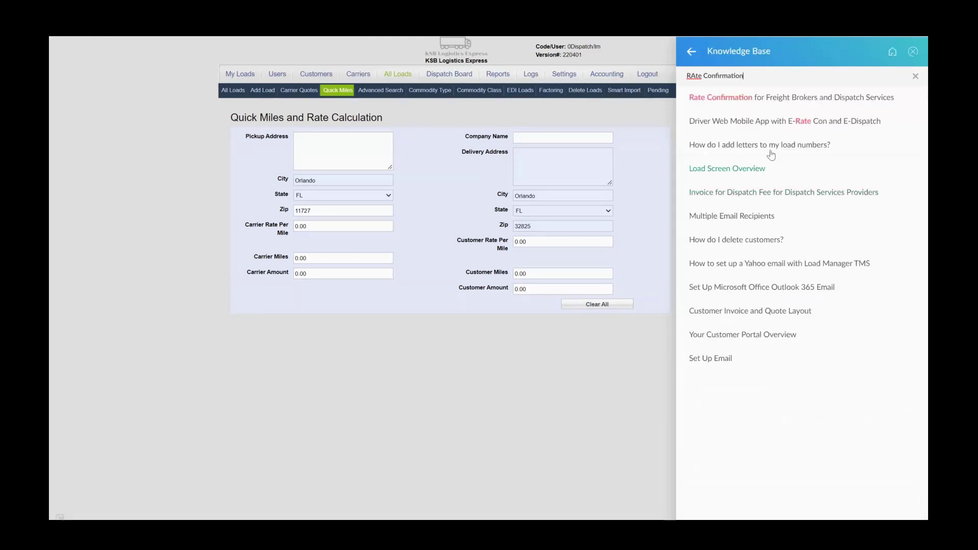
{"action": "left_click", "coordinate": [745, 105]}
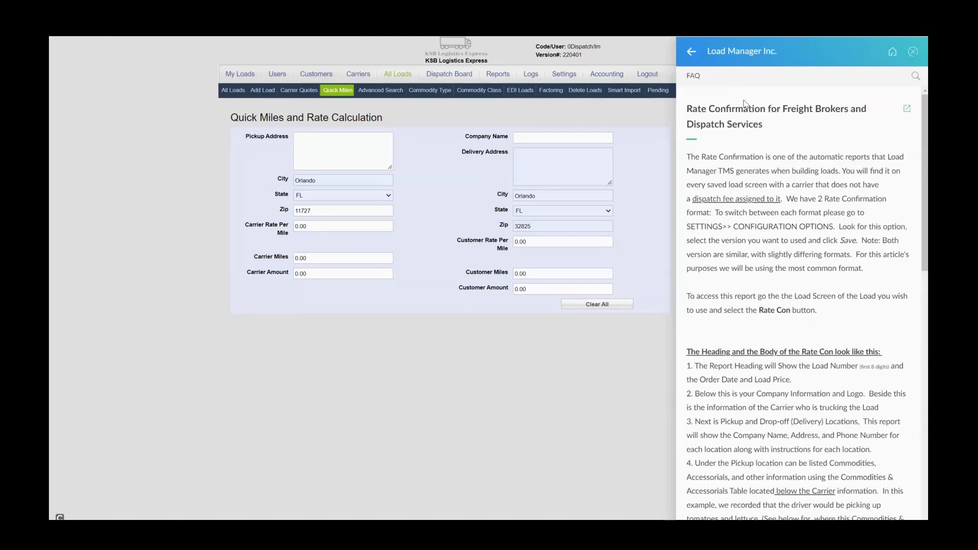
{"action": "scroll", "coordinate": [915, 198], "scroll_direction": "down", "scroll_amount": 3}
{"action": "scroll", "coordinate": [915, 198], "scroll_direction": "down", "scroll_amount": 3}
{"action": "scroll", "coordinate": [915, 198], "scroll_direction": "down", "scroll_amount": 2}
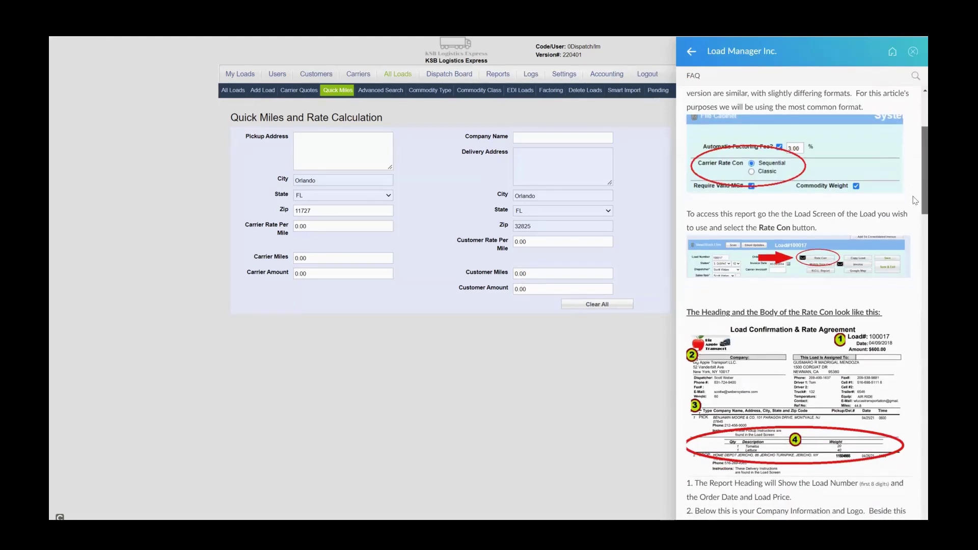
{"action": "scroll", "coordinate": [916, 204], "scroll_direction": "up", "scroll_amount": 3}
{"action": "scroll", "coordinate": [915, 214], "scroll_direction": "down", "scroll_amount": 5}
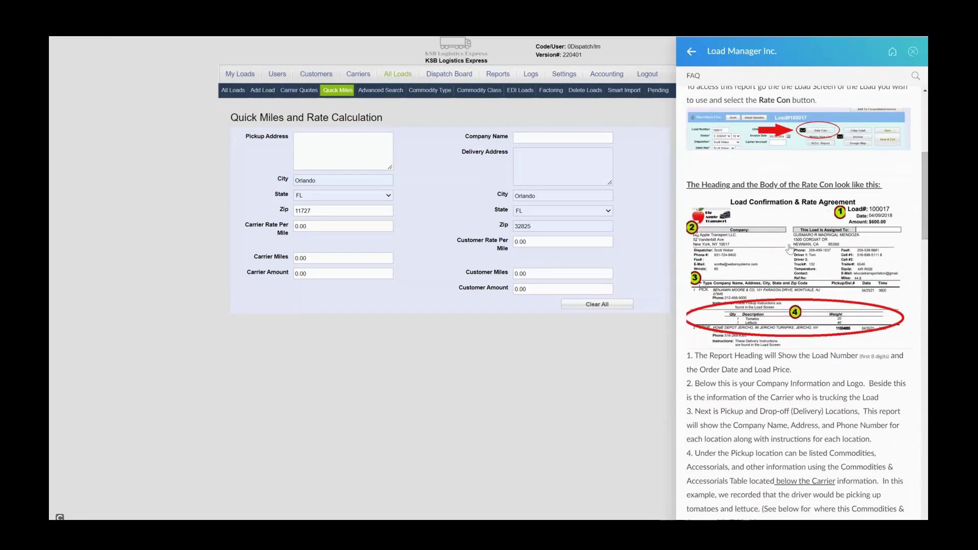
{"action": "left_click", "coordinate": [790, 247]}
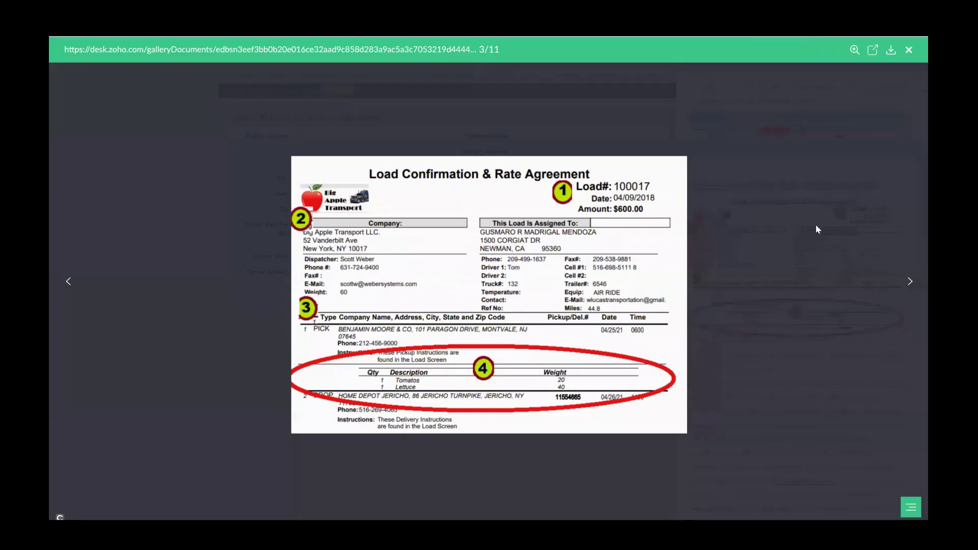
{"action": "left_click", "coordinate": [908, 50]}
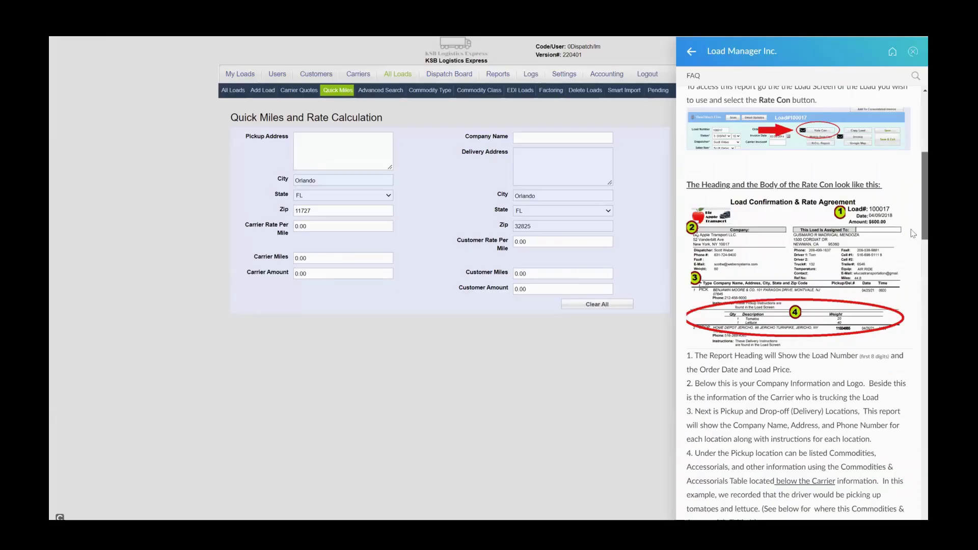
{"action": "scroll", "coordinate": [912, 234], "scroll_direction": "down", "scroll_amount": 4}
{"action": "scroll", "coordinate": [751, 292], "scroll_direction": "up", "scroll_amount": 5}
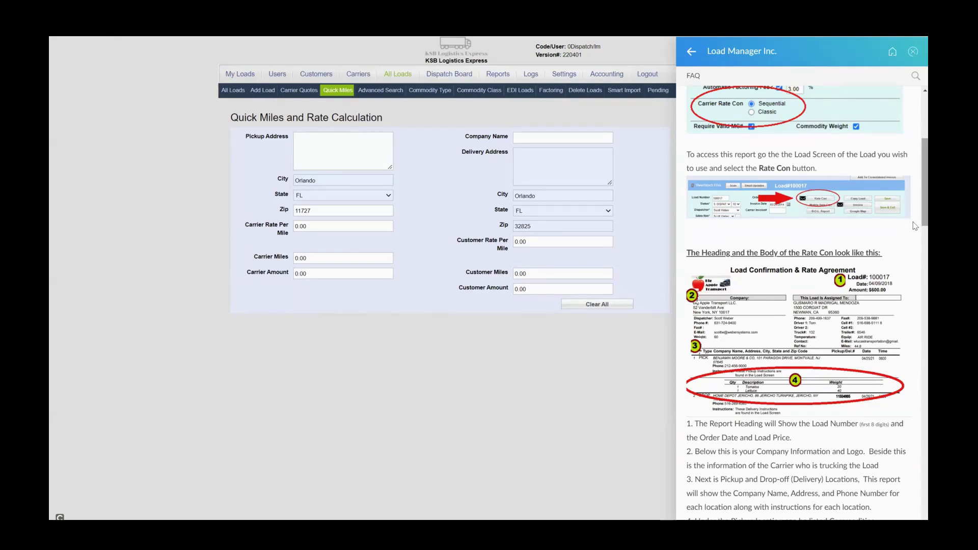
{"action": "scroll", "coordinate": [915, 226], "scroll_direction": "down", "scroll_amount": 4}
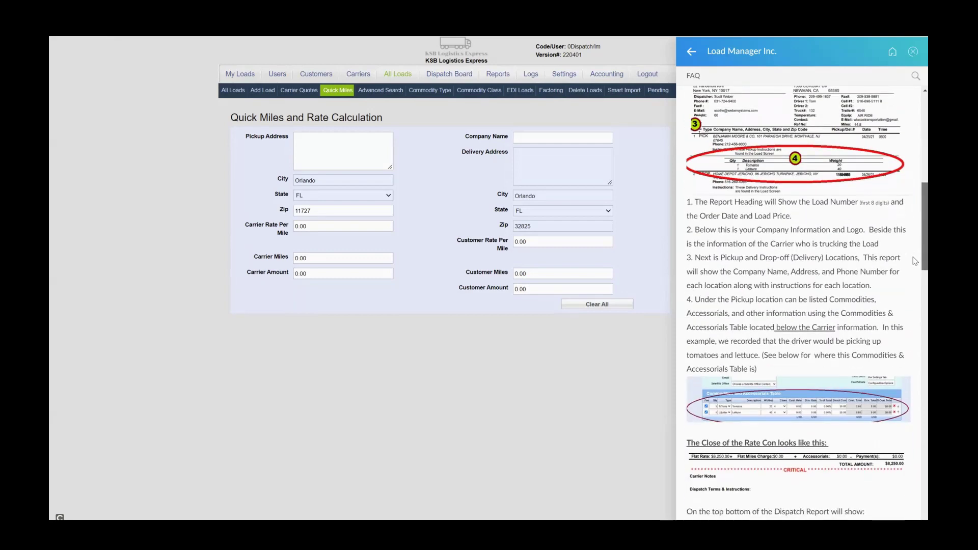
{"action": "scroll", "coordinate": [915, 264], "scroll_direction": "down", "scroll_amount": 1}
{"action": "scroll", "coordinate": [914, 244], "scroll_direction": "up", "scroll_amount": 7}
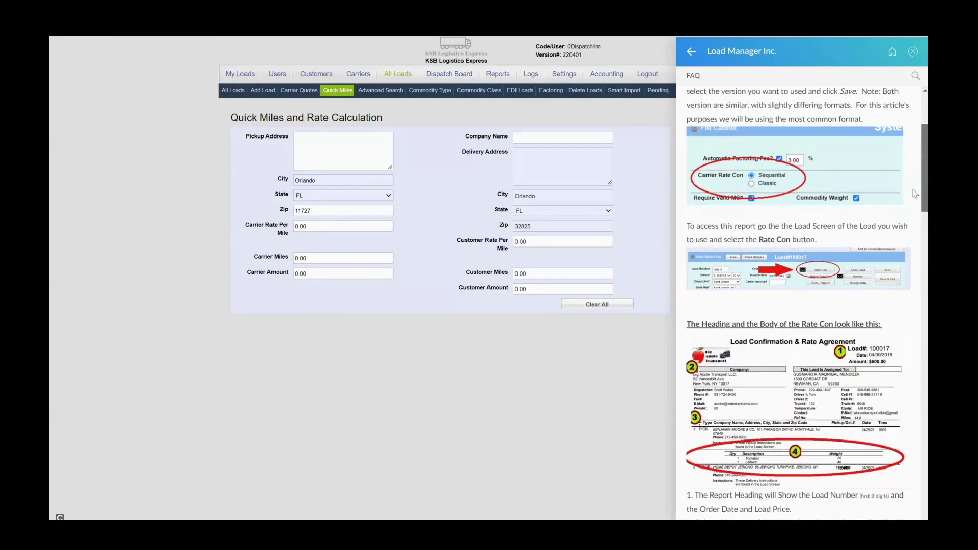
{"action": "scroll", "coordinate": [911, 217], "scroll_direction": "down", "scroll_amount": 2}
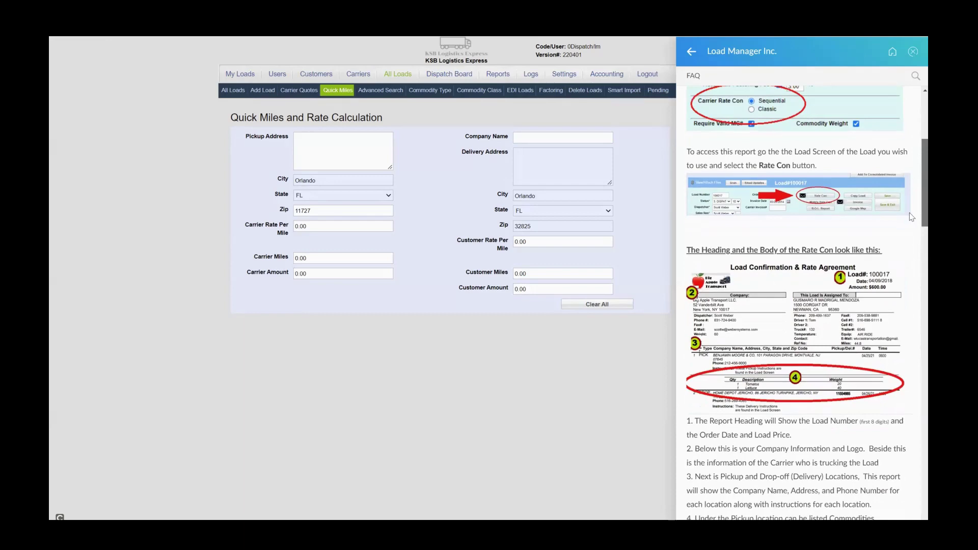
{"action": "scroll", "coordinate": [911, 217], "scroll_direction": "down", "scroll_amount": 1}
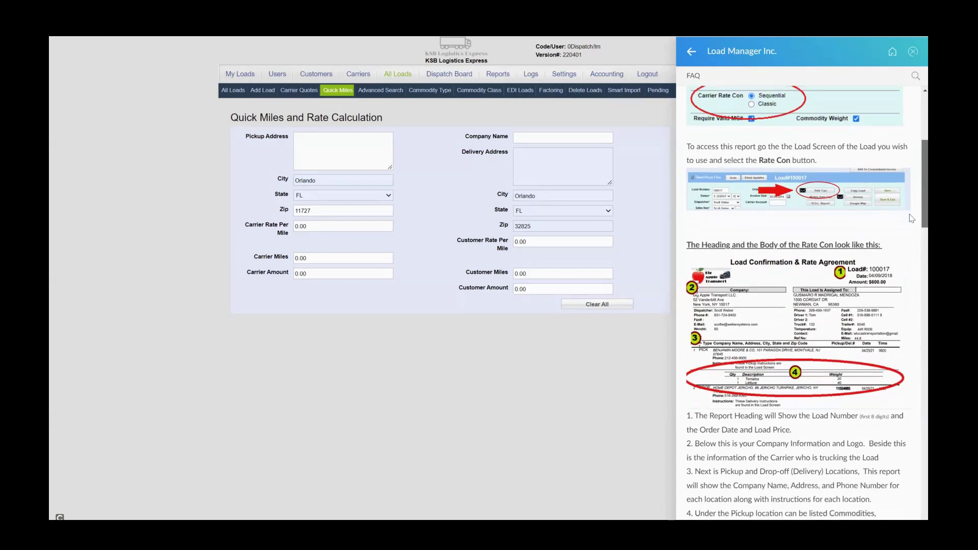
{"action": "scroll", "coordinate": [911, 218], "scroll_direction": "down", "scroll_amount": 3}
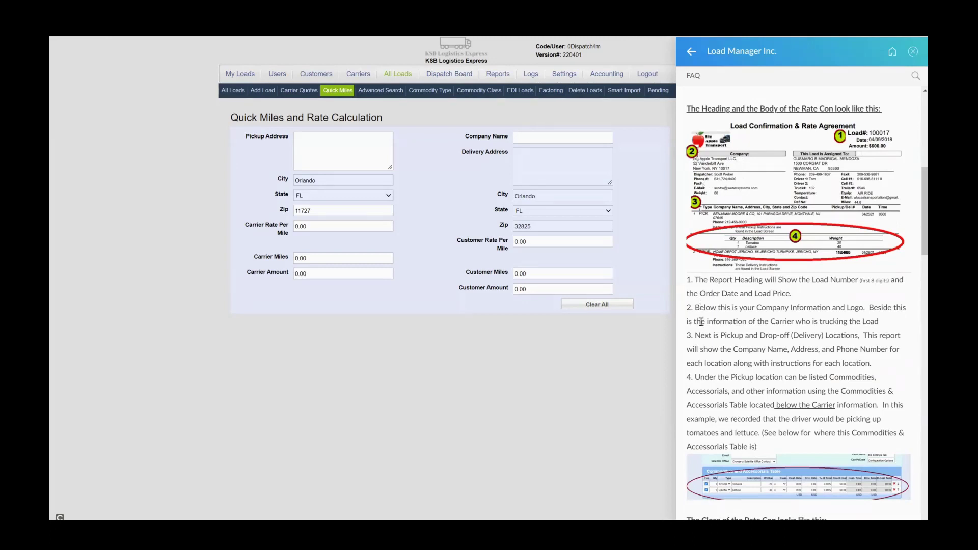
{"action": "left_click_drag", "start_coordinate": [695, 307], "coordinate": [897, 328]}
{"action": "left_click", "coordinate": [897, 328]}
{"action": "left_click_drag", "start_coordinate": [916, 196], "coordinate": [897, 77]}
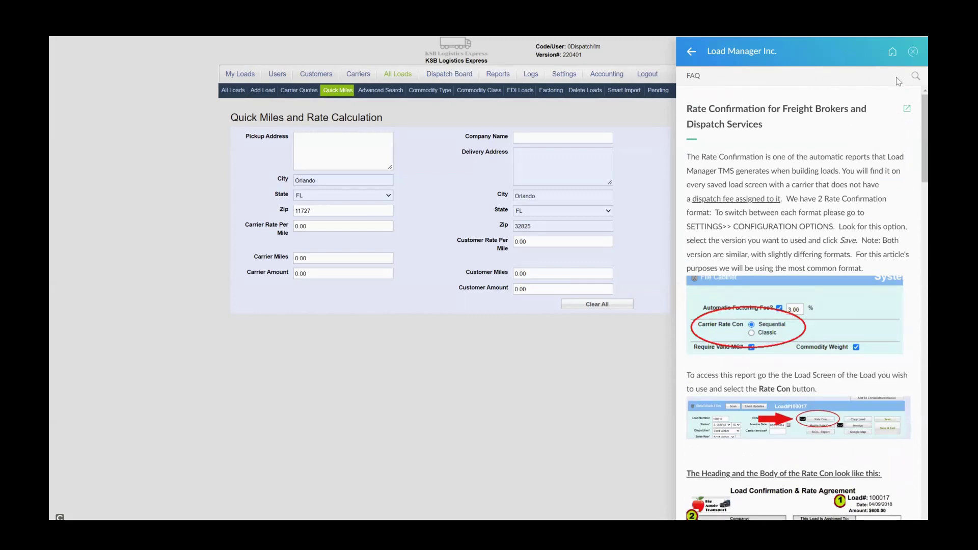
{"action": "left_click", "coordinate": [691, 51]}
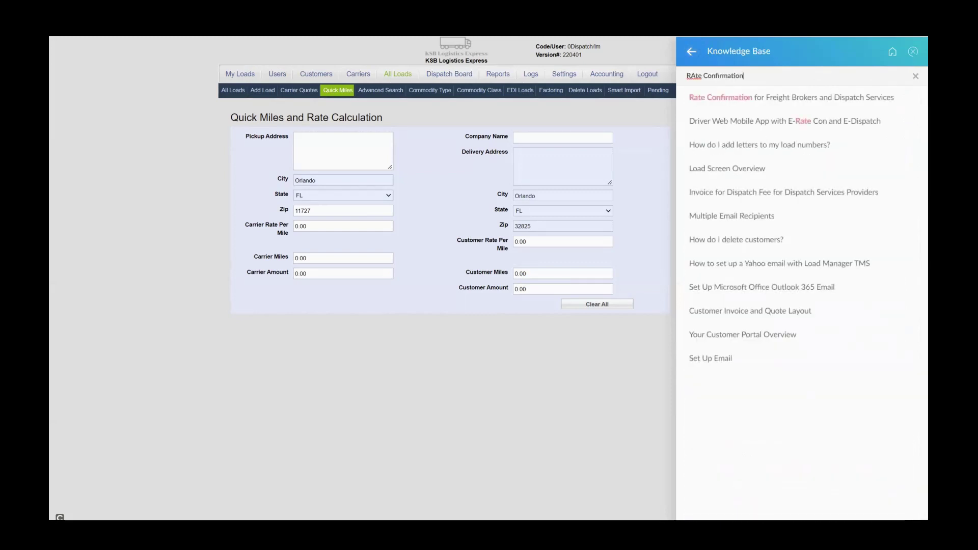
Read the 'Invoice for Dispatch Fee' help article, then close the help panel.
{"action": "left_click", "coordinate": [749, 194]}
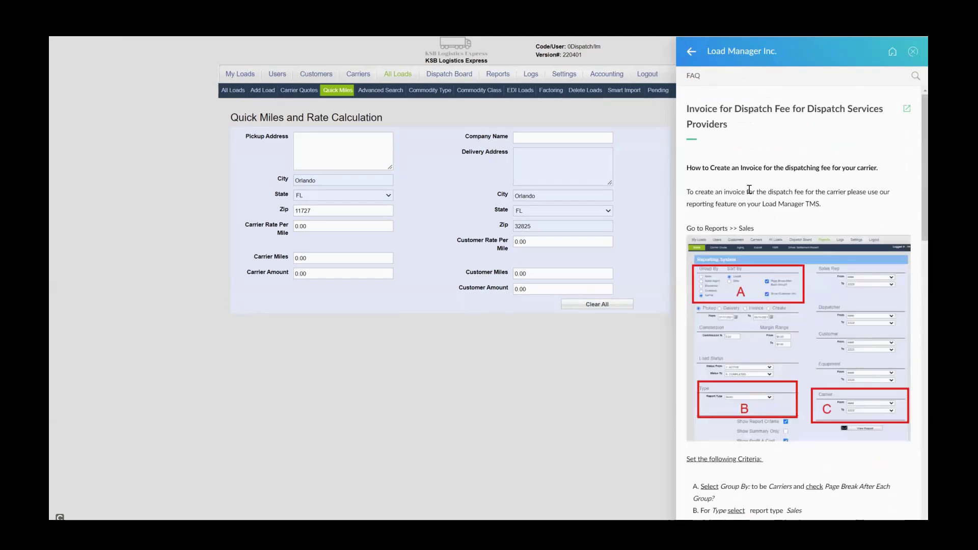
{"action": "key", "text": "Escape"}
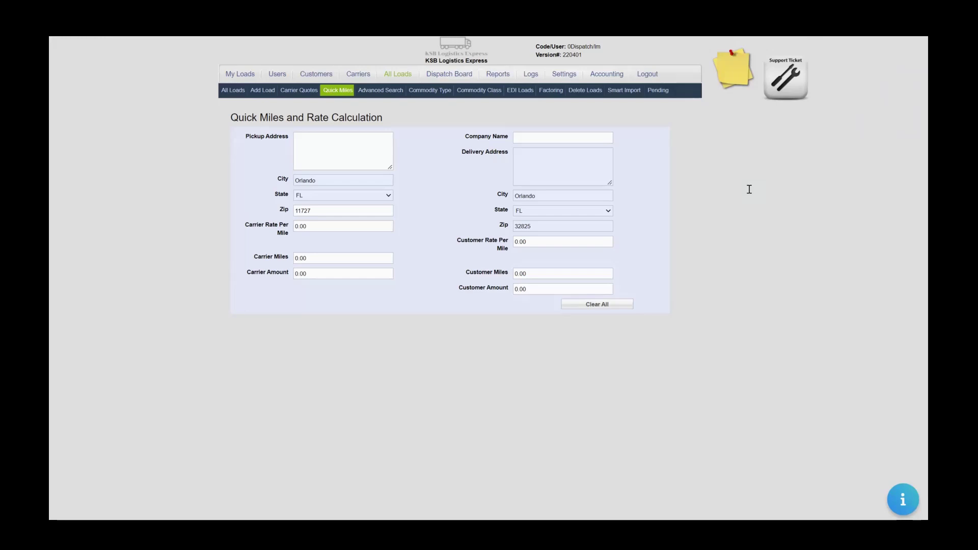
Return to My Loads and open the Load Manager tutorial playlist on YouTube.
{"action": "key", "text": "alt+Left"}
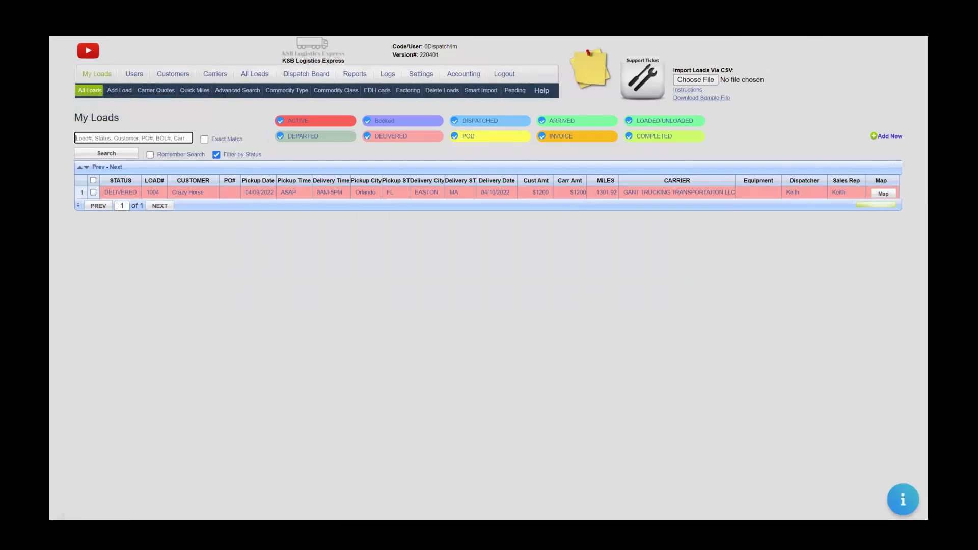
{"action": "left_click", "coordinate": [88, 52]}
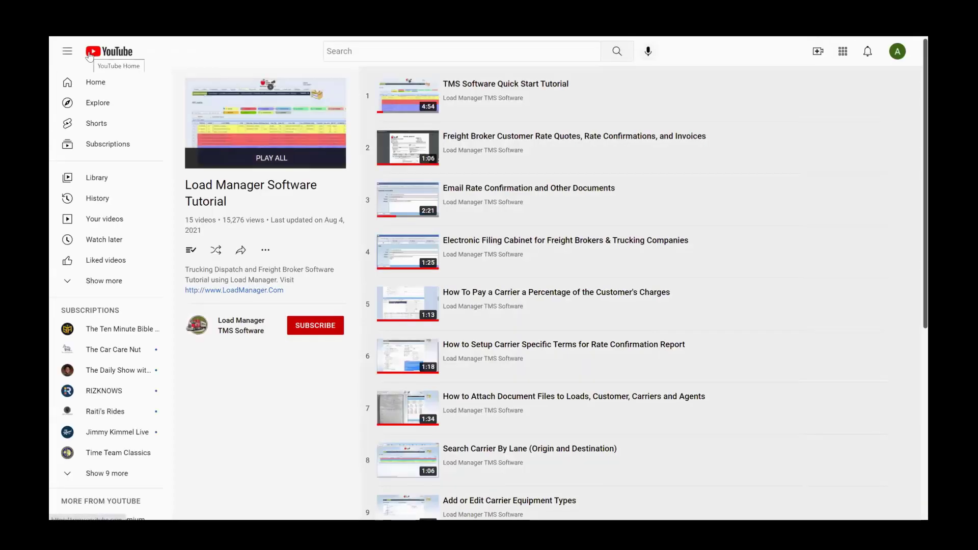
Go back from YouTube to the All Loads page listing the delivered Orlando-to-Easton load.
{"action": "key", "text": "alt+Left"}
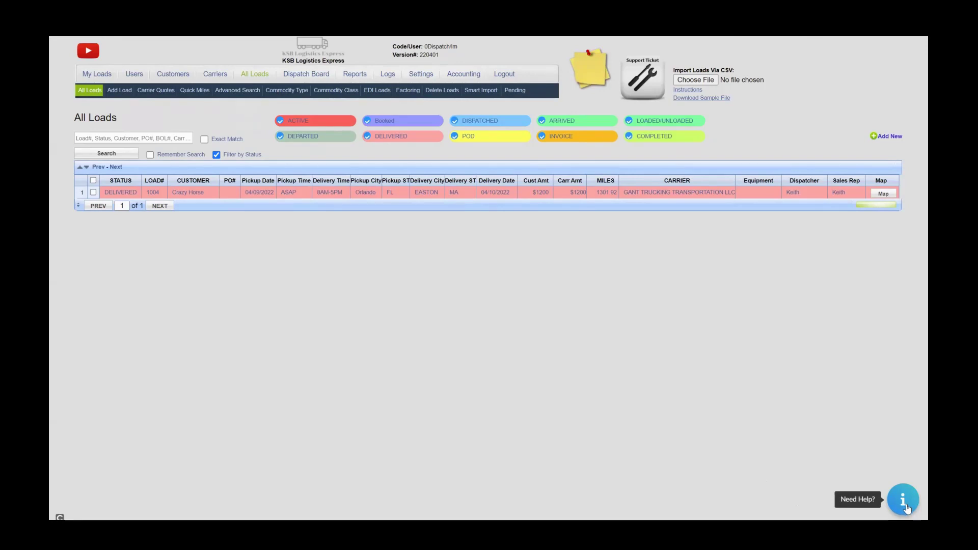
Glance at the Need Help FAQ and the Post Notes pad, then start a new support ticket.
{"action": "left_click", "coordinate": [903, 500]}
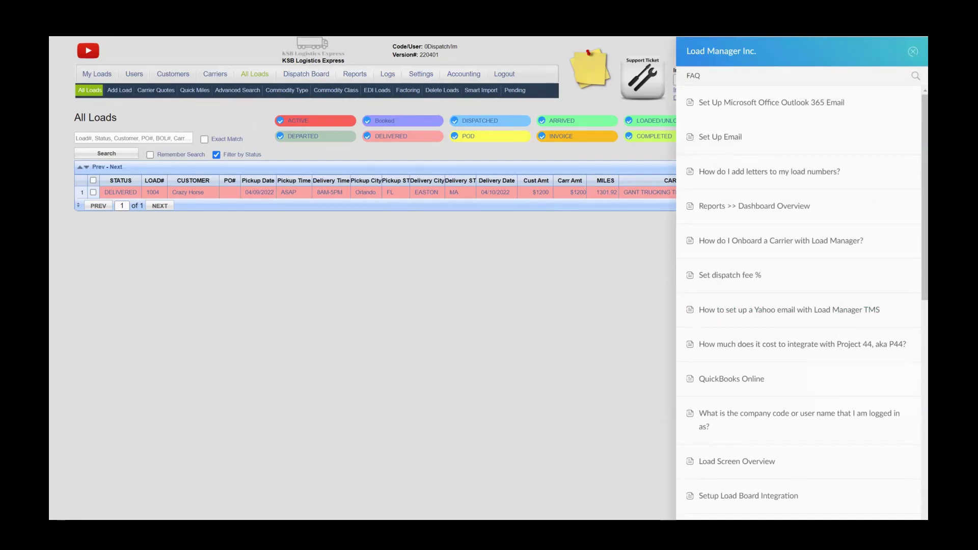
{"action": "left_click", "coordinate": [913, 51]}
{"action": "left_click", "coordinate": [590, 77]}
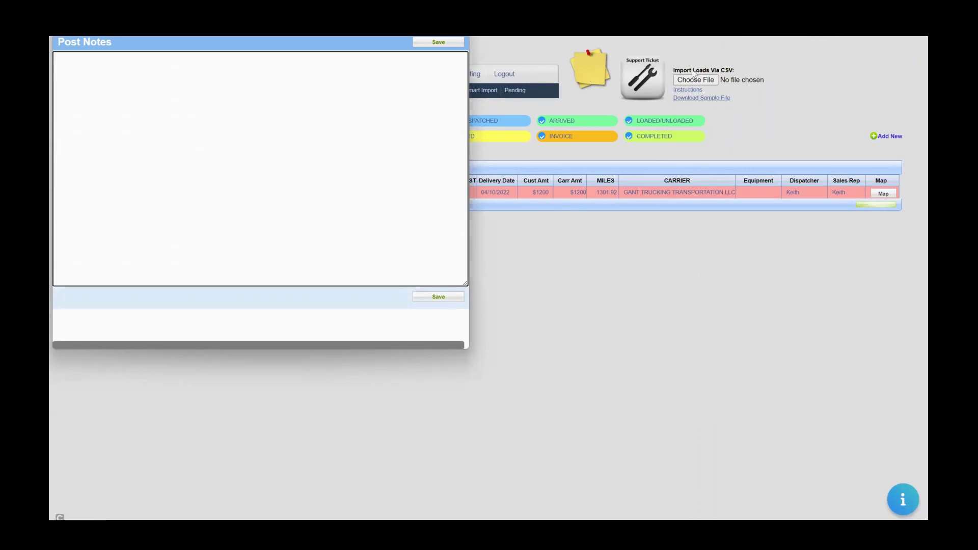
{"action": "left_click", "coordinate": [648, 80]}
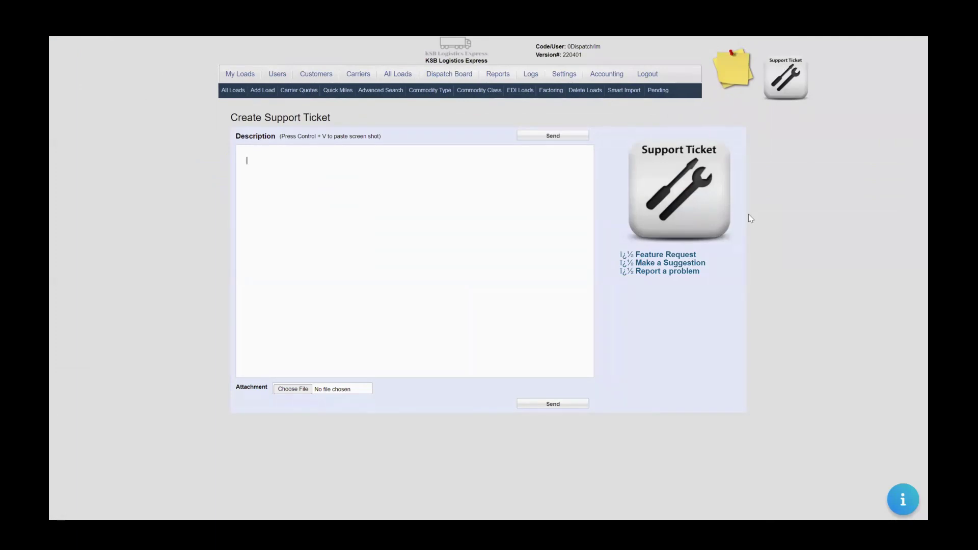
Begin the ticket description with 'I was wobnder', then bring up the Post Notes pad.
{"action": "type", "text": "I was wobnder"}
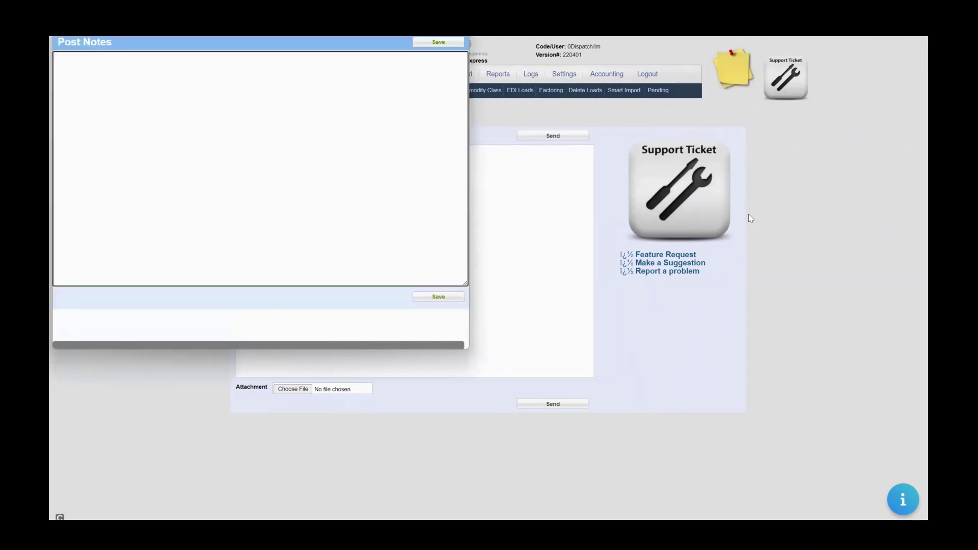
{"action": "left_click", "coordinate": [736, 72]}
{"action": "left_click", "coordinate": [733, 73]}
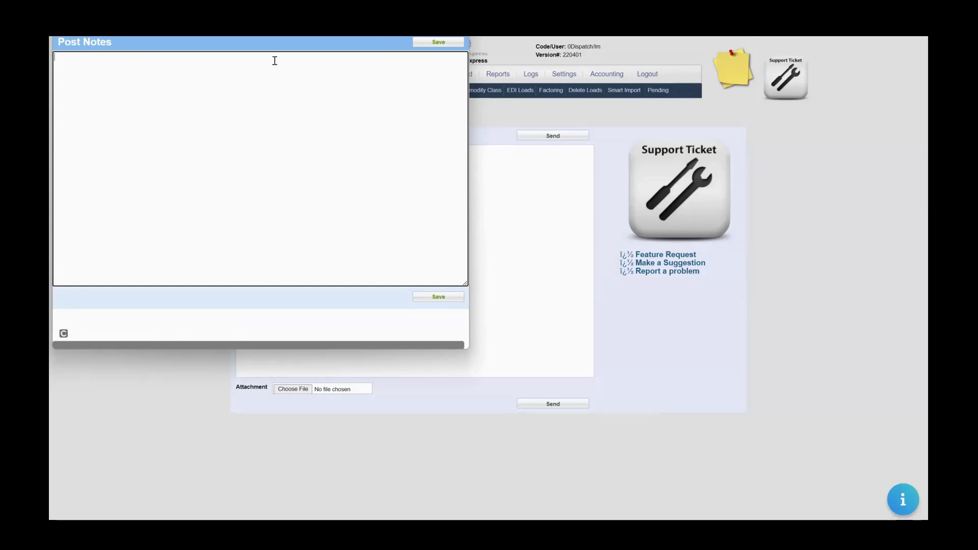
Write and save the personal note 'Check on Load 5967'.
{"action": "left_click_drag", "start_coordinate": [286, 37], "coordinate": [290, 35]}
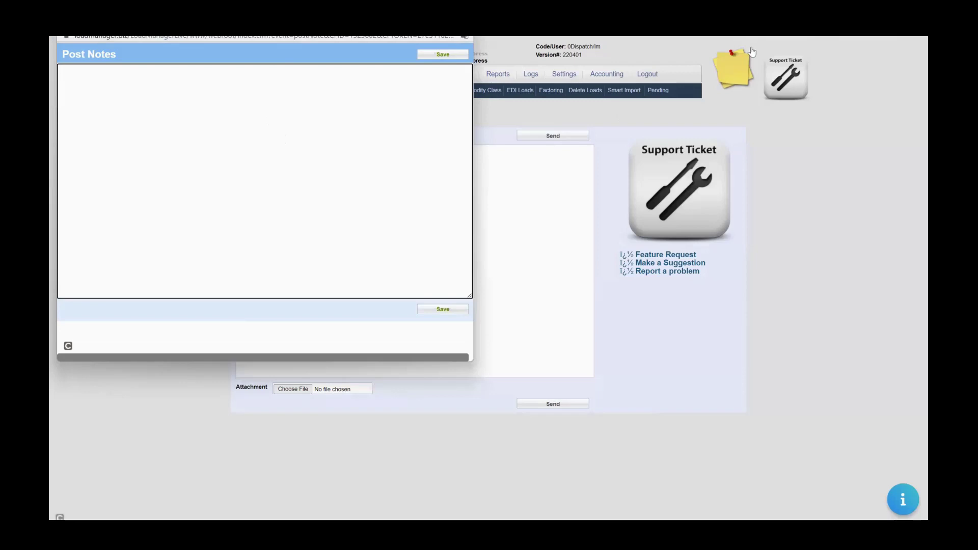
{"action": "left_click", "coordinate": [221, 122]}
{"action": "type", "text": "Note"}
{"action": "key", "text": "BackSpace"}
{"action": "key", "text": "BackSpace"}
{"action": "key", "text": "BackSpace"}
{"action": "key", "text": "BackSpace"}
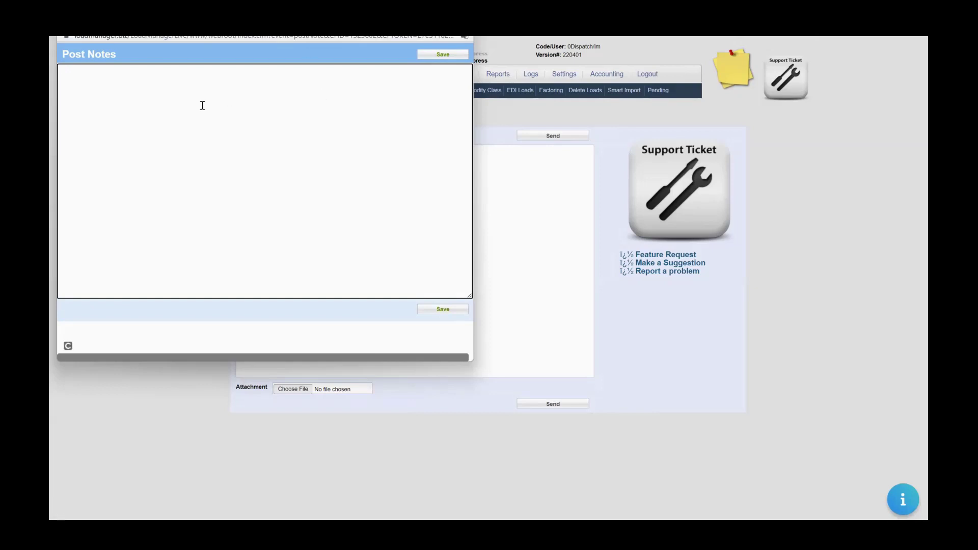
{"action": "key", "text": "ctrl+w"}
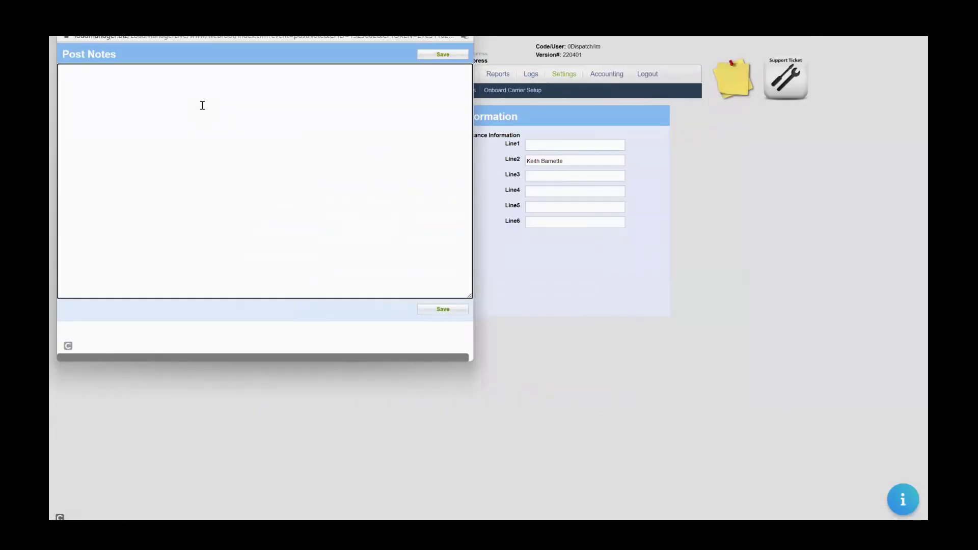
{"action": "type", "text": "Check on  Load 5967"}
{"action": "left_click", "coordinate": [451, 311]}
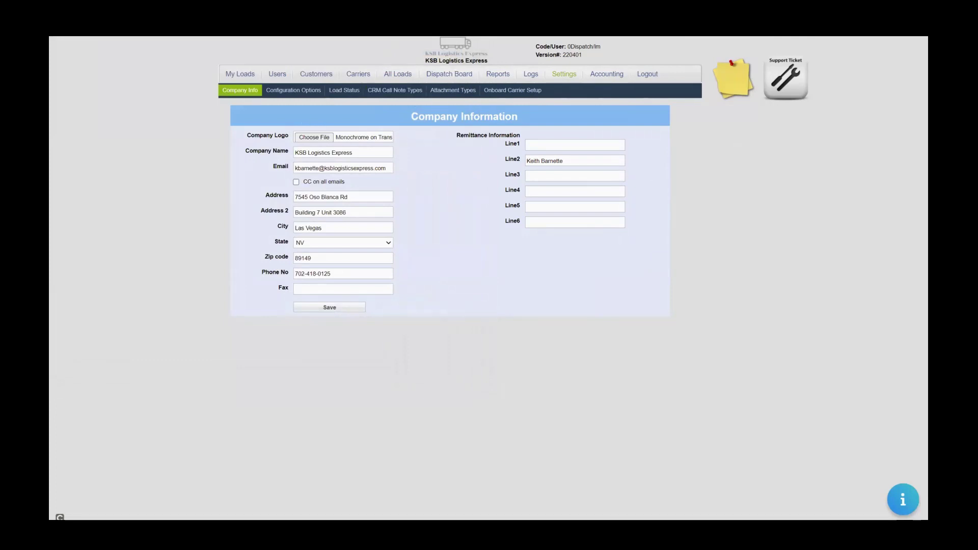
Reopen Post Notes to confirm the saved note, close it, and show Configuration Options.
{"action": "left_click", "coordinate": [736, 77]}
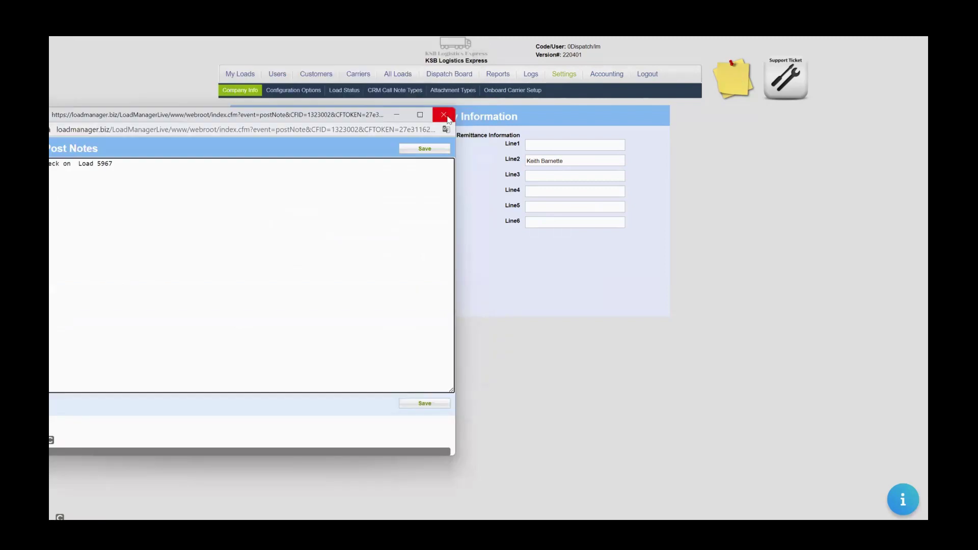
{"action": "left_click", "coordinate": [443, 114]}
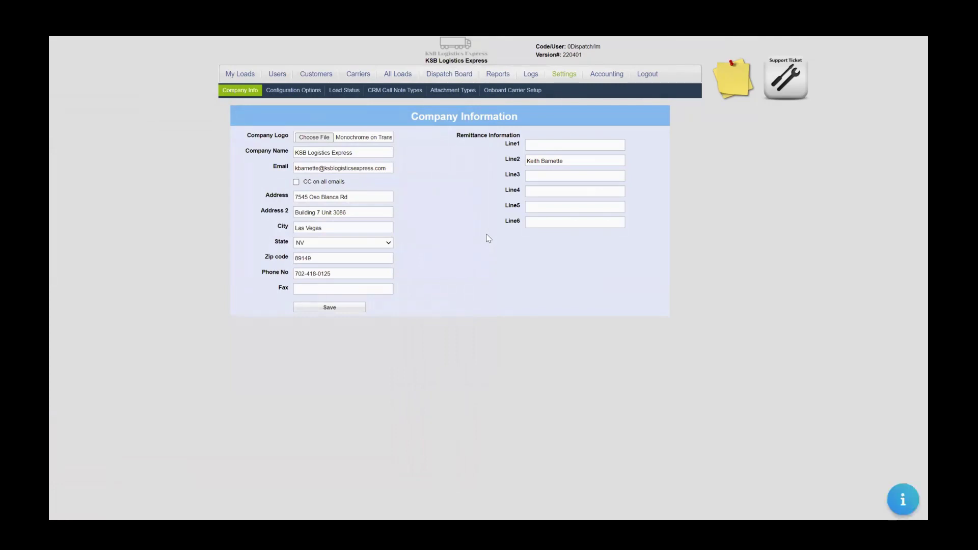
{"action": "left_click", "coordinate": [294, 91]}
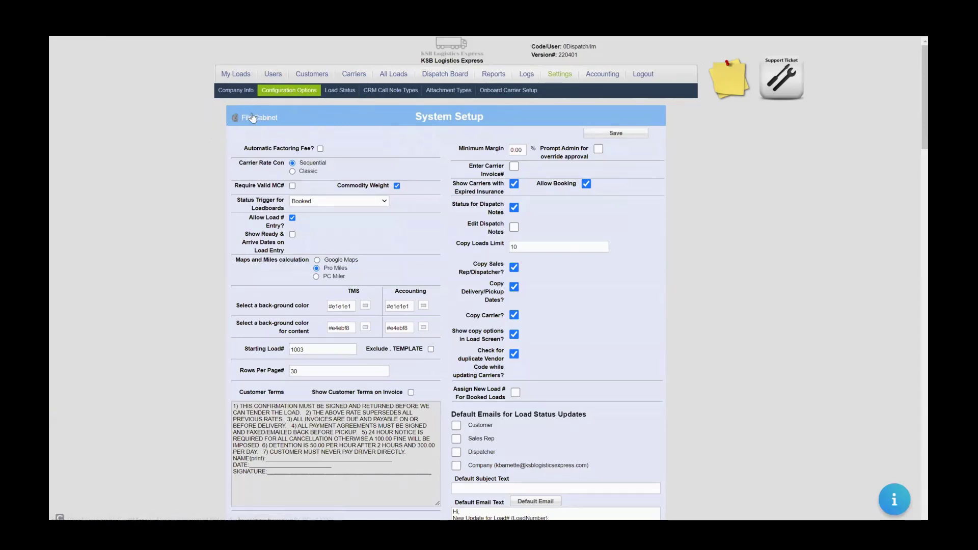
Open User1 under carrier GANT TRUCKING TRANSPORTATION LLC and dismiss its Attach Files uploader.
{"action": "left_click", "coordinate": [356, 75]}
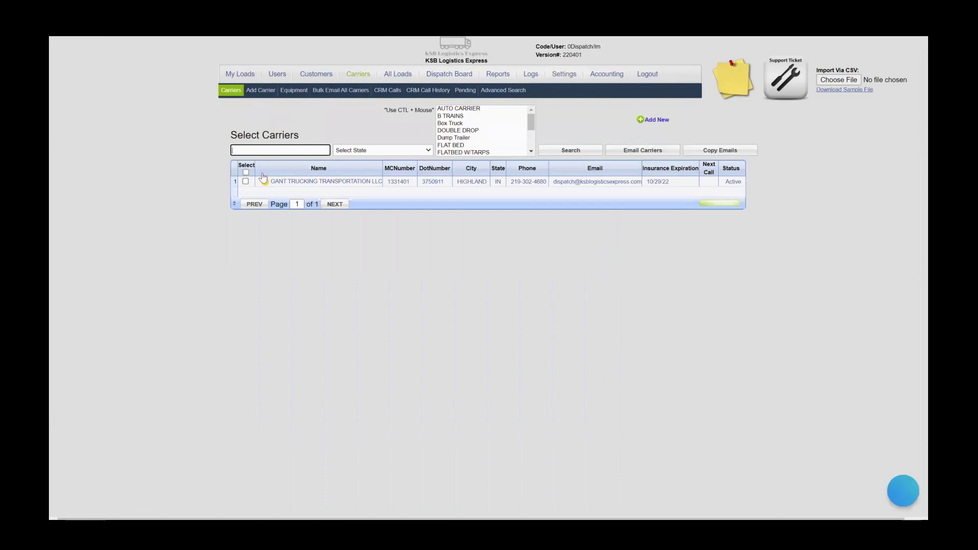
{"action": "left_click", "coordinate": [278, 182]}
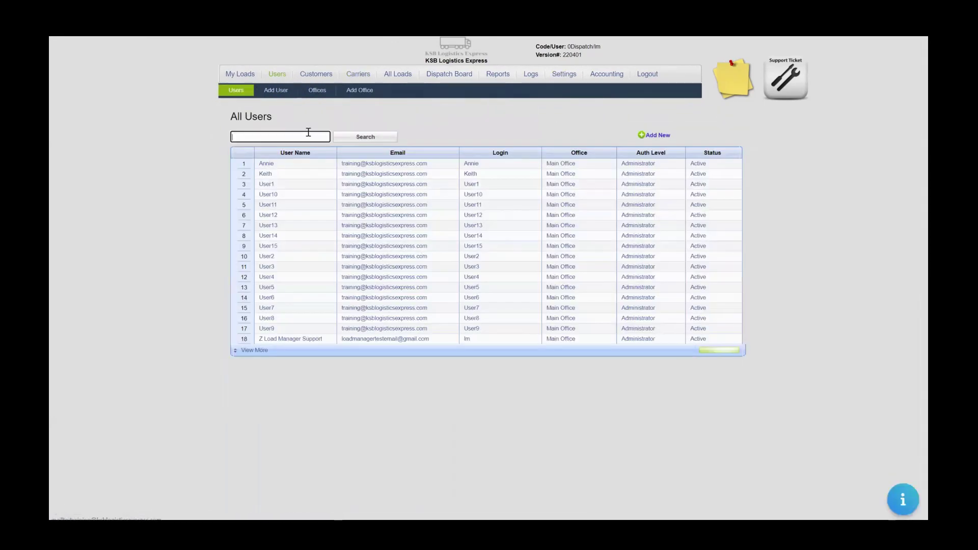
{"action": "left_click", "coordinate": [292, 186]}
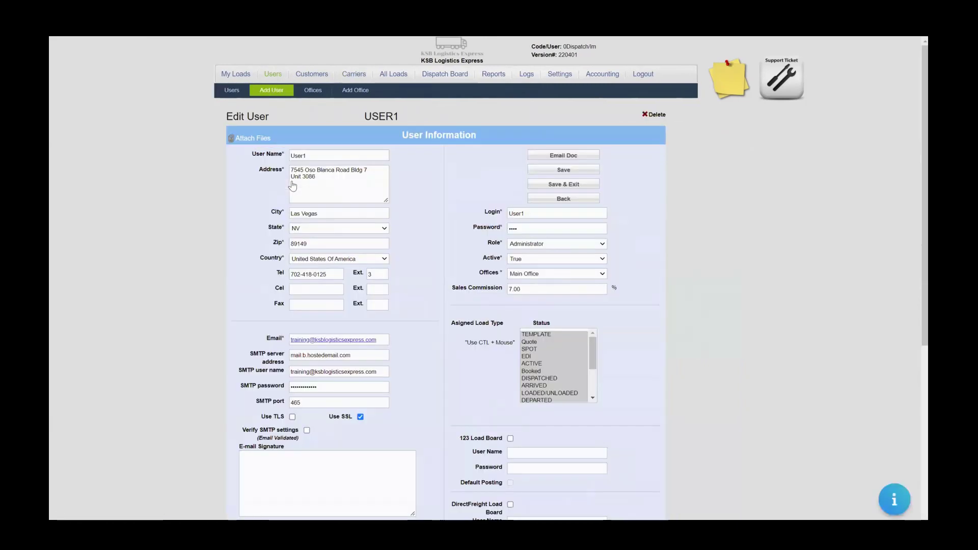
{"action": "left_click", "coordinate": [268, 141]}
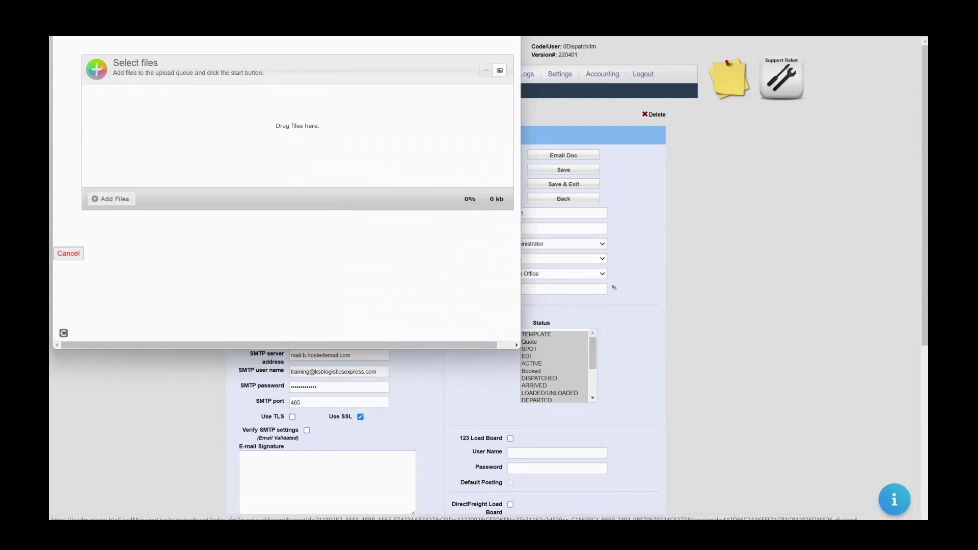
{"action": "left_click_drag", "start_coordinate": [282, 6], "coordinate": [246, 153]}
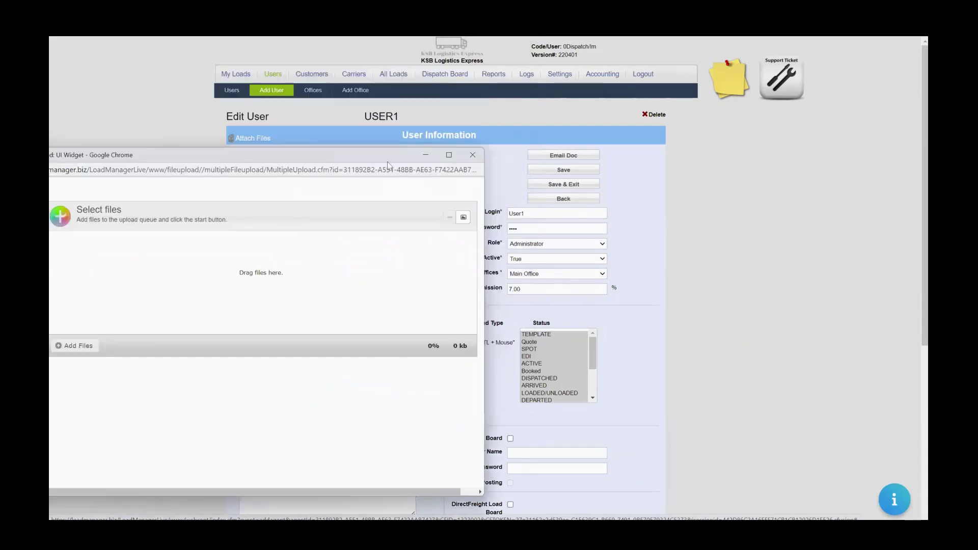
{"action": "left_click", "coordinate": [472, 156]}
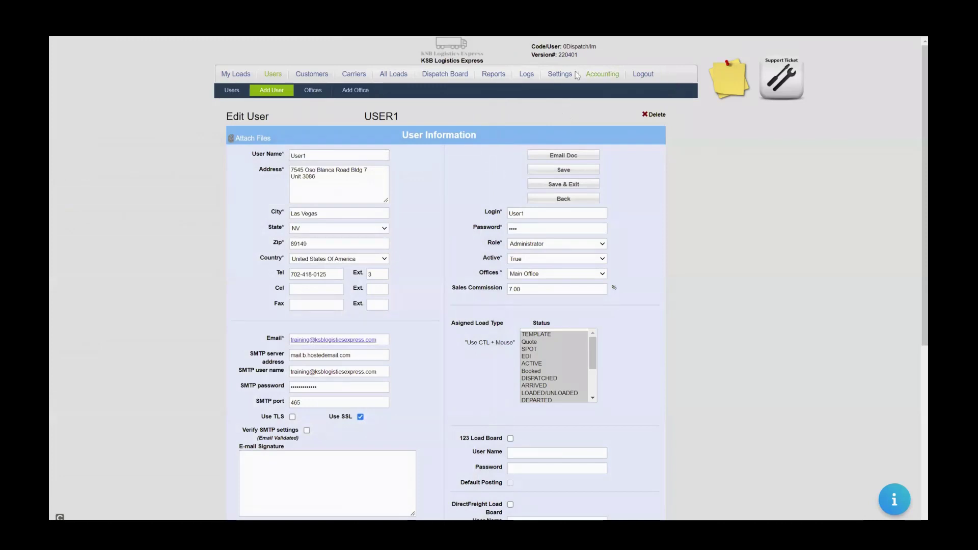
Browse Company Info, Configuration Options and Carrier Onboarding settings, then close the uploader and open Carriers.
{"action": "left_click", "coordinate": [560, 75]}
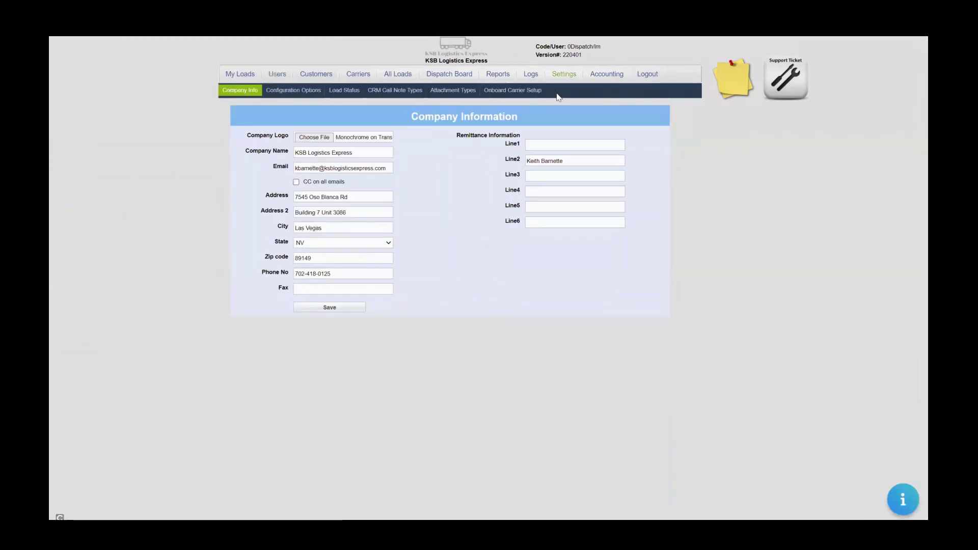
{"action": "left_click", "coordinate": [294, 90]}
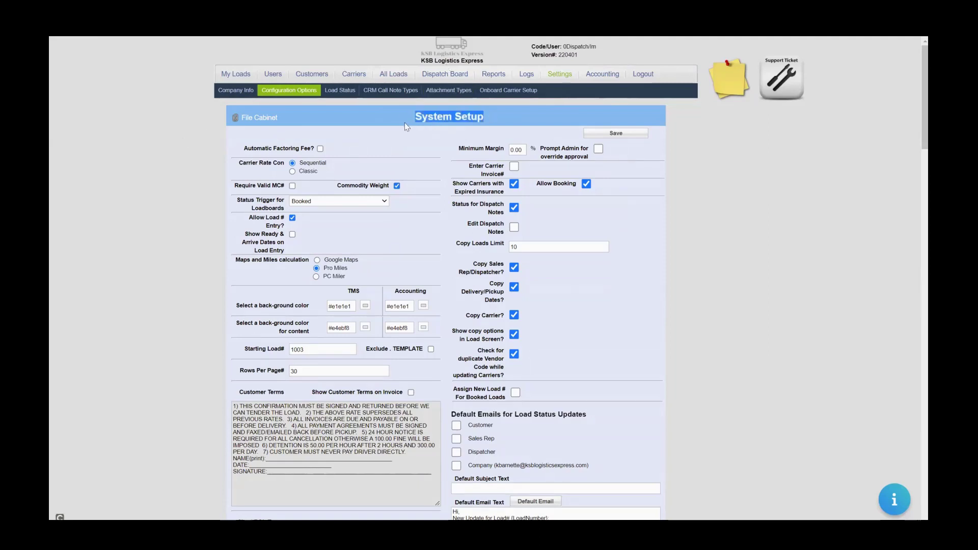
{"action": "left_click", "coordinate": [509, 90]}
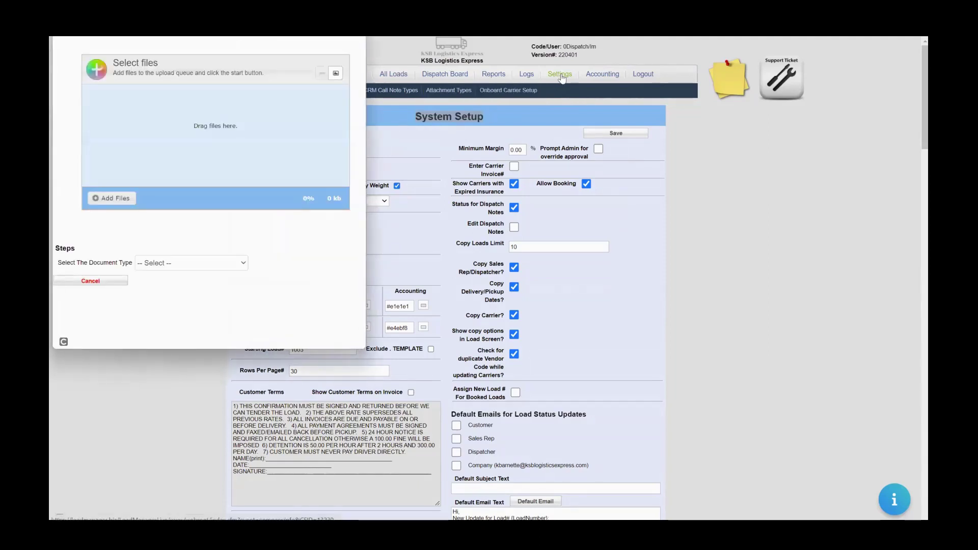
{"action": "left_click", "coordinate": [240, 90]}
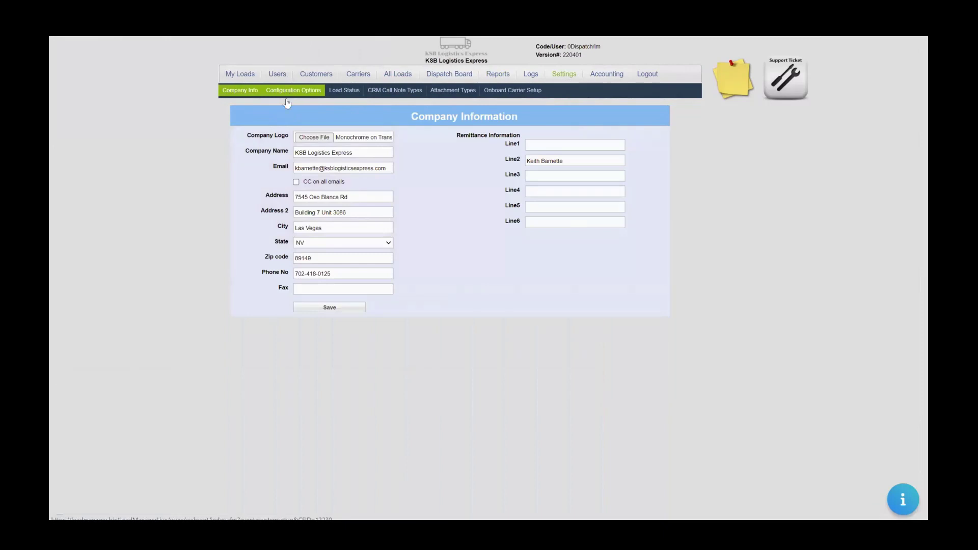
{"action": "left_click", "coordinate": [288, 94]}
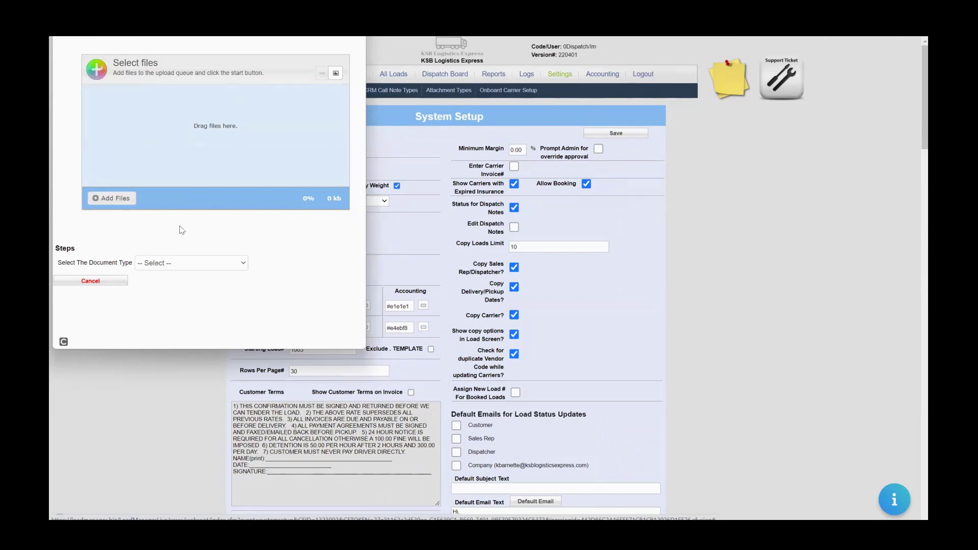
{"action": "left_click", "coordinate": [356, 24]}
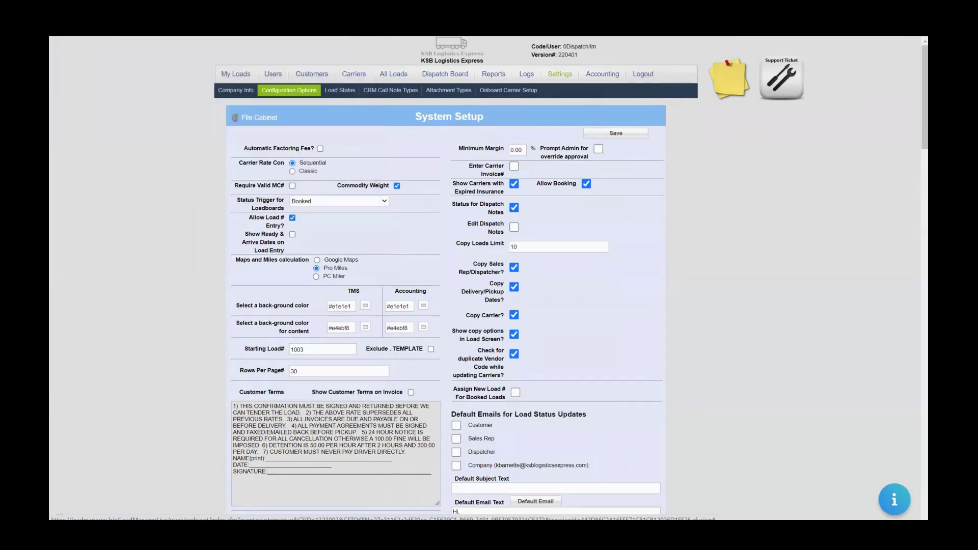
{"action": "left_click", "coordinate": [356, 75]}
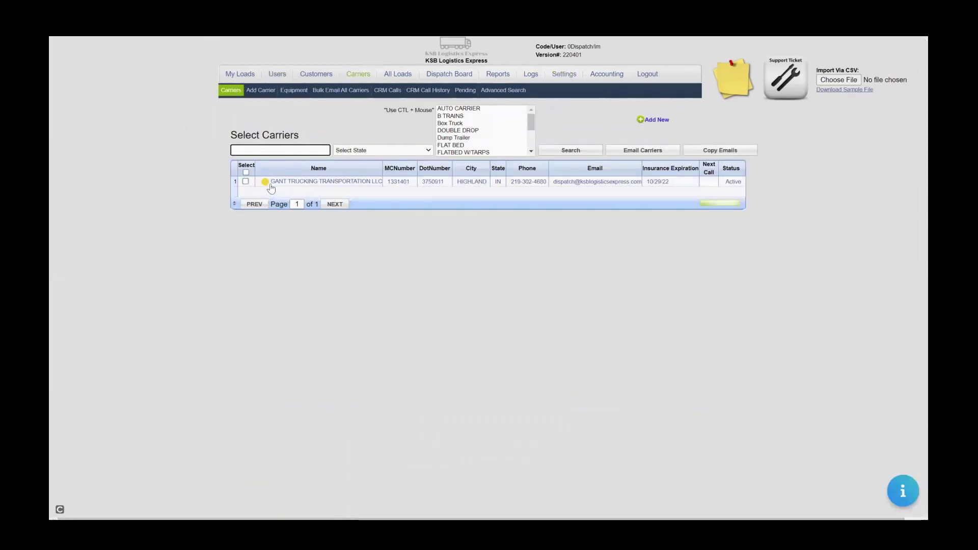
Review the GANT TRUCKING carrier record and a user profile, then start a new support ticket.
{"action": "left_click", "coordinate": [272, 184]}
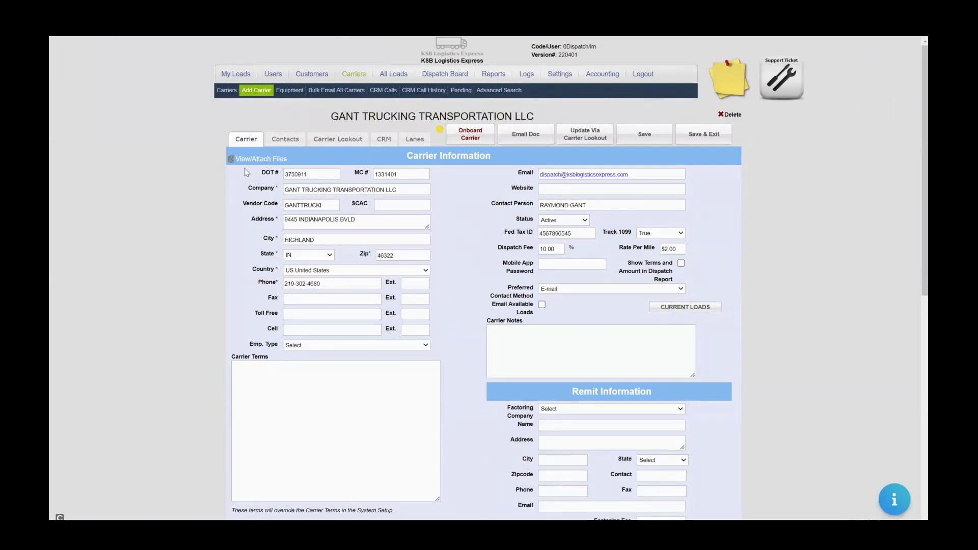
{"action": "left_click", "coordinate": [274, 74]}
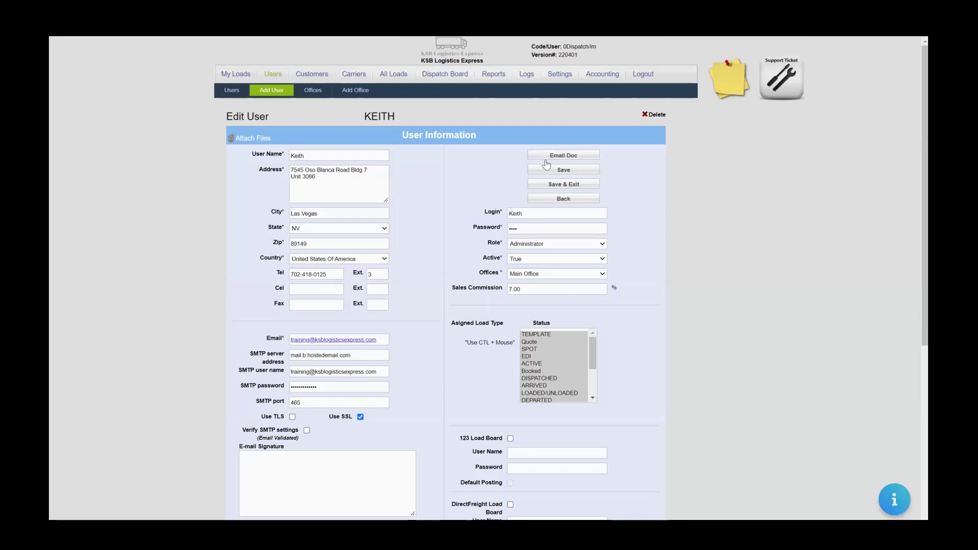
{"action": "left_click", "coordinate": [778, 88]}
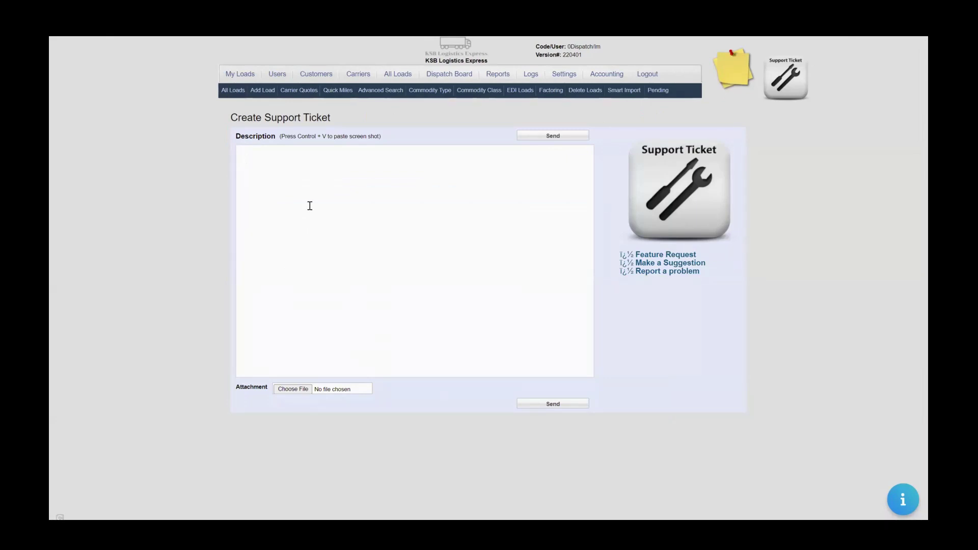
Type and erase test text in the ticket Description, leaving it empty, then open Factoring.
{"action": "type", "text": "what is the factoring"}
{"action": "key", "text": "BackSpace"}
{"action": "key", "text": "BackSpace"}
{"action": "key", "text": "BackSpace"}
{"action": "key", "text": "BackSpace"}
{"action": "key", "text": "BackSpace"}
{"action": "key", "text": "BackSpace"}
{"action": "key", "text": "BackSpace"}
{"action": "key", "text": "BackSpace"}
{"action": "key", "text": "BackSpace"}
{"action": "key", "text": "BackSpace"}
{"action": "key", "text": "BackSpace"}
{"action": "key", "text": "BackSpace"}
{"action": "key", "text": "BackSpace"}
{"action": "key", "text": "BackSpace"}
{"action": "key", "text": "BackSpace"}
{"action": "key", "text": "BackSpace"}
{"action": "key", "text": "BackSpace"}
{"action": "key", "text": "BackSpace"}
{"action": "key", "text": "BackSpace"}
{"action": "key", "text": "BackSpace"}
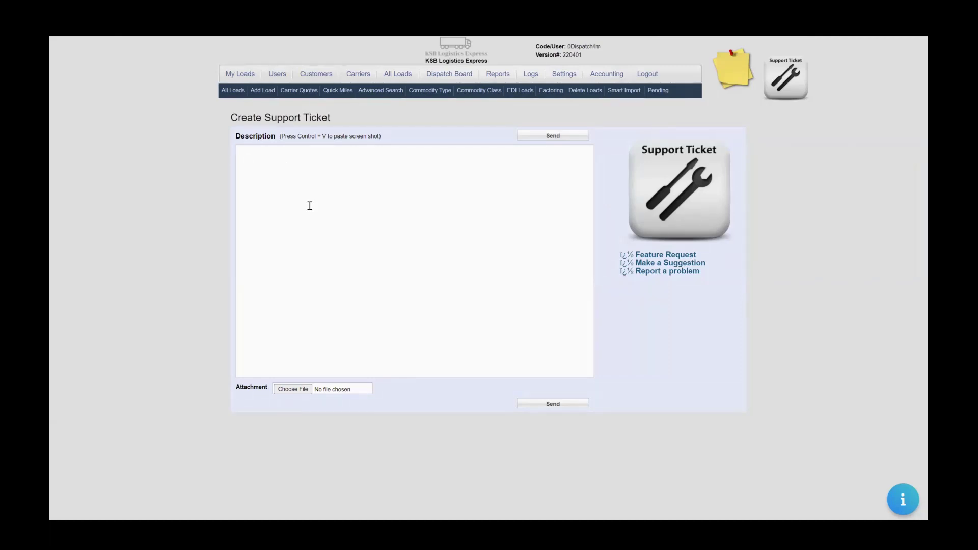
{"action": "type", "text": "user ticket"}
{"action": "key", "text": "BackSpace"}
{"action": "key", "text": "BackSpace"}
{"action": "key", "text": "BackSpace"}
{"action": "key", "text": "BackSpace"}
{"action": "key", "text": "BackSpace"}
{"action": "key", "text": "BackSpace"}
{"action": "key", "text": "BackSpace"}
{"action": "key", "text": "BackSpace"}
{"action": "key", "text": "BackSpace"}
{"action": "key", "text": "BackSpace"}
{"action": "key", "text": "BackSpace"}
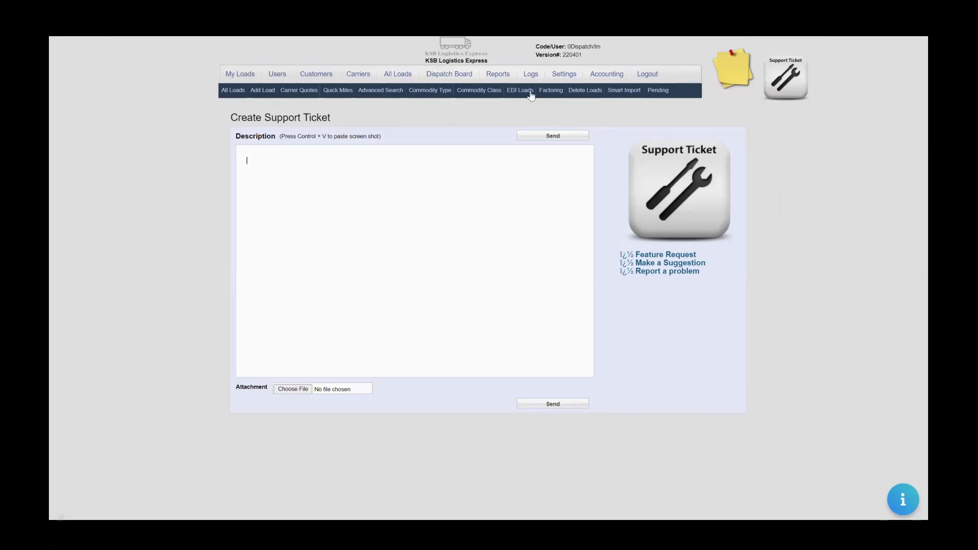
{"action": "left_click", "coordinate": [551, 91]}
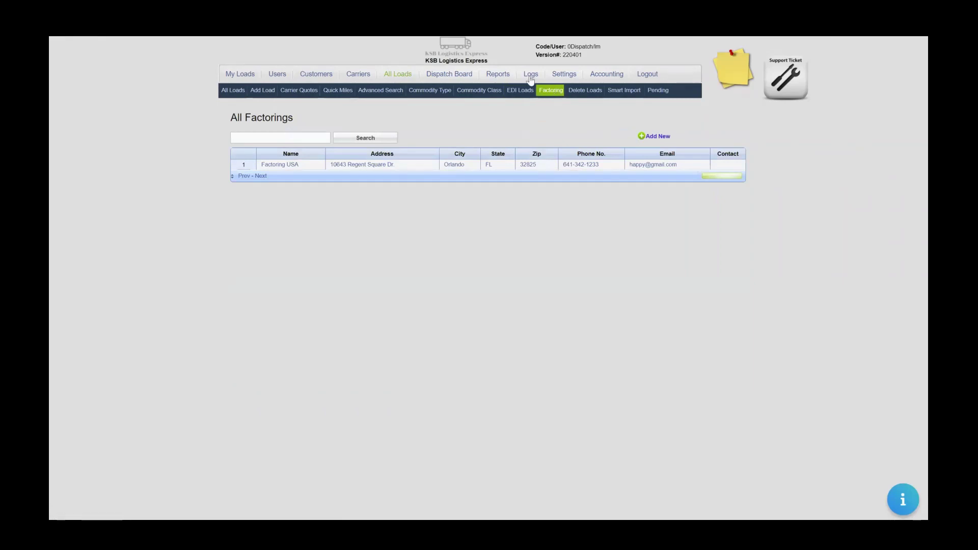
Preview the new factoring company form, go back, and review the Factoring USA record.
{"action": "left_click", "coordinate": [658, 137]}
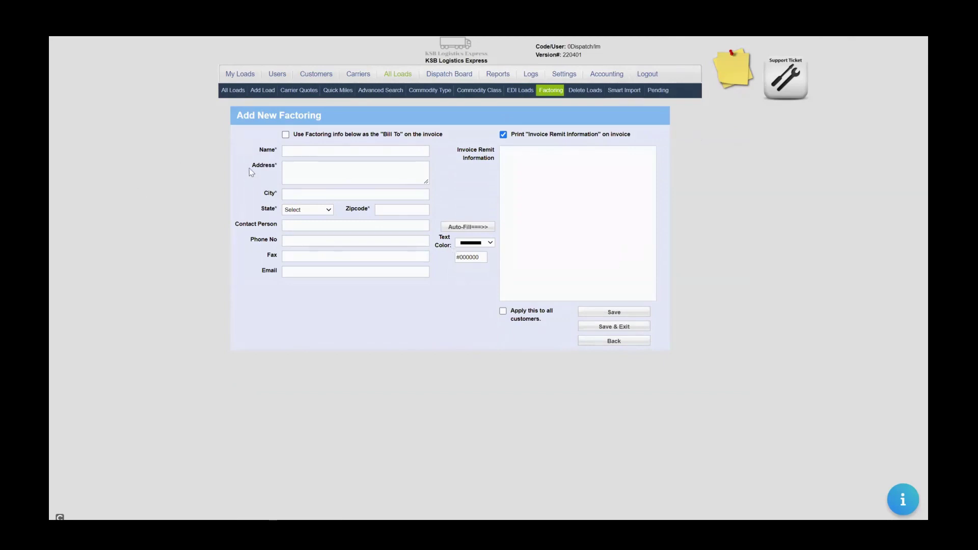
{"action": "left_click", "coordinate": [331, 151]}
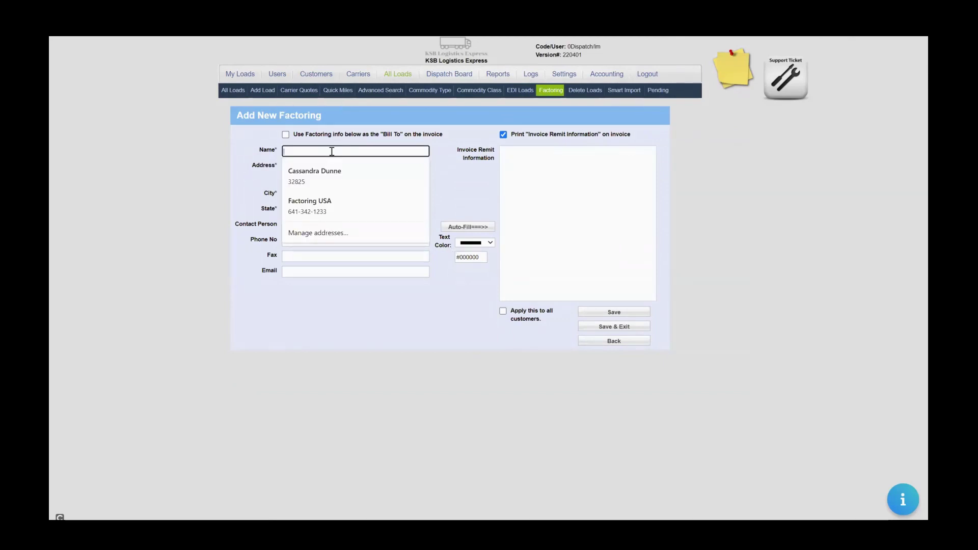
{"action": "left_click", "coordinate": [371, 146]}
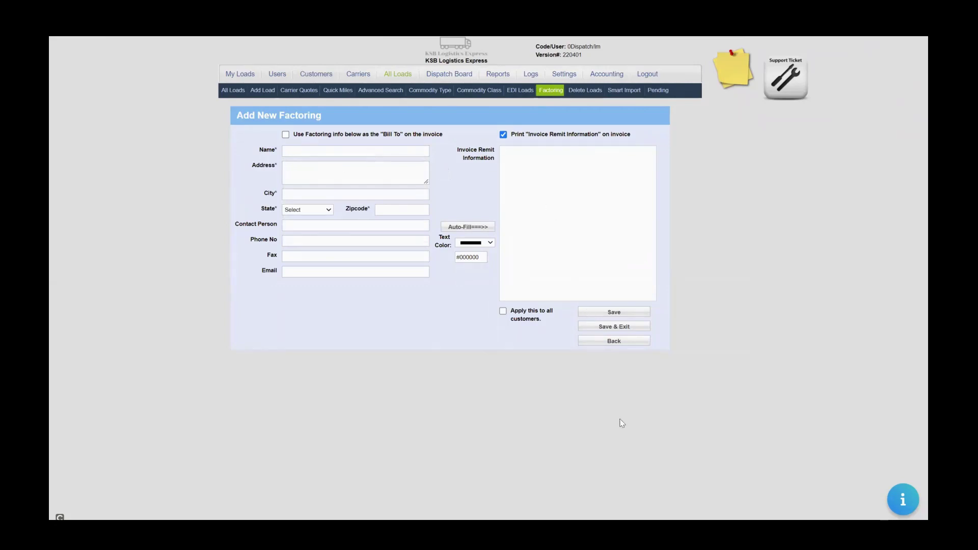
{"action": "left_click", "coordinate": [603, 347]}
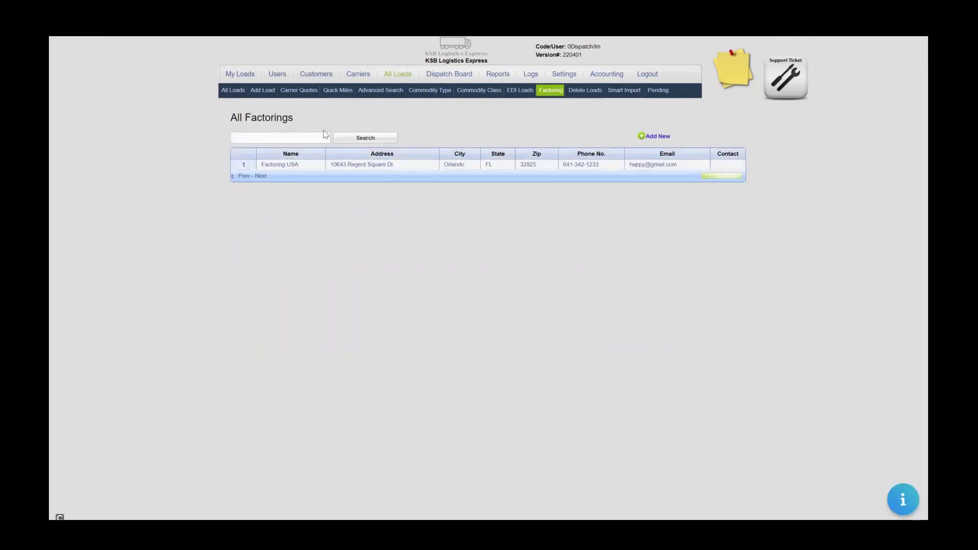
{"action": "left_click", "coordinate": [291, 165]}
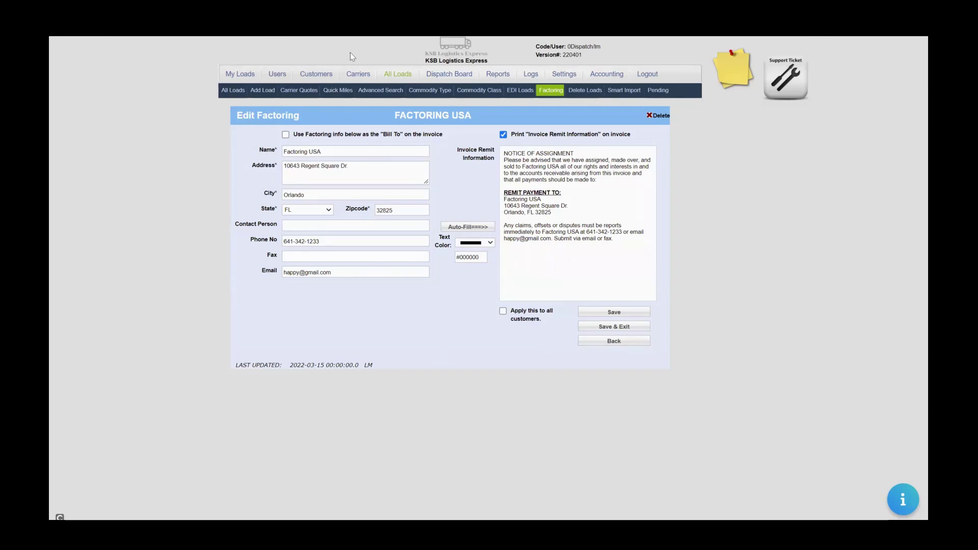
{"action": "left_click", "coordinate": [358, 74]}
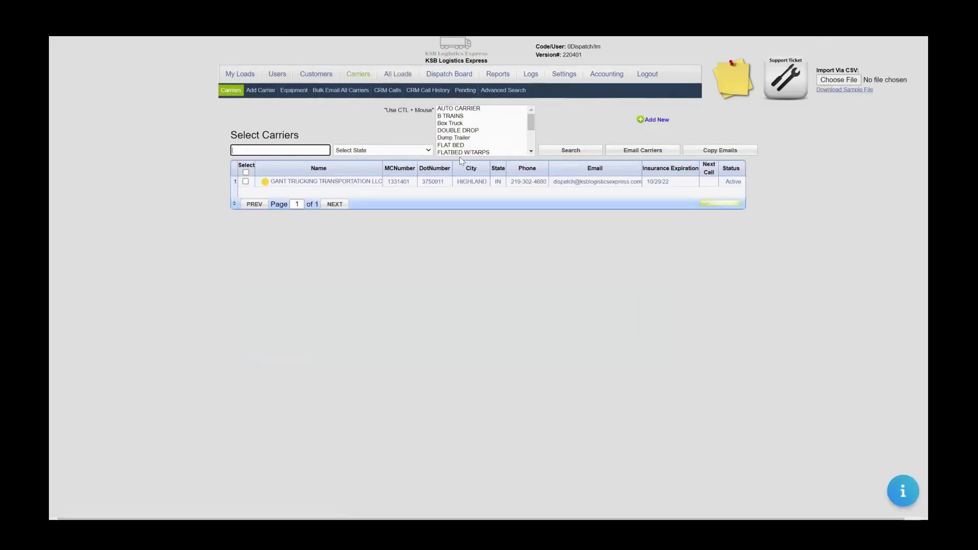
Assign Factoring USA as GANT TRUCKING's factoring company, then open the Ball Metal customer.
{"action": "left_click", "coordinate": [472, 182]}
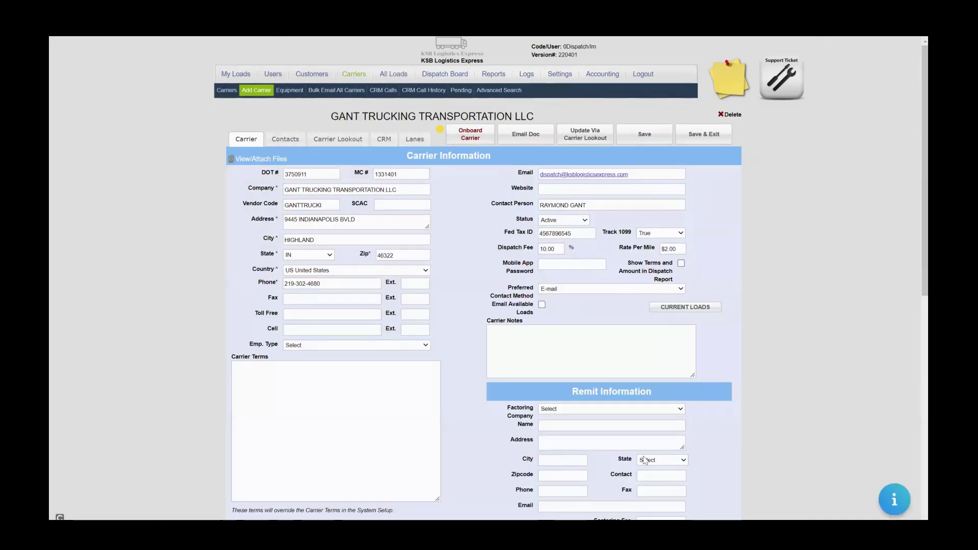
{"action": "left_click", "coordinate": [646, 412]}
{"action": "left_click", "coordinate": [629, 425]}
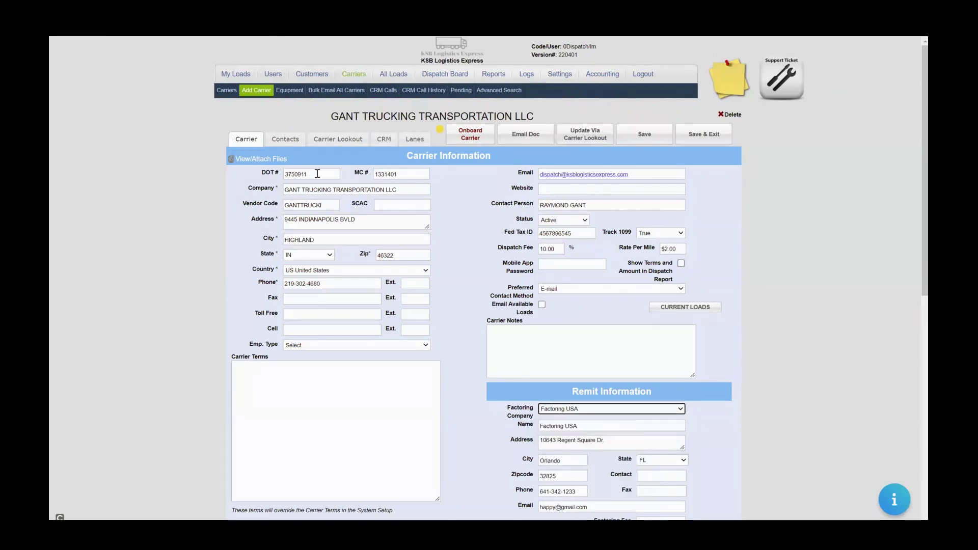
{"action": "left_click", "coordinate": [313, 76]}
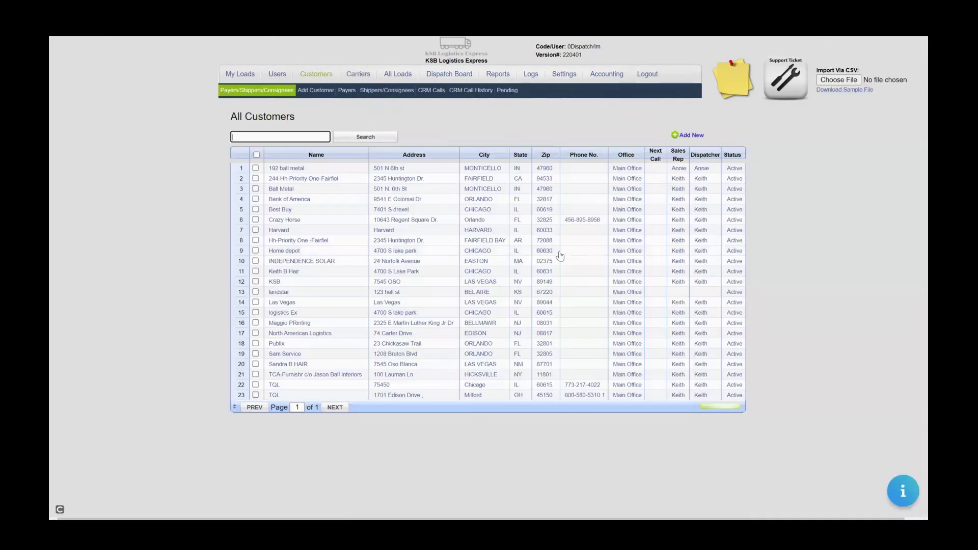
{"action": "left_click", "coordinate": [304, 189]}
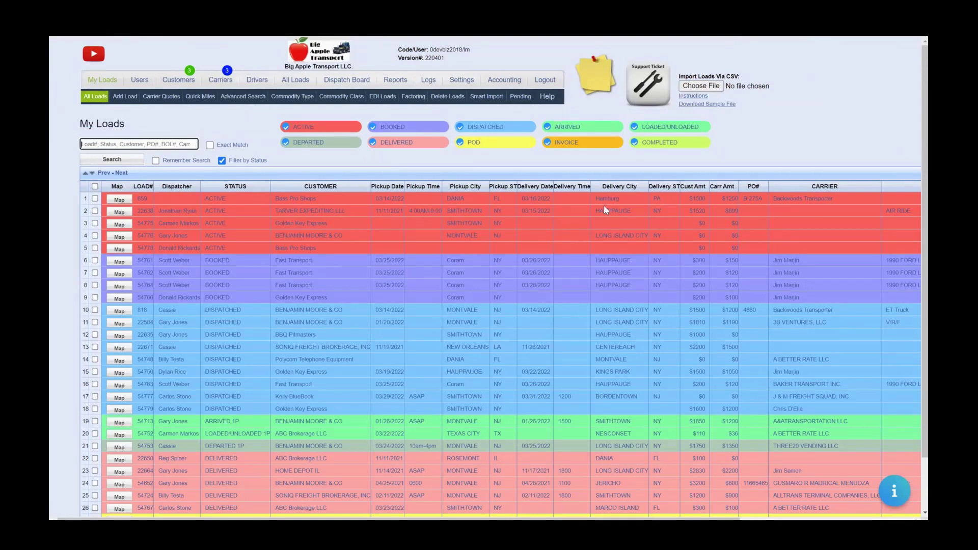
View load 22638, then the sales and aging reports with the start date a month earlier.
{"action": "left_click", "coordinate": [604, 206]}
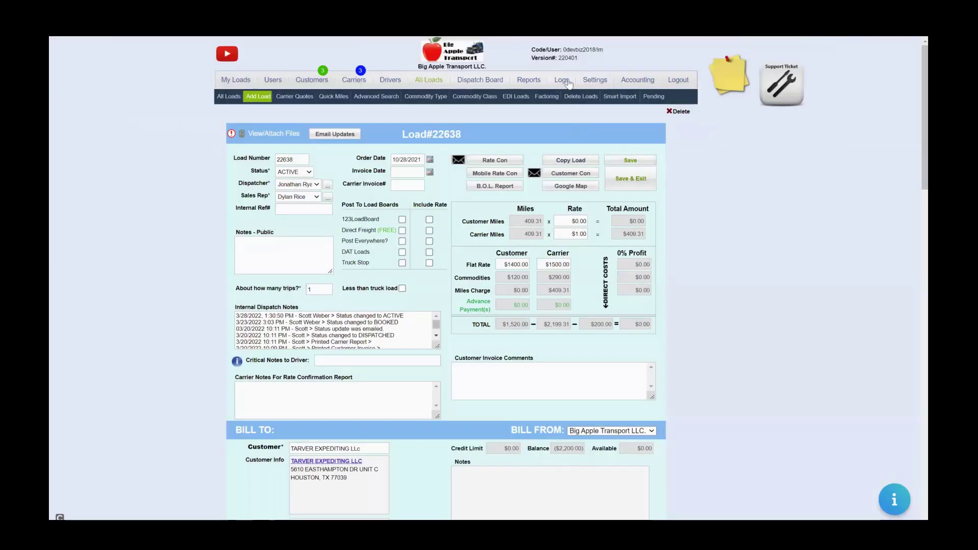
{"action": "left_click", "coordinate": [526, 81]}
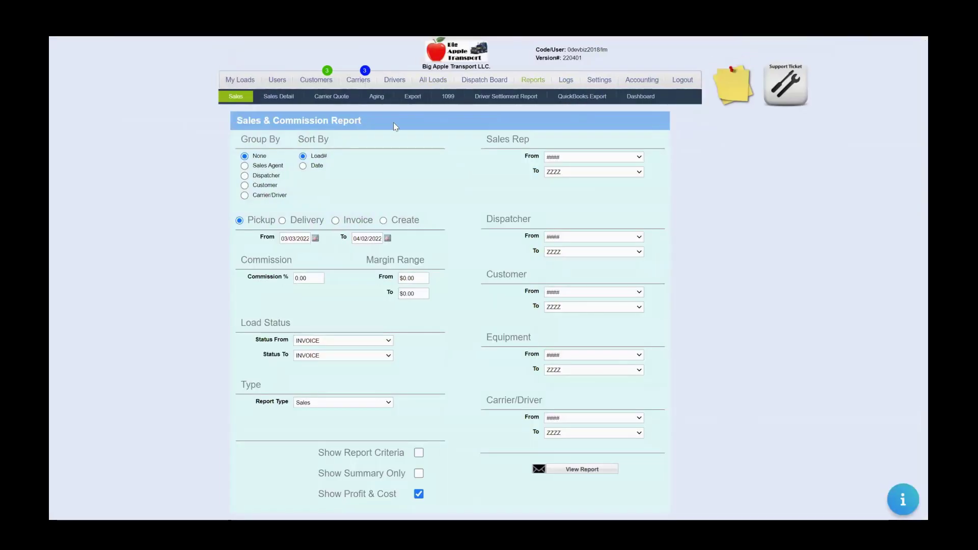
{"action": "left_click", "coordinate": [377, 97]}
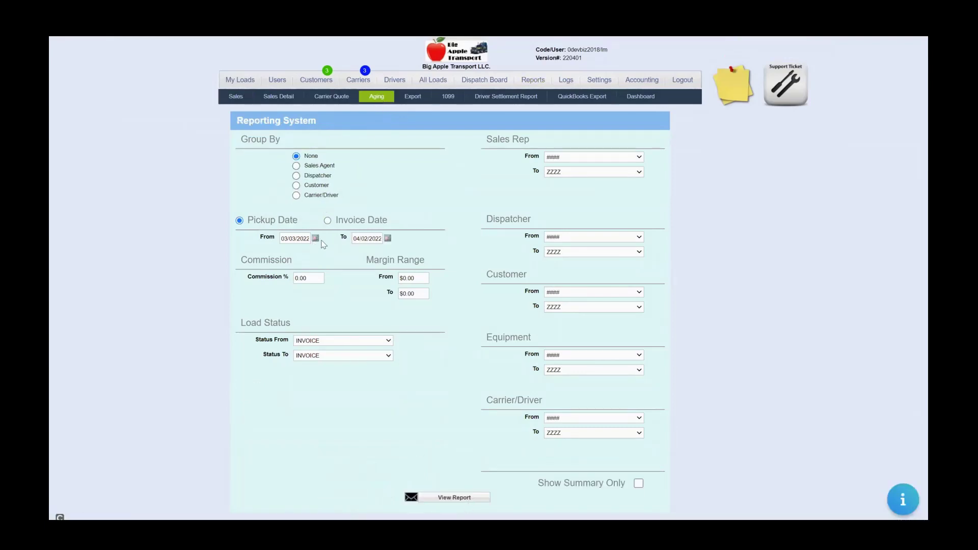
{"action": "left_click", "coordinate": [300, 239]}
{"action": "left_click", "coordinate": [289, 253]}
{"action": "left_click", "coordinate": [453, 100]}
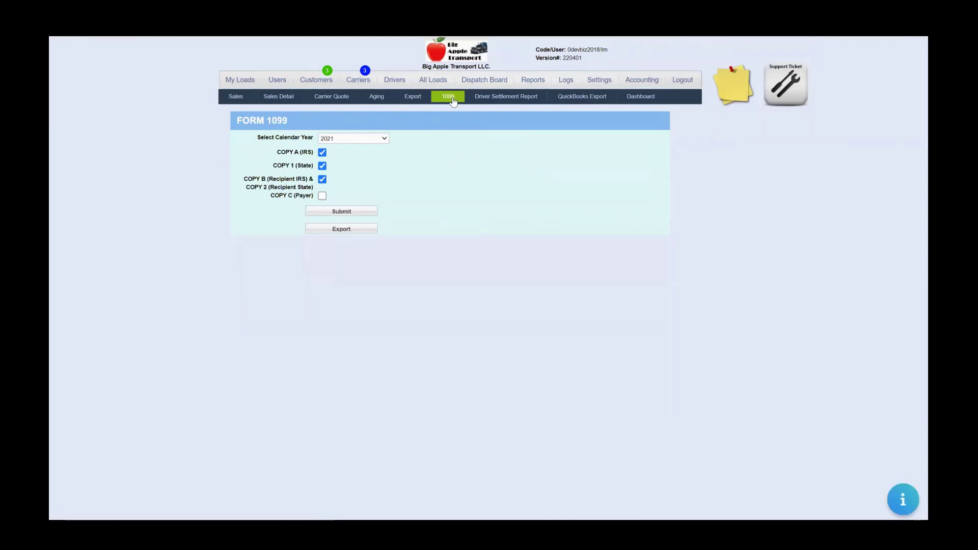